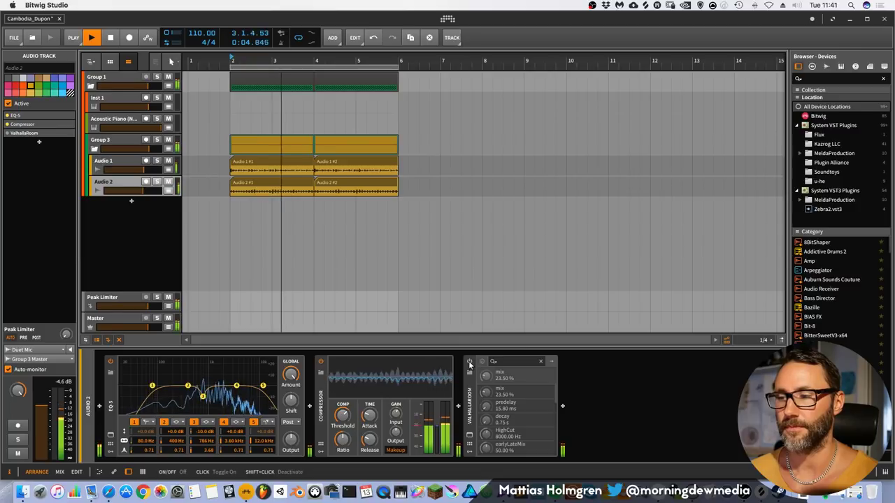
# Enable the ValhallaRoom reverb on the Audio 2 track and select the Acoustic Piano track.
pyautogui.click(470, 364)
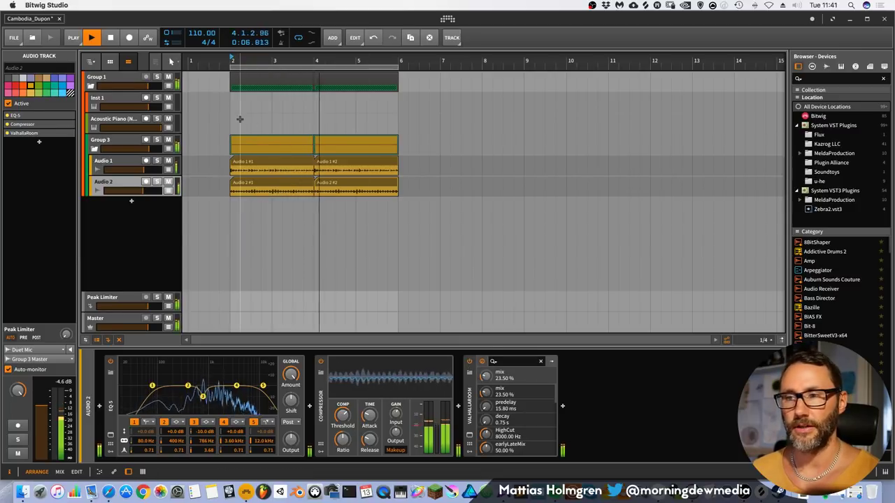
pyautogui.press('space')
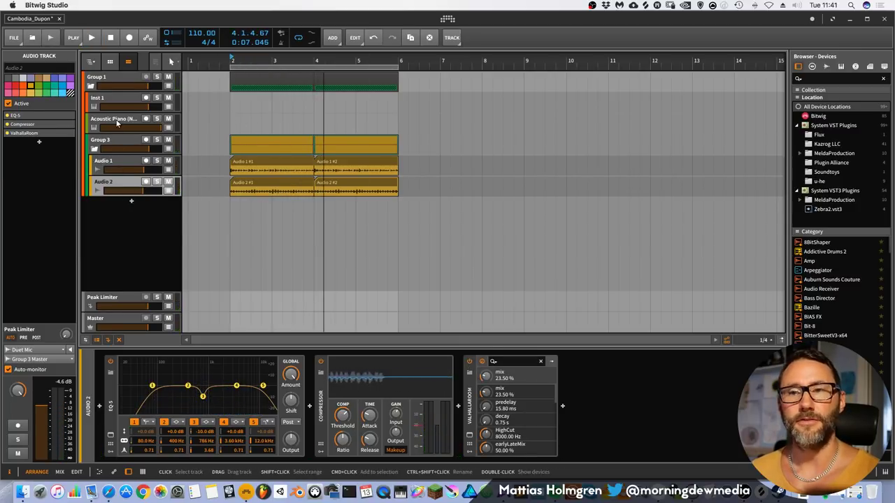
pyautogui.click(117, 122)
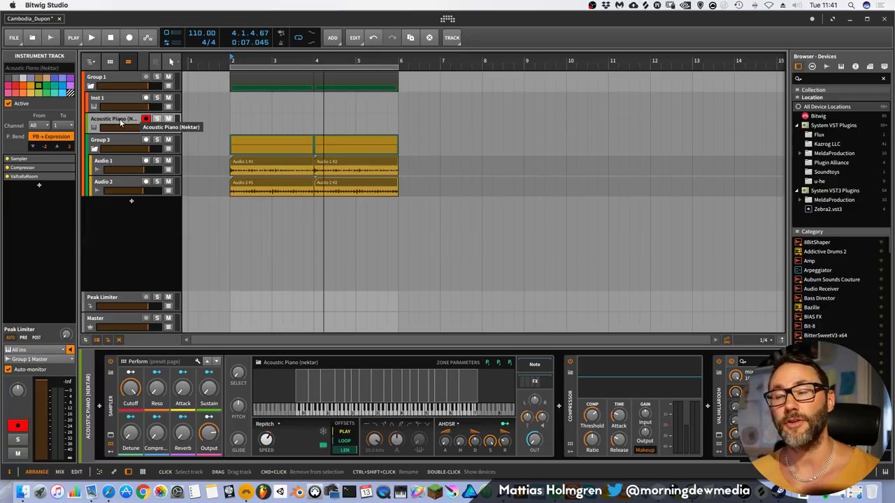
# Duplicate the Audio 1 and Audio 2 clips three times so that they fill bars 2 to 18.
pyautogui.moveTo(343, 59); pyautogui.dragTo(434, 74)
pyautogui.moveTo(520, 66); pyautogui.dragTo(394, 70)
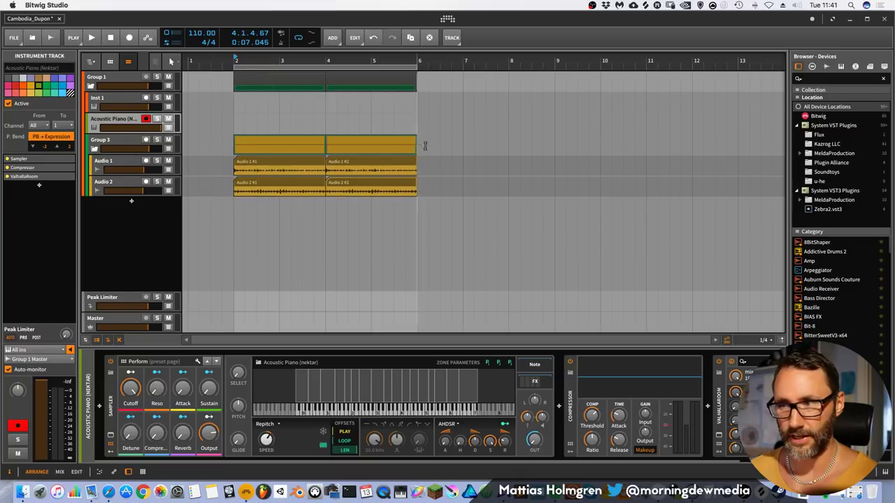
pyautogui.moveTo(441, 177); pyautogui.dragTo(202, 163)
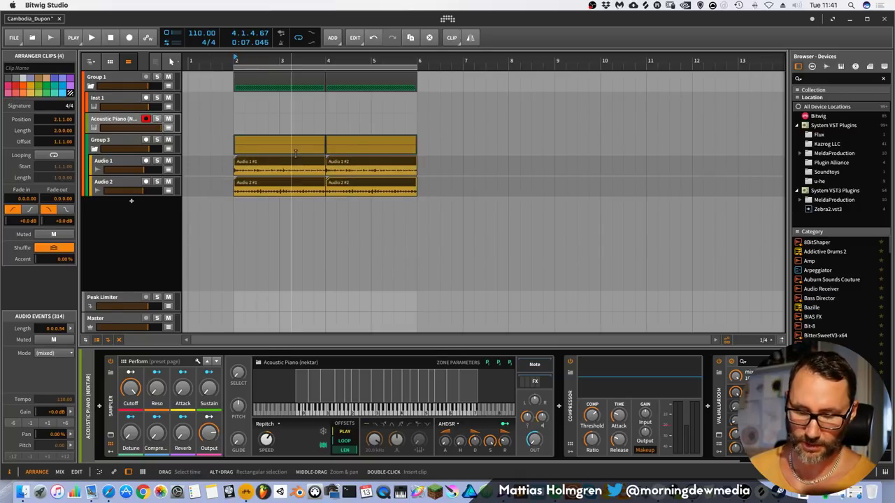
pyautogui.hotkey('ctrl', 'd')
pyautogui.hotkey('ctrl', 'd')
pyautogui.press('-')
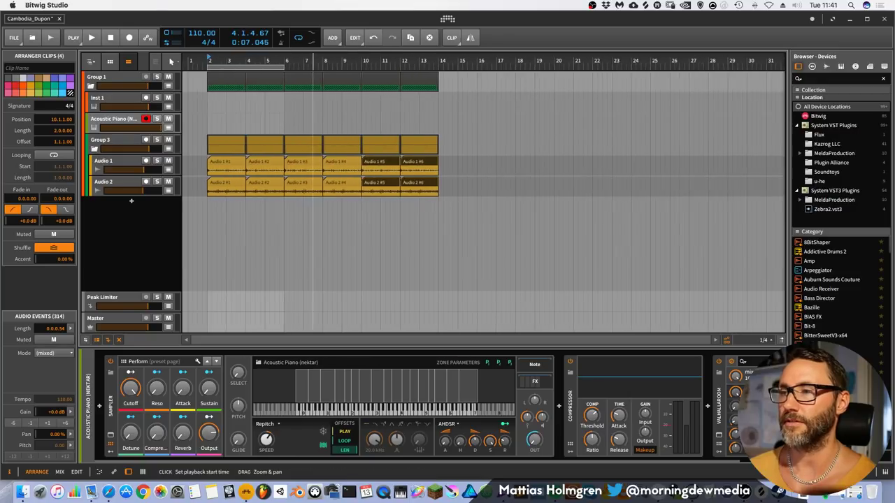
pyautogui.hotkey('ctrl', 'd')
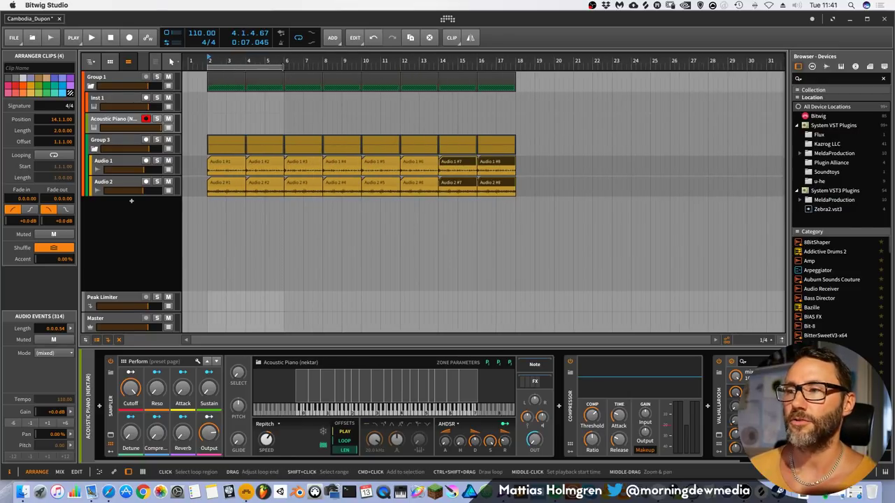
# Extend the loop region to 16 bars, starting at bar 2.
pyautogui.click(286, 67)
pyautogui.moveTo(302, 67); pyautogui.dragTo(520, 79)
pyautogui.press('-')
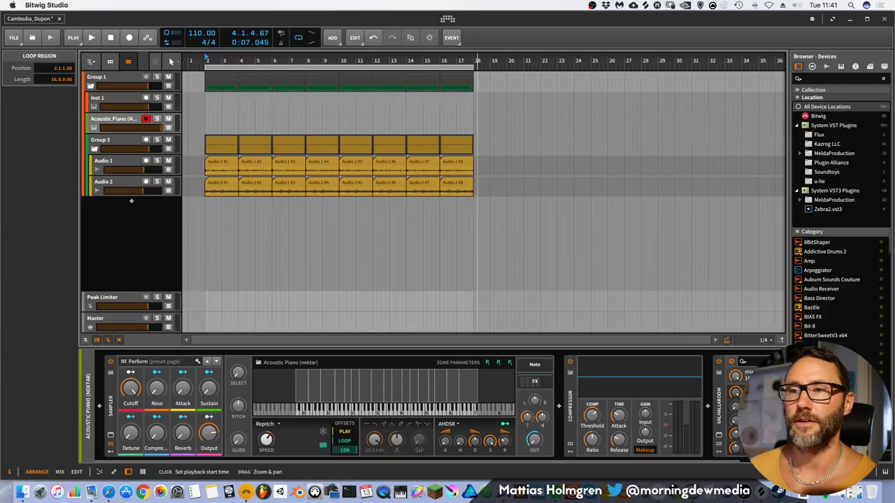
# Record a chord part on the Acoustic Piano track from bar 1 through the end of the loop.
pyautogui.moveTo(355, 61); pyautogui.dragTo(354, 70)
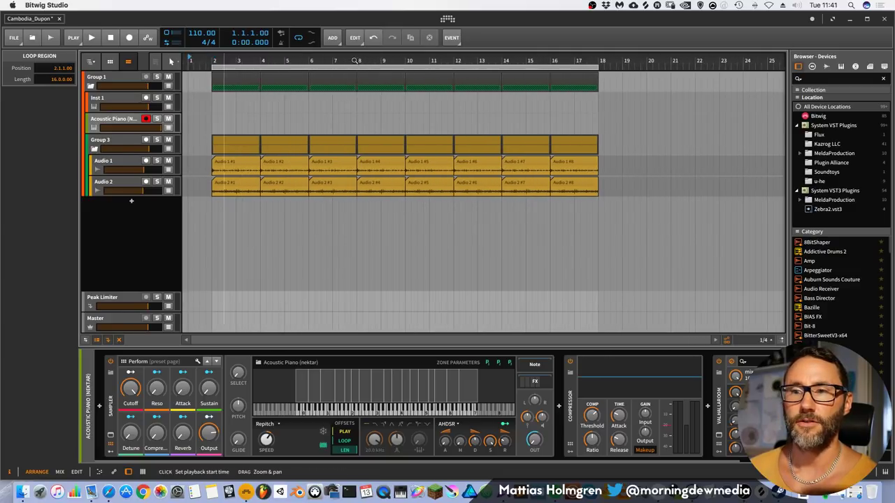
pyautogui.click(126, 121)
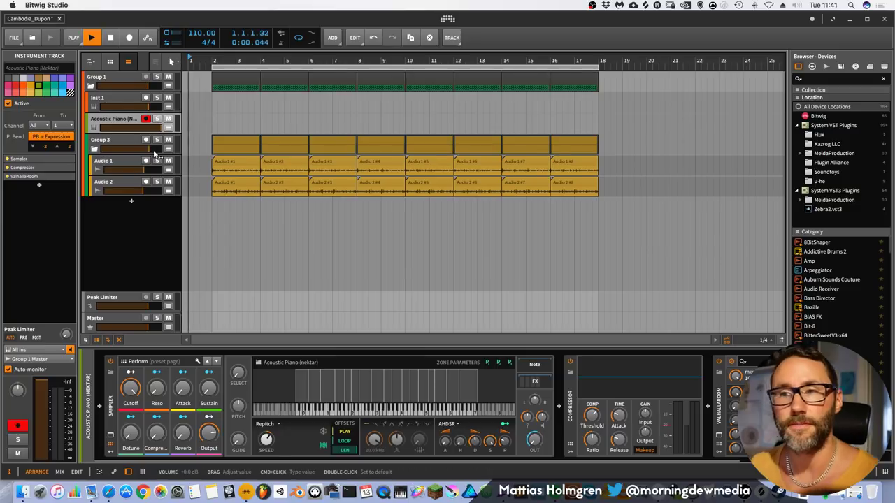
pyautogui.click(93, 40)
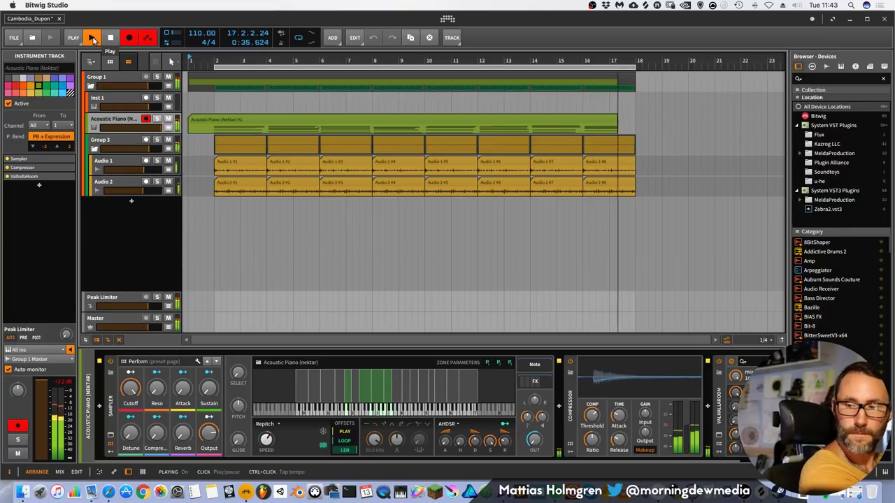
pyautogui.click(93, 40)
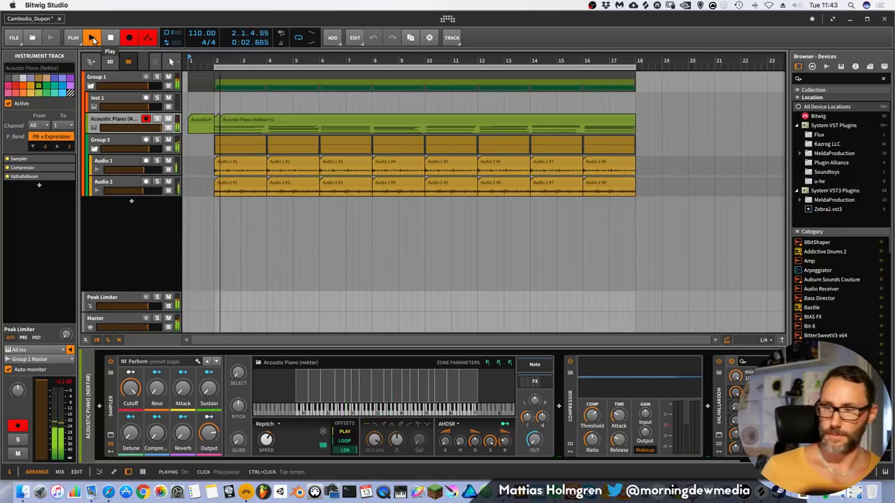
pyautogui.click(93, 40)
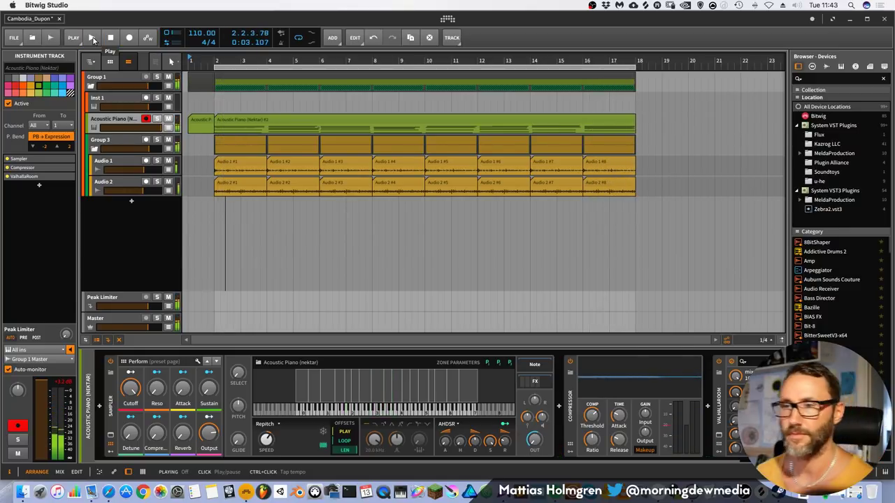
pyautogui.click(201, 122)
pyautogui.press('Delete')
pyautogui.click(238, 119)
pyautogui.press('Delete')
pyautogui.press('super+z')
pyautogui.press('super+z')
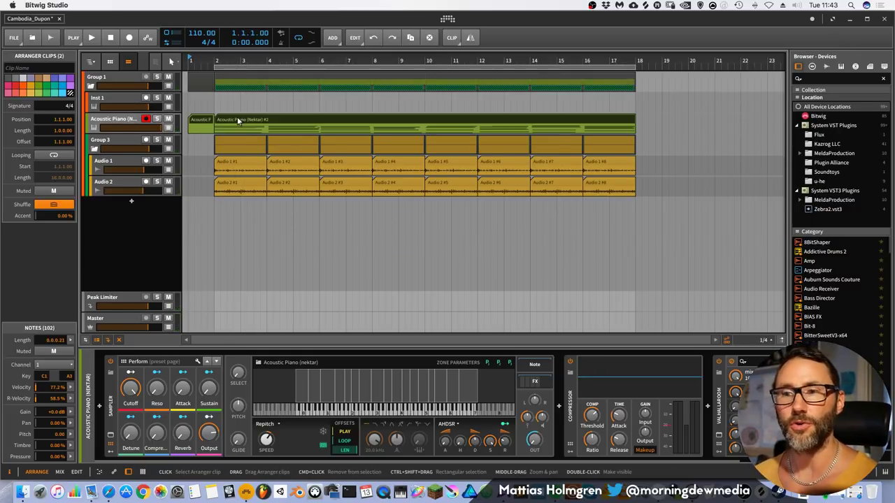
# Consolidate the two recorded piano clips into one and open it in the note editor.
pyautogui.press('super+j')
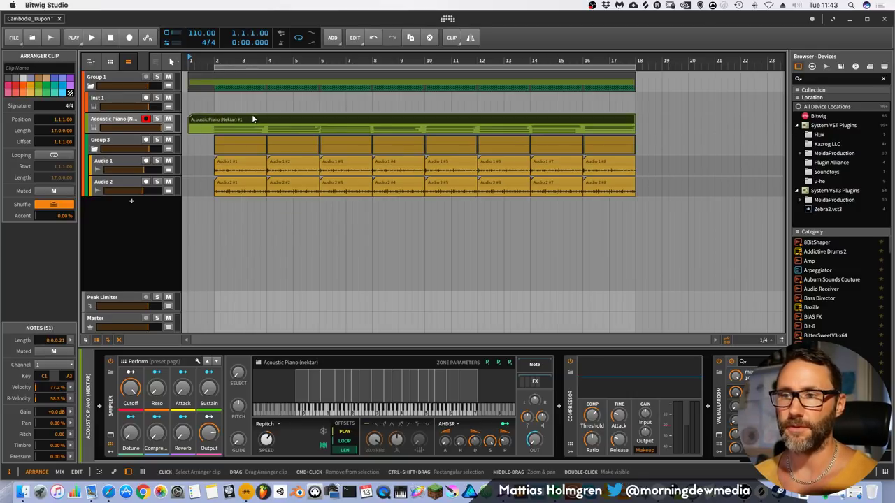
pyautogui.doubleClick(252, 113)
pyautogui.moveTo(189, 353); pyautogui.dragTo(274, 440)
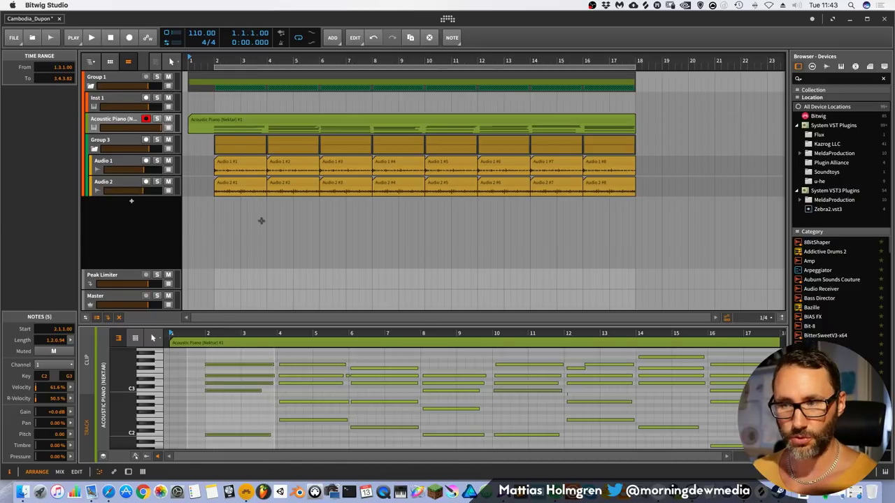
# Trim the start of the piano clip to bar 2 so that the clip is 16 bars long.
pyautogui.click(187, 115)
pyautogui.moveTo(187, 115); pyautogui.dragTo(214, 118)
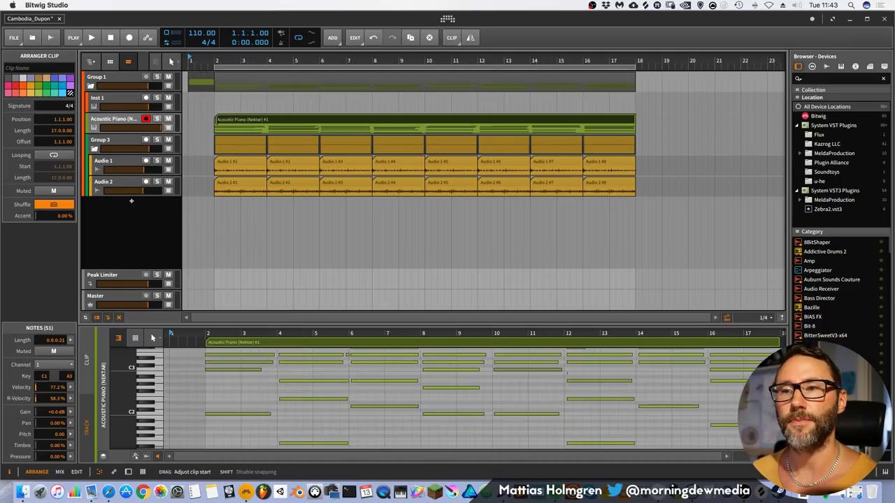
pyautogui.moveTo(633, 117); pyautogui.dragTo(659, 119)
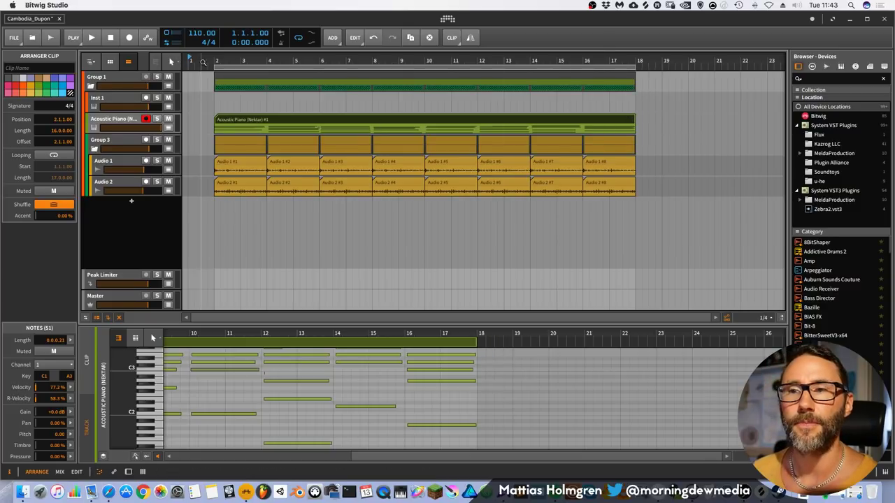
# Play the loop and slightly lower the Acoustic Piano volume in the mixer, returning to the arrangement.
pyautogui.press('space')
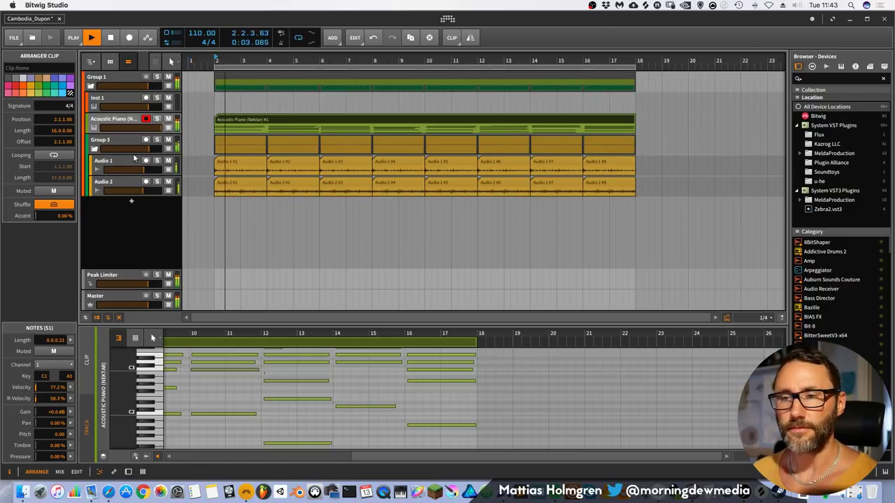
pyautogui.press('Tab')
pyautogui.press('Tab')
pyautogui.press('Tab')
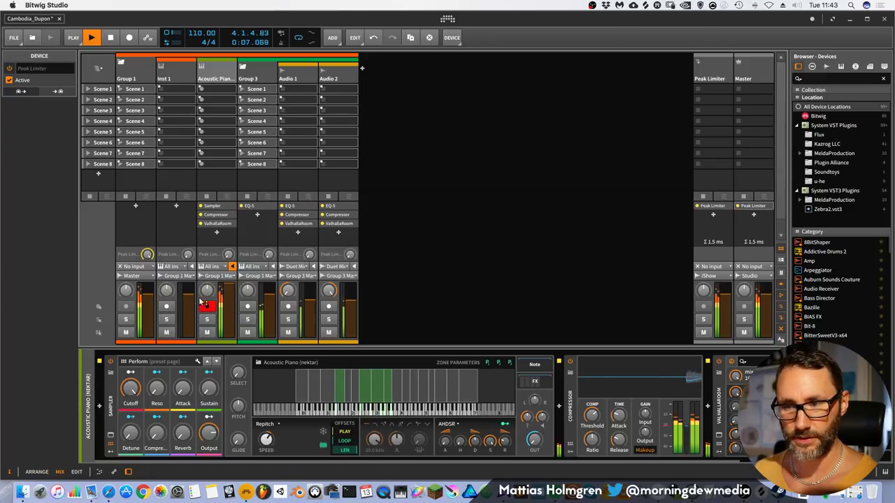
pyautogui.moveTo(231, 287); pyautogui.dragTo(231, 292)
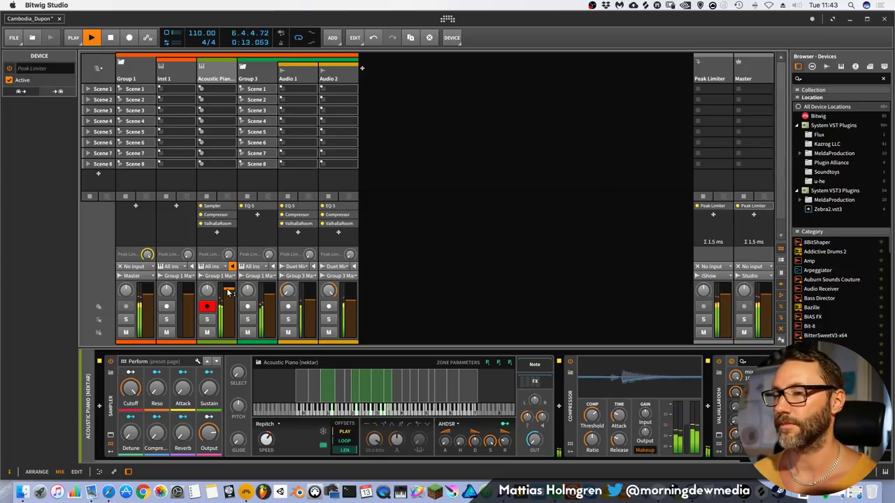
pyautogui.press('Tab')
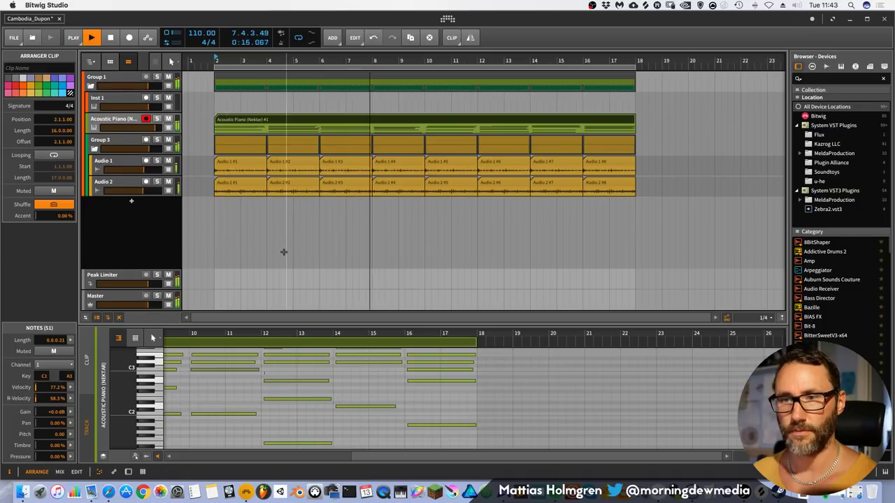
pyautogui.press('Tab')
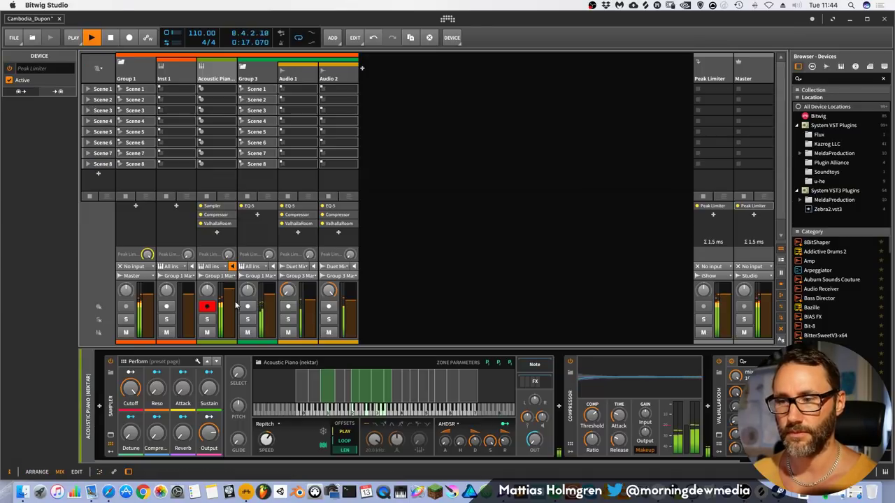
pyautogui.press('Tab')
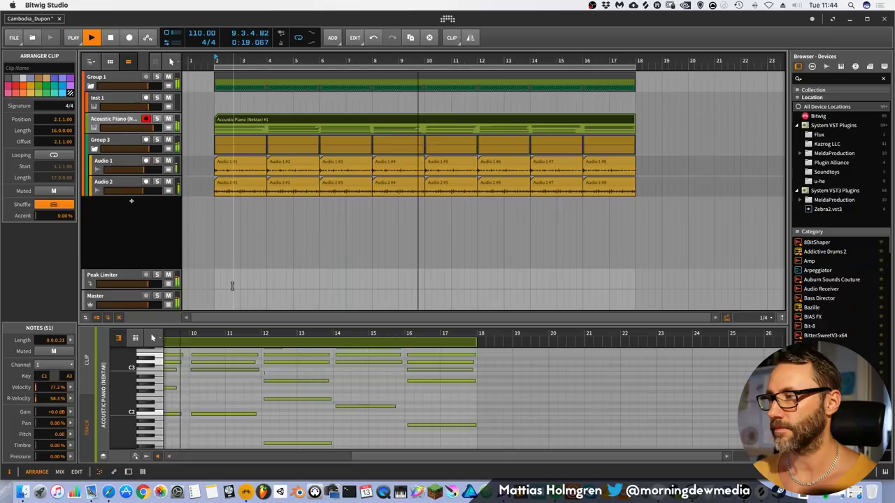
# Select the piano notes from bar 4 to the clip's end and shift them slightly earlier, starting at 4.1.1.50.
pyautogui.click(107, 123)
pyautogui.moveTo(601, 56); pyautogui.dragTo(601, 62)
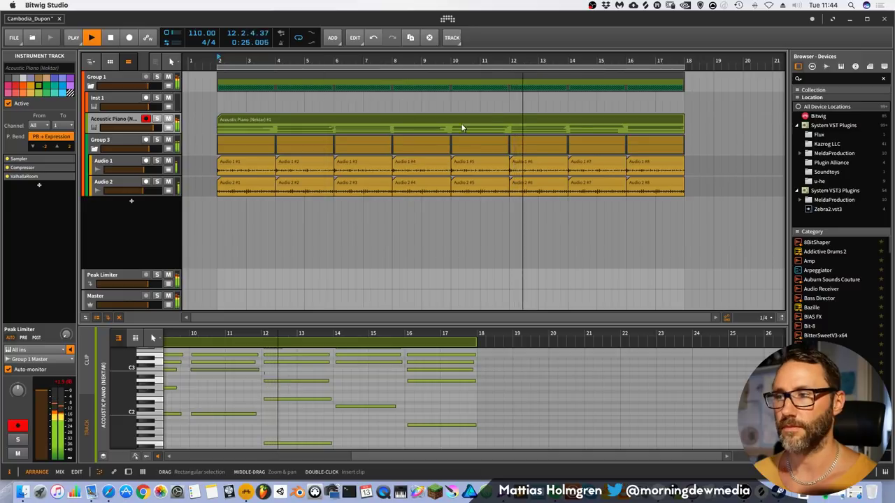
pyautogui.click(491, 120)
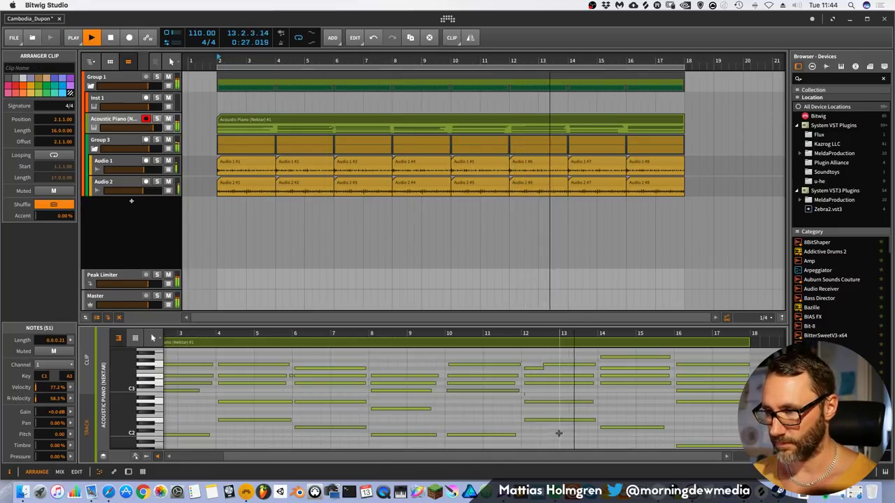
pyautogui.scroll(-2, 699, 441)
pyautogui.scroll(-3, 706, 433)
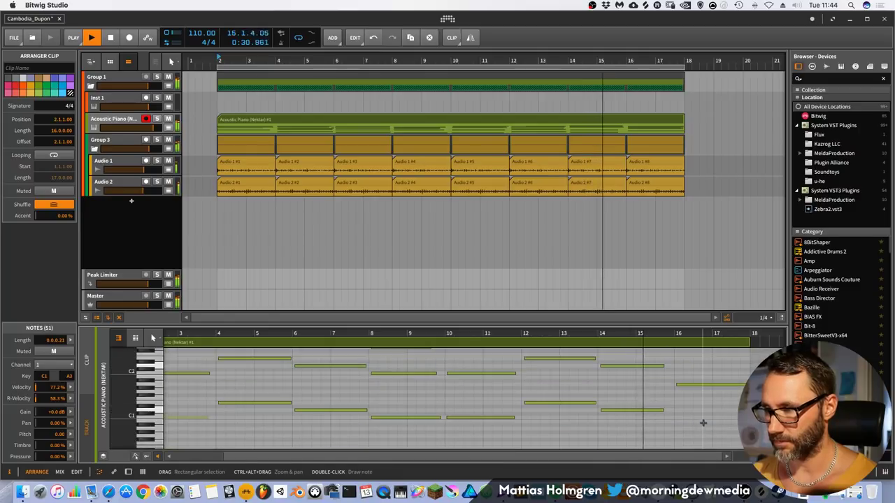
pyautogui.click(697, 421)
pyautogui.moveTo(703, 421); pyautogui.dragTo(219, 364)
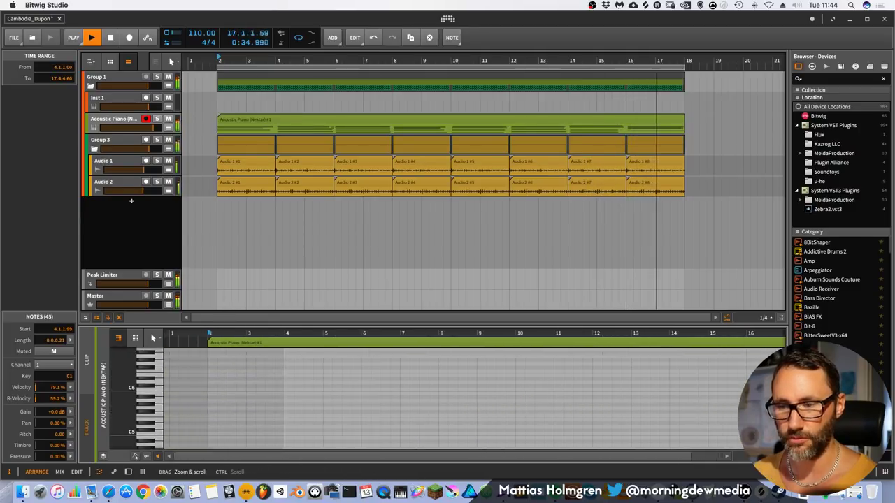
pyautogui.press('f')
pyautogui.press('space')
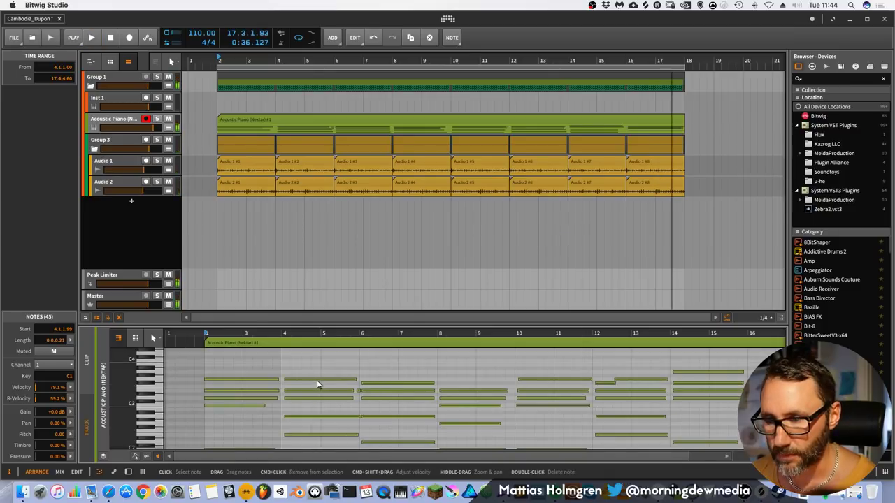
pyautogui.moveTo(317, 379); pyautogui.dragTo(316, 382)
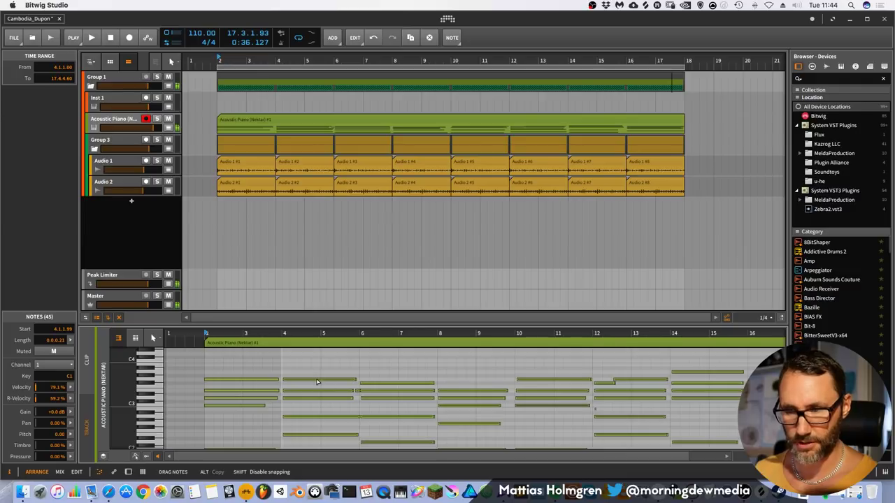
pyautogui.moveTo(317, 382); pyautogui.dragTo(317, 382)
# Delete the very short stray B2 note at bar 12 of the piano clip.
pyautogui.scroll(-3, 489, 360)
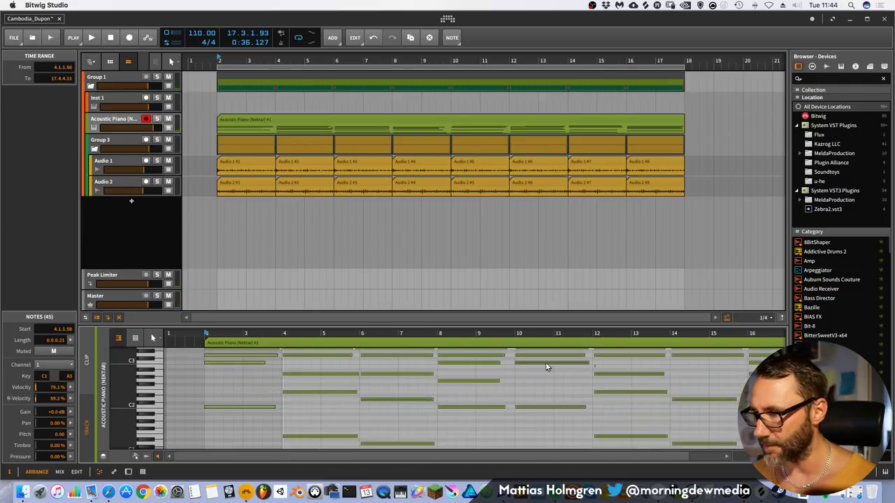
pyautogui.moveTo(606, 371); pyautogui.dragTo(595, 365)
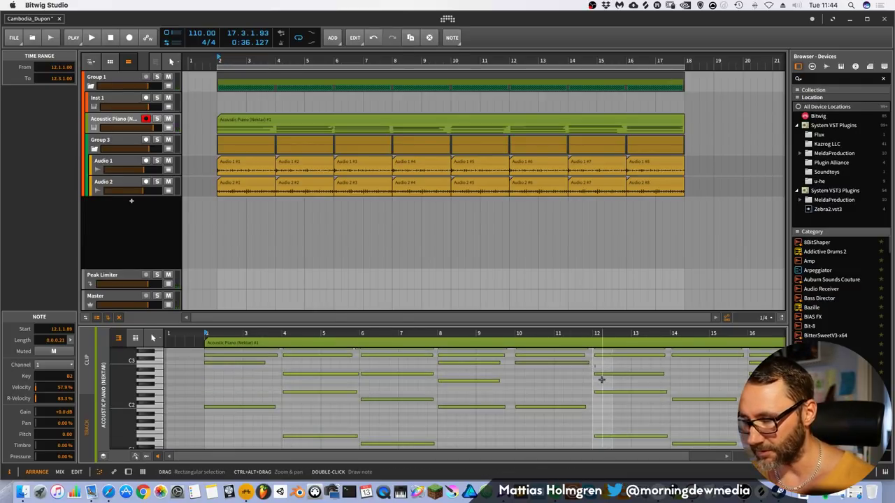
pyautogui.press('Delete')
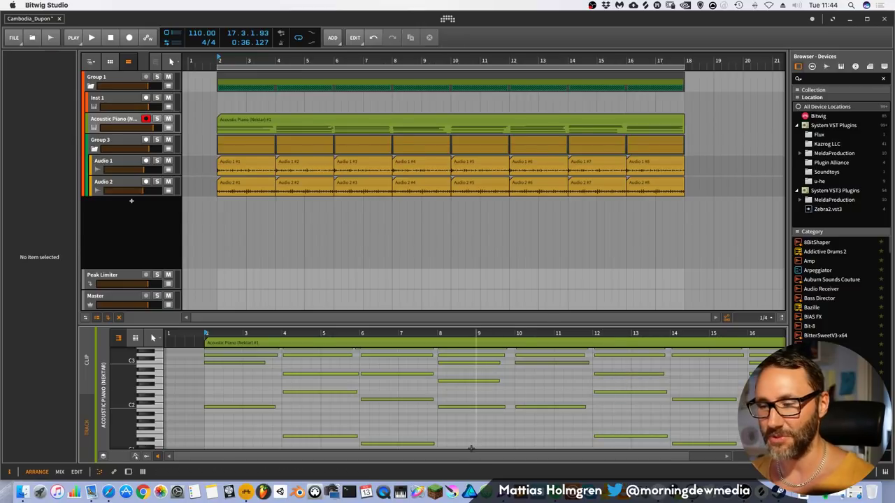
# Play back the arrangement to review the edited piano part.
pyautogui.moveTo(473, 459); pyautogui.dragTo(517, 460)
pyautogui.moveTo(445, 334); pyautogui.dragTo(512, 333)
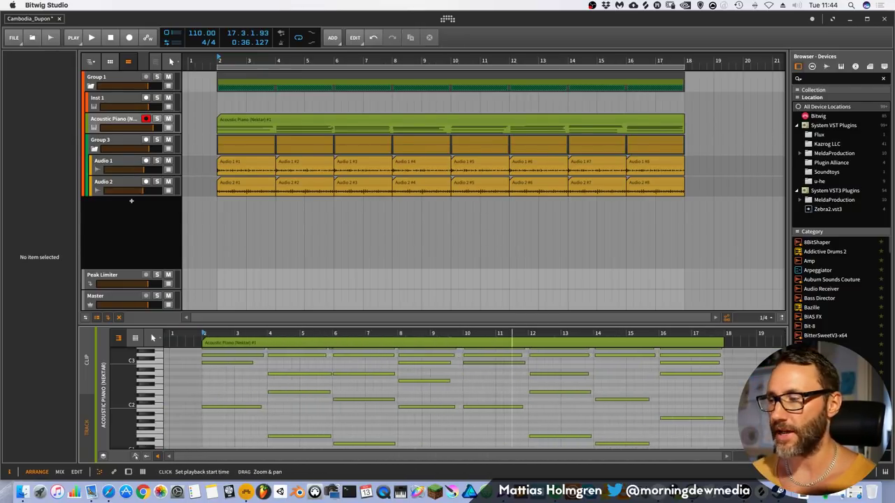
pyautogui.moveTo(273, 60)
pyautogui.mouseDown()
pyautogui.moveTo(235, 61)
pyautogui.moveTo(263, 64)
pyautogui.mouseUp()
pyautogui.press('space')
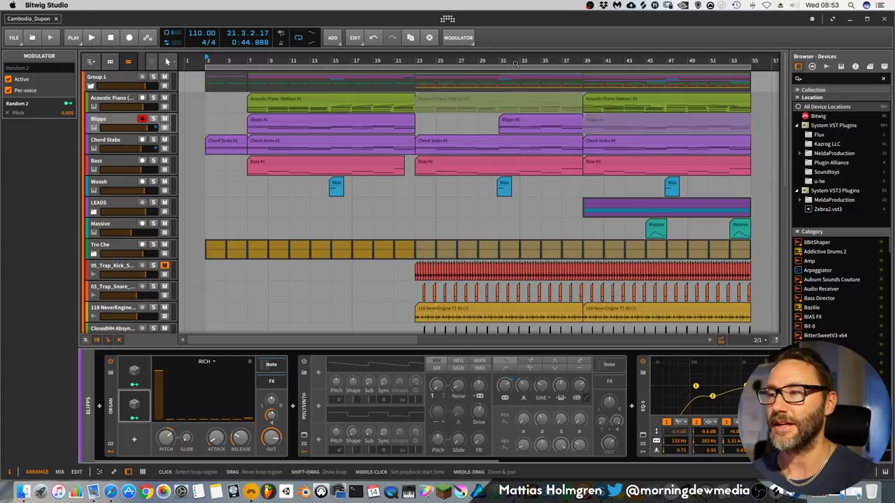
# Play the full arrangement from bar 3 through to its end.
pyautogui.moveTo(518, 59); pyautogui.dragTo(515, 56)
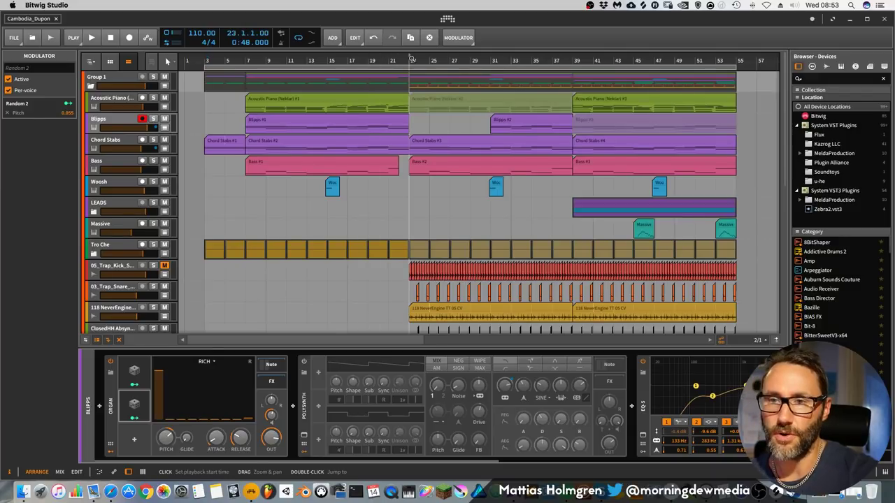
pyautogui.click(206, 62)
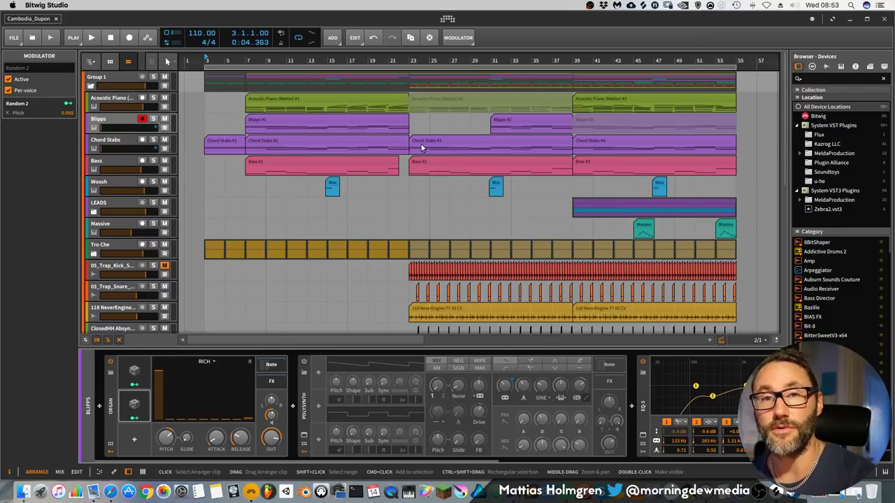
pyautogui.press('space')
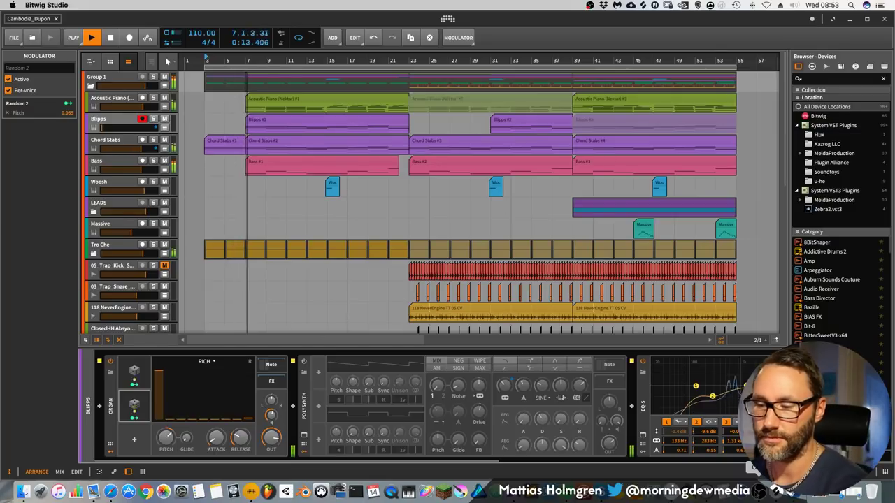
pyautogui.press('XF86AudioRaiseVolume')
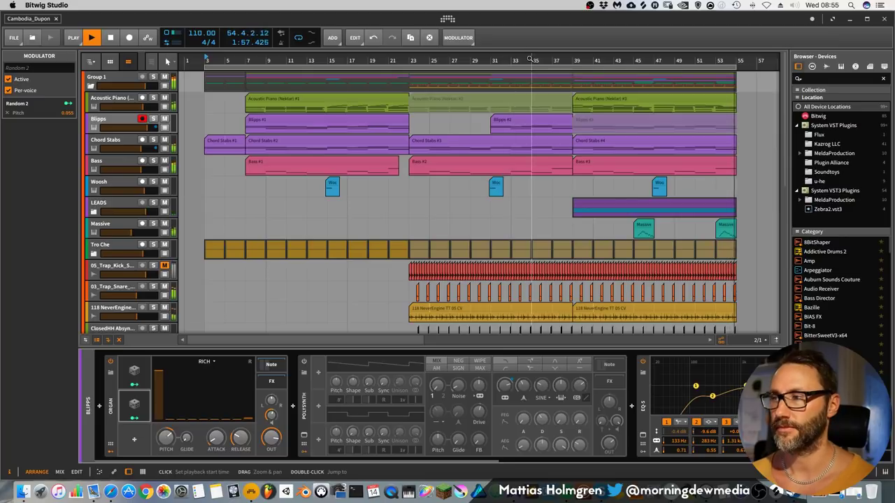
pyautogui.press('space')
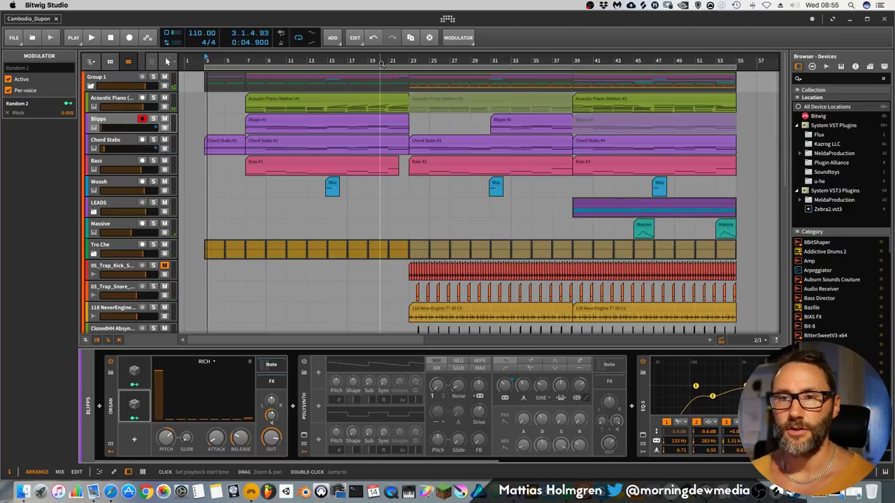
# Select the Chord Stabs track and switch off its EQ-5, Replika XT, ValhallaRoom and Tool effects.
pyautogui.click(119, 142)
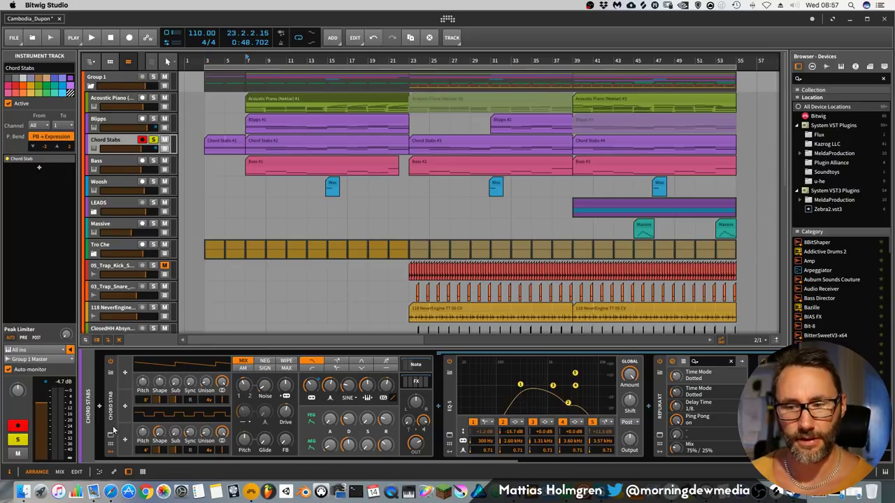
pyautogui.click(111, 412)
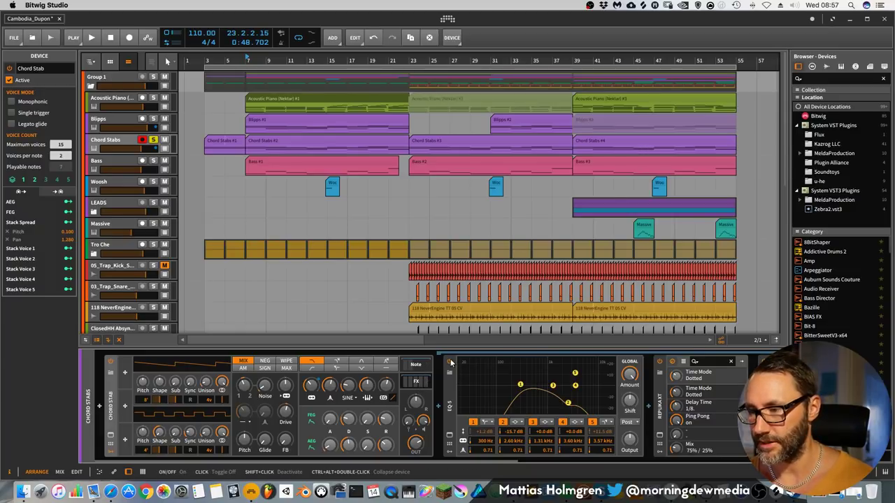
pyautogui.hscroll(5, 451, 391)
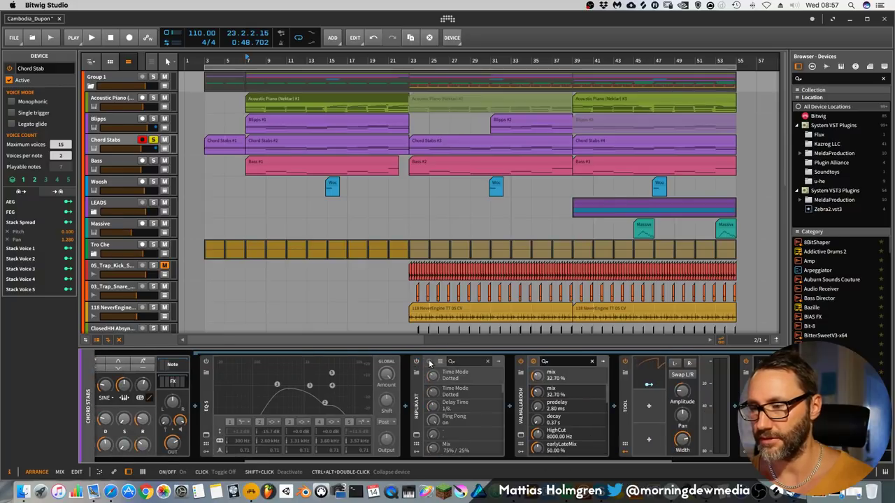
pyautogui.click(520, 361)
pyautogui.click(625, 362)
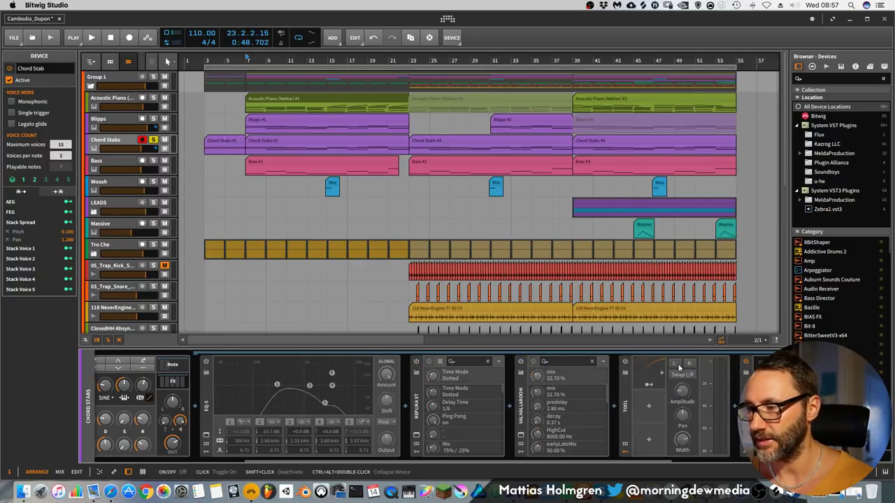
pyautogui.moveTo(685, 458); pyautogui.dragTo(77, 459)
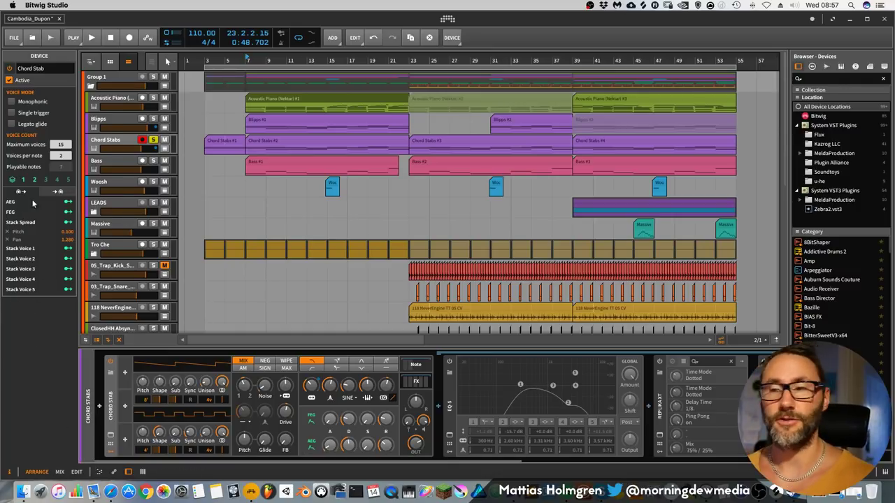
# Show all automation lanes of the Chord Stabs track and set the playback start to bar 3.
pyautogui.click(165, 150)
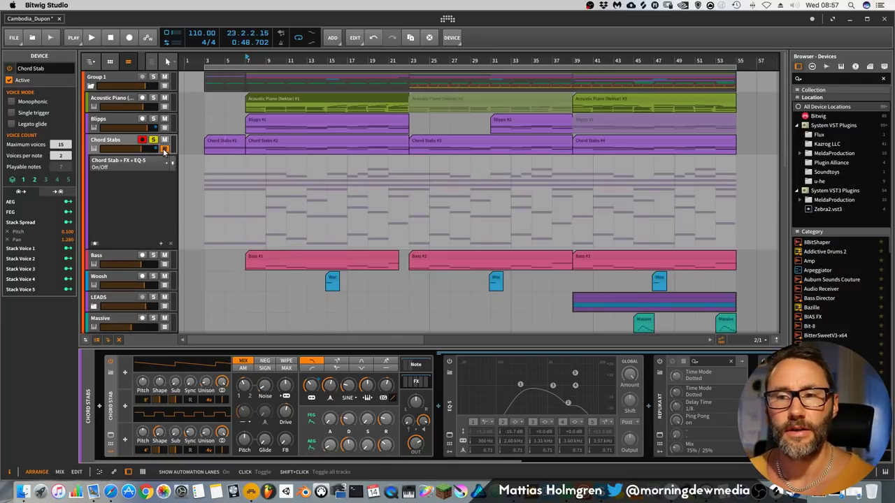
pyautogui.click(95, 244)
pyautogui.scroll(-1, 196, 196)
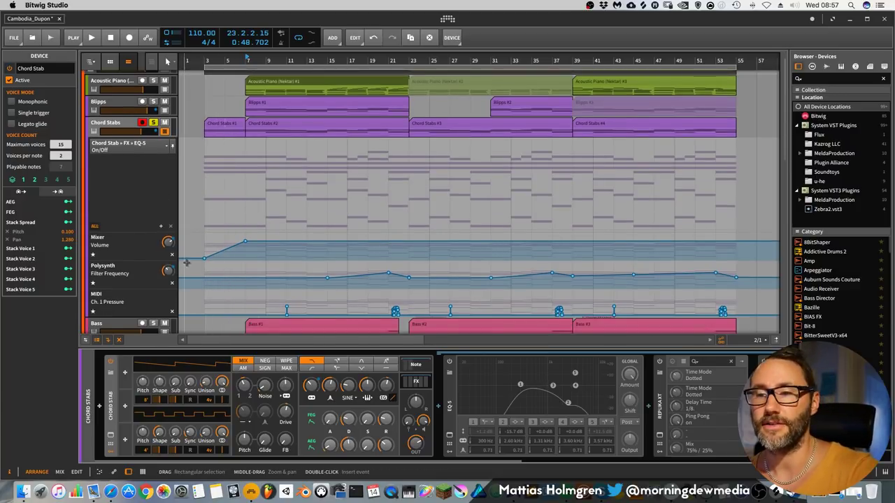
pyautogui.click(206, 60)
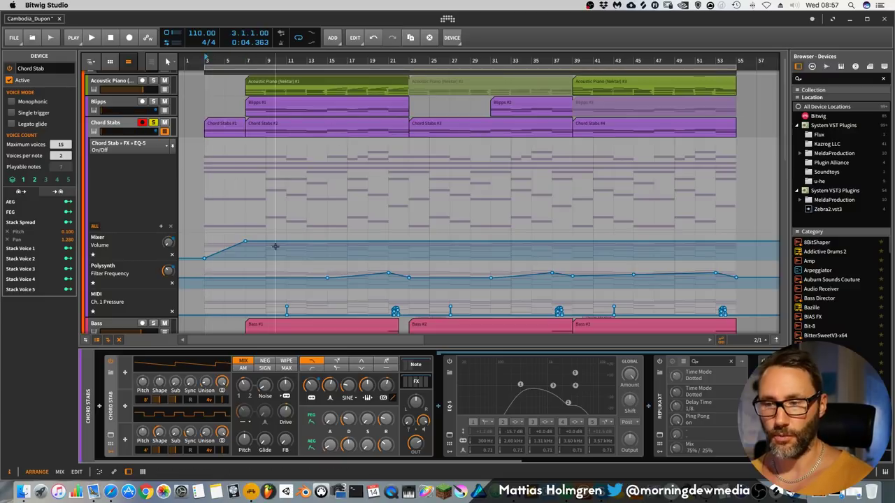
# Enlarge the Polysynth Filter Frequency automation lane and remove the MIDI Ch. 1 Pressure lane.
pyautogui.moveTo(126, 287); pyautogui.dragTo(126, 316)
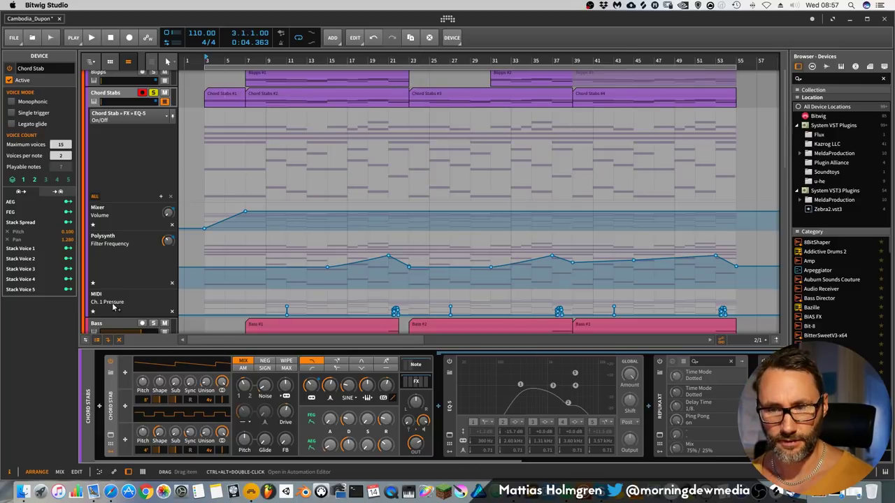
pyautogui.click(172, 312)
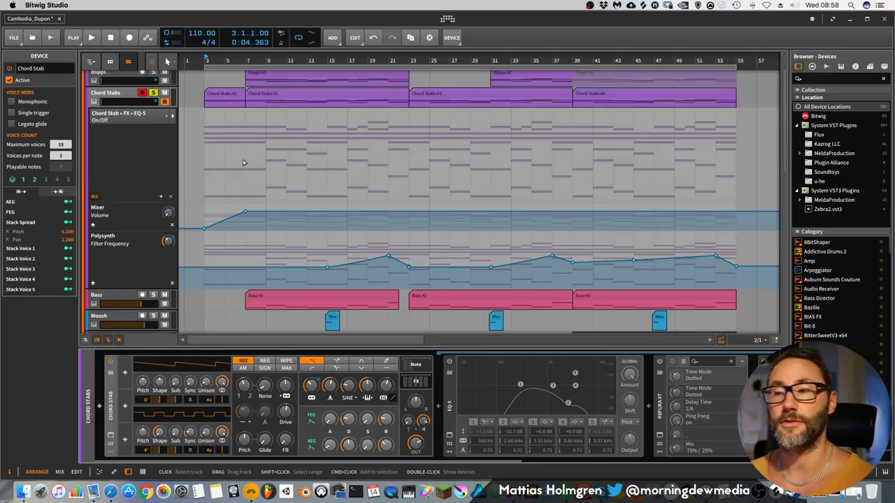
# Play the Chord Stabs part and adjust the second oscillator's Sync and the Noise amount on its synth.
pyautogui.press('b')
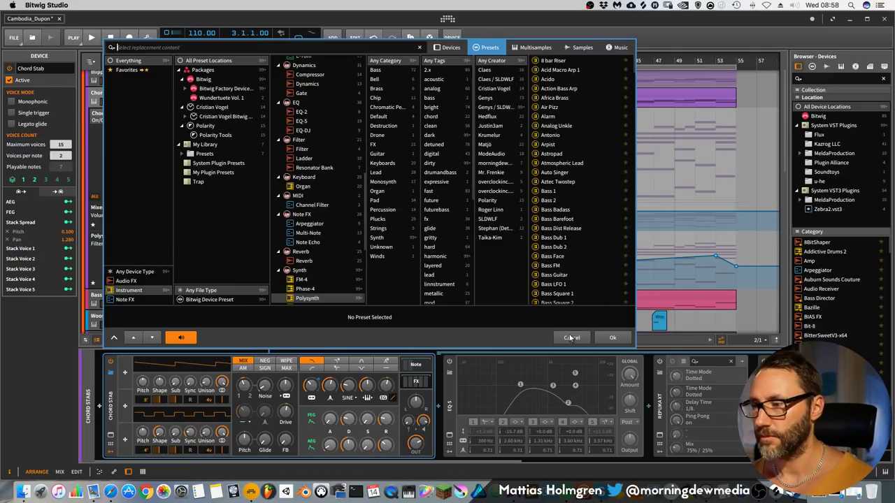
pyautogui.click(571, 338)
pyautogui.press('space')
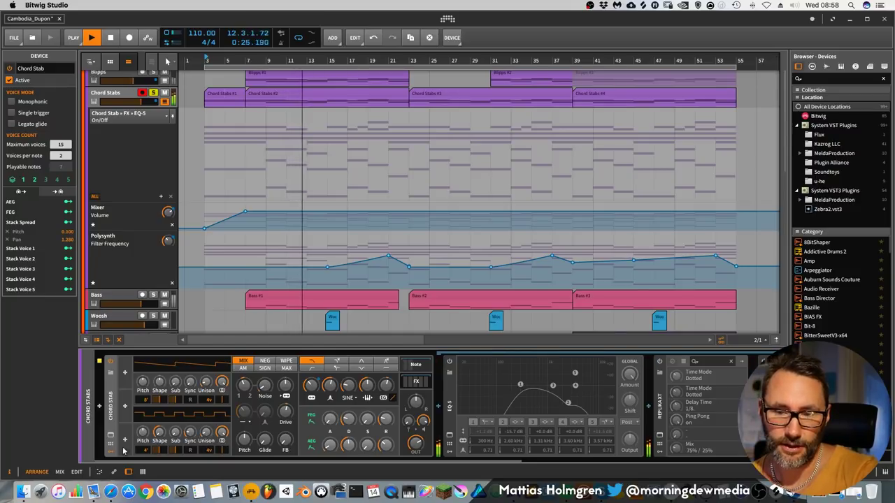
pyautogui.click(190, 434)
pyautogui.moveTo(190, 434); pyautogui.dragTo(191, 419)
pyautogui.moveTo(265, 390); pyautogui.dragTo(264, 385)
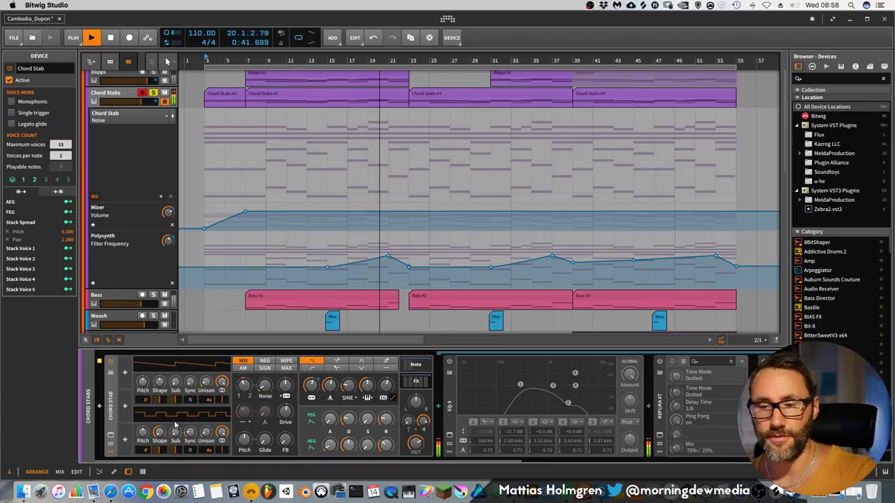
# Open the Chord Stab synth's Note chain and compare the sound with the Note Pitch Shifter off and on.
pyautogui.click(414, 364)
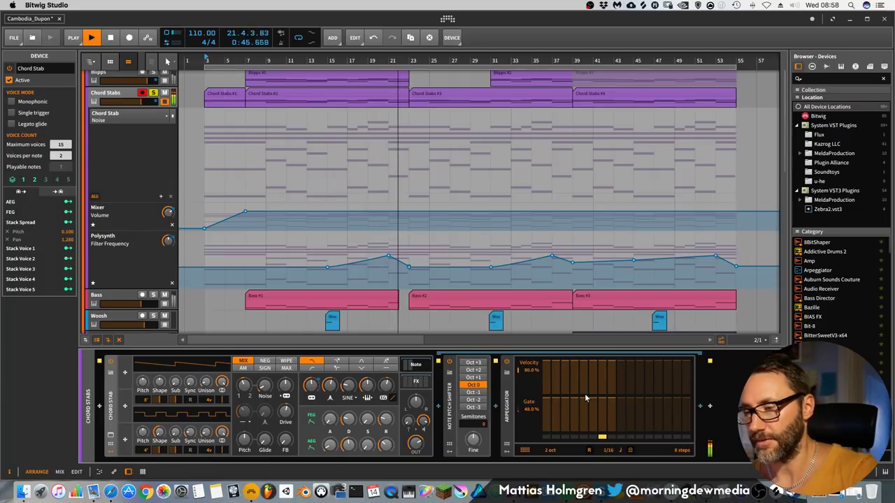
pyautogui.click(450, 363)
pyautogui.click(450, 363)
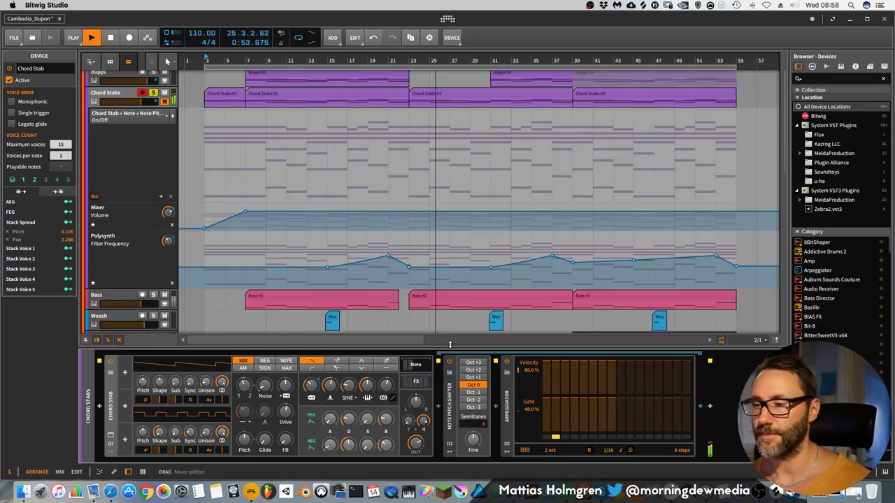
# Try the Note Pitch Shifter at Oct +1 and Oct -1 with playback from bar 7, and set it back to Oct 0.
pyautogui.click(473, 377)
pyautogui.press('space')
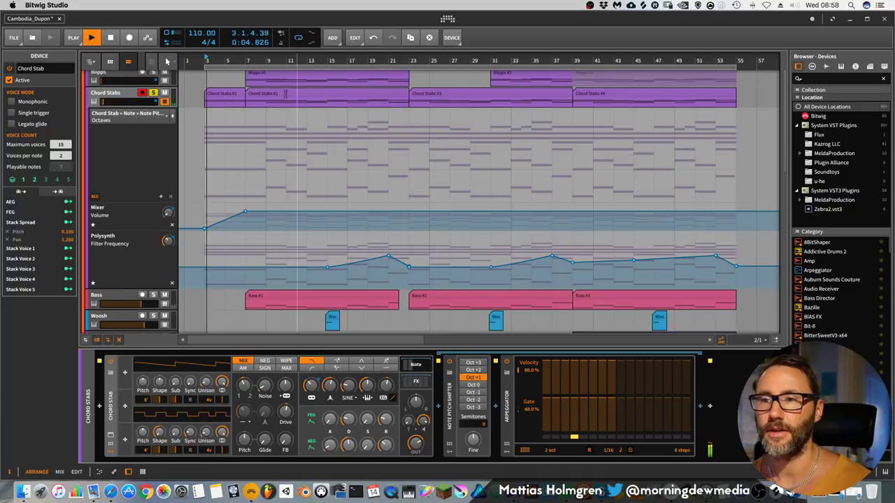
pyautogui.click(247, 60)
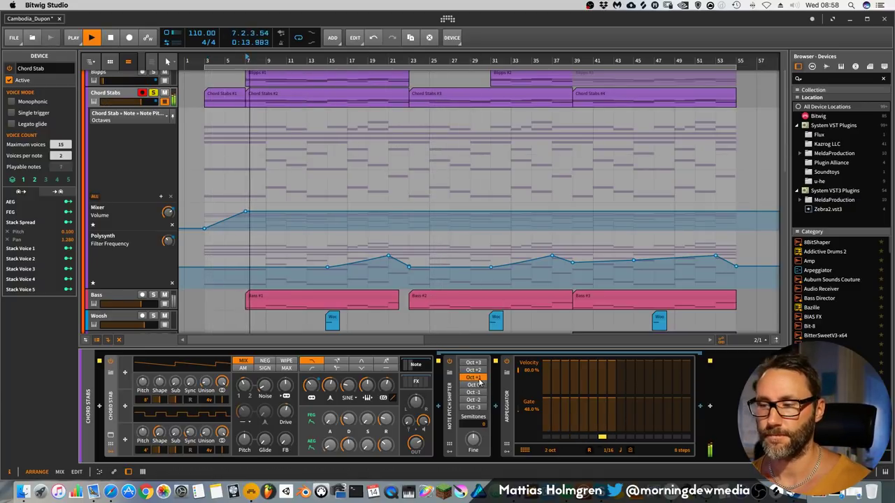
pyautogui.click(475, 392)
pyautogui.press('space')
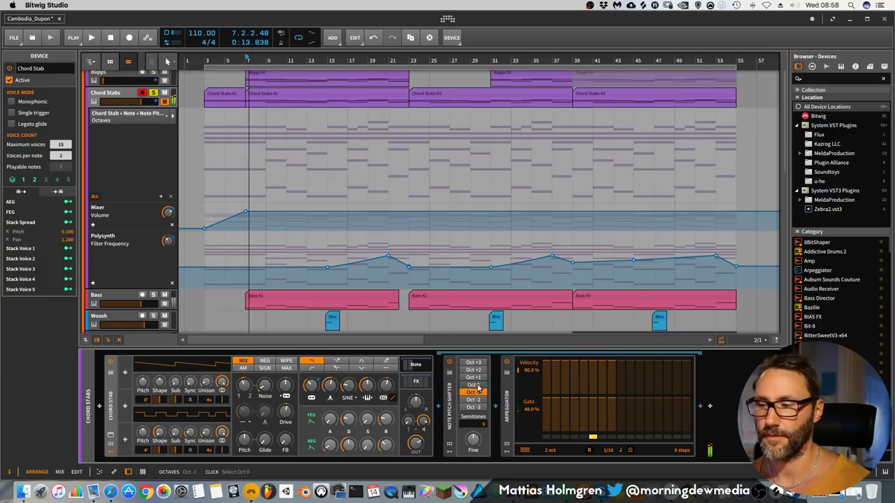
pyautogui.click(476, 384)
# Select the Arpeggiator, play the Chord Stabs from bar 7 and adjust the synth's Filter Envelope Depth.
pyautogui.click(584, 418)
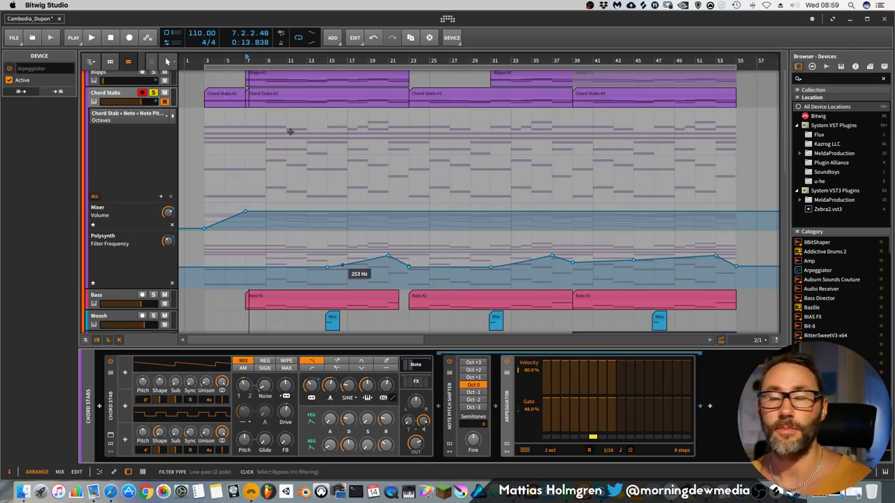
pyautogui.press('space')
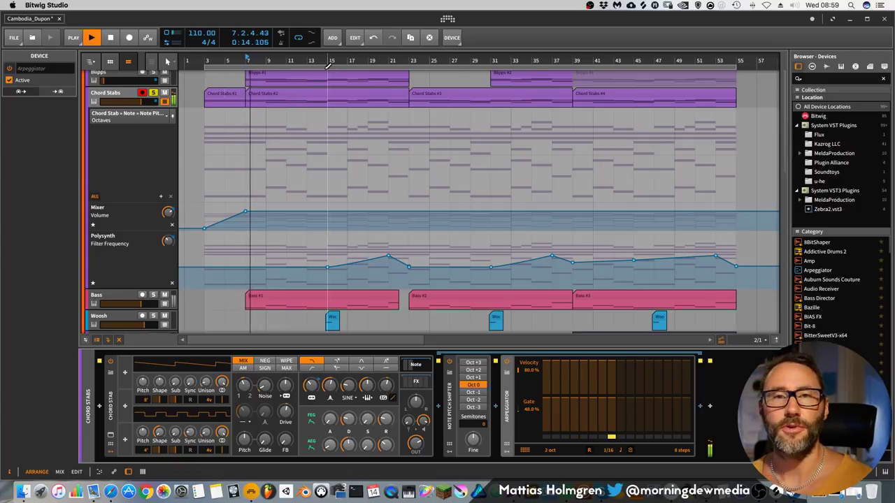
pyautogui.scroll(1, 421, 61)
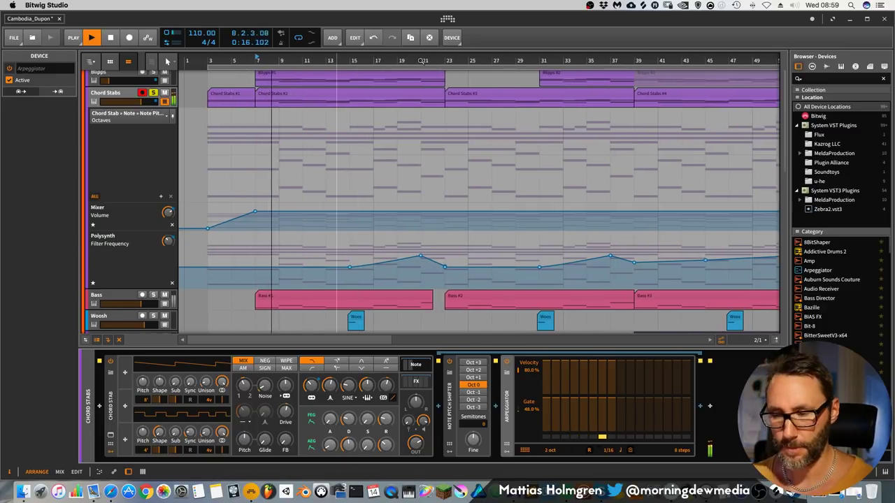
pyautogui.moveTo(423, 420); pyautogui.dragTo(423, 435)
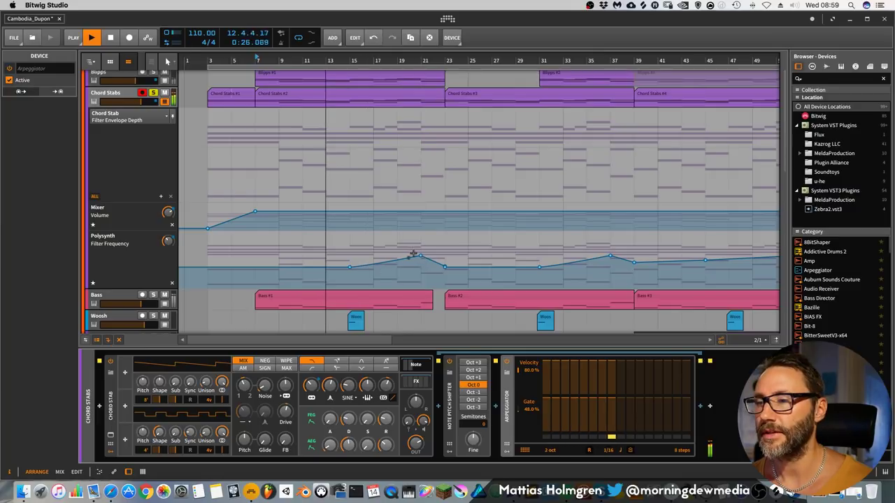
pyautogui.moveTo(419, 257)
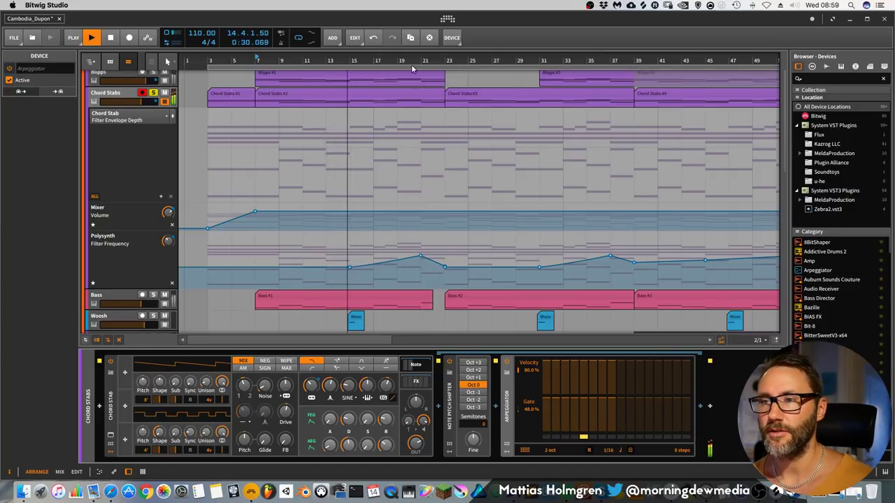
pyautogui.moveTo(419, 61); pyautogui.dragTo(357, 59)
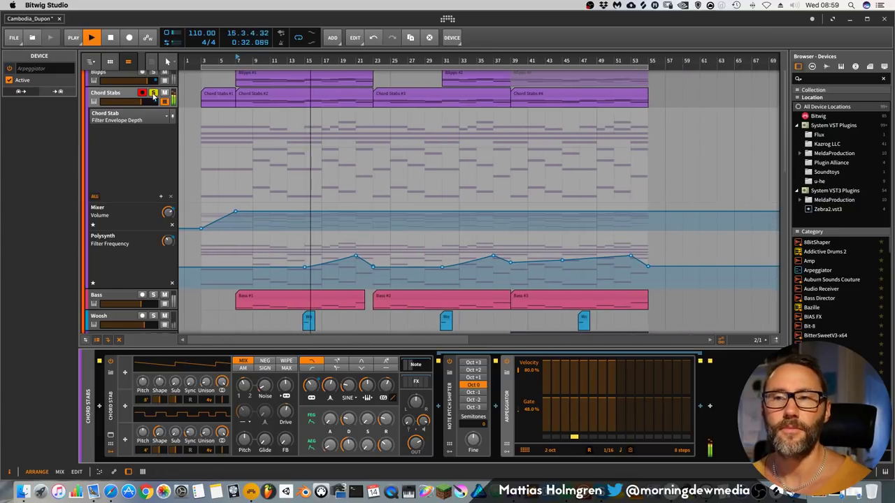
# Open the synth's FX chain, switch its EQ-5 back on while listening, and stop playback.
pyautogui.click(416, 381)
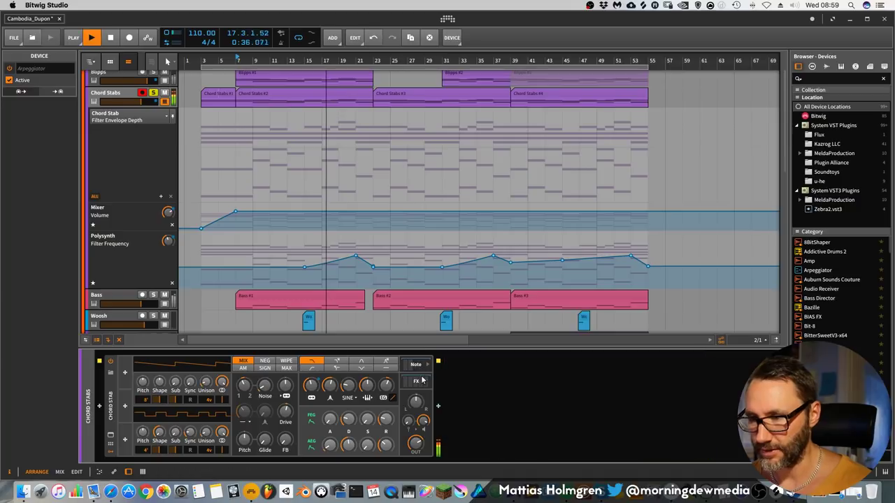
pyautogui.moveTo(448, 462); pyautogui.dragTo(409, 461)
pyautogui.hscroll(3, 324, 373)
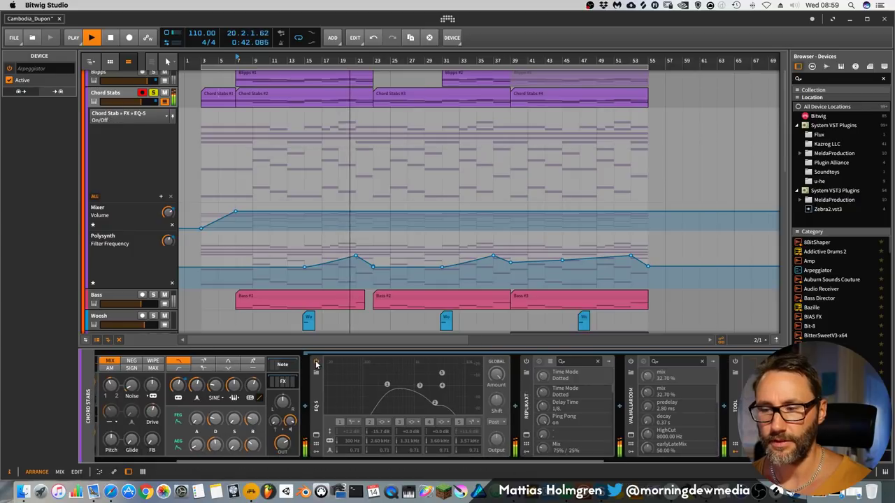
pyautogui.click(316, 361)
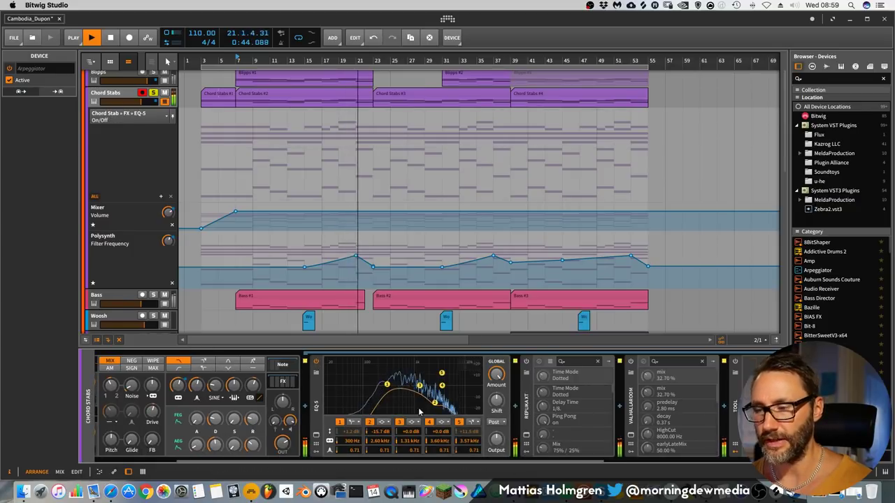
pyautogui.press('space')
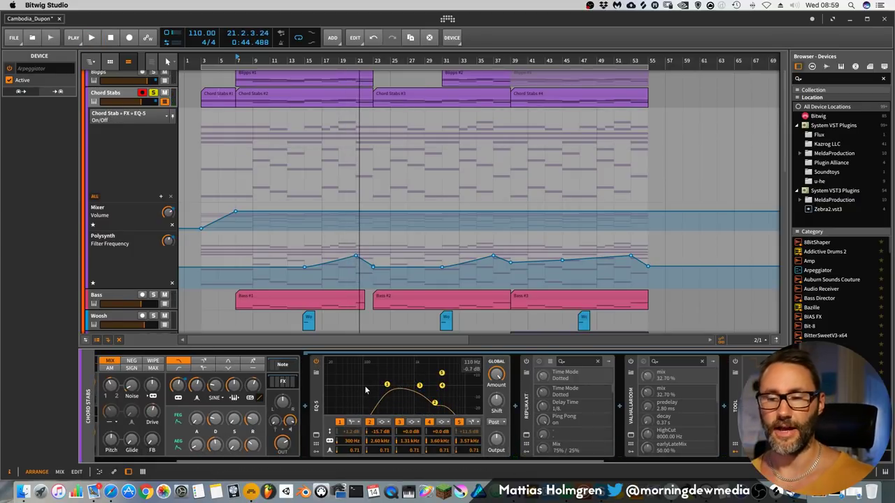
# Switch the Replika XT delay and the ValhallaRoom reverb back on in the Chord Stab FX chain.
pyautogui.click(525, 362)
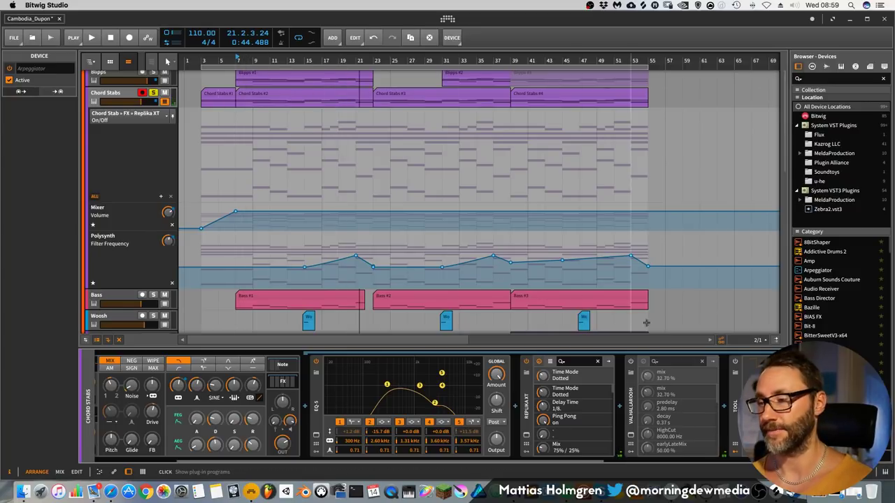
pyautogui.click(630, 362)
pyautogui.moveTo(594, 458); pyautogui.dragTo(715, 457)
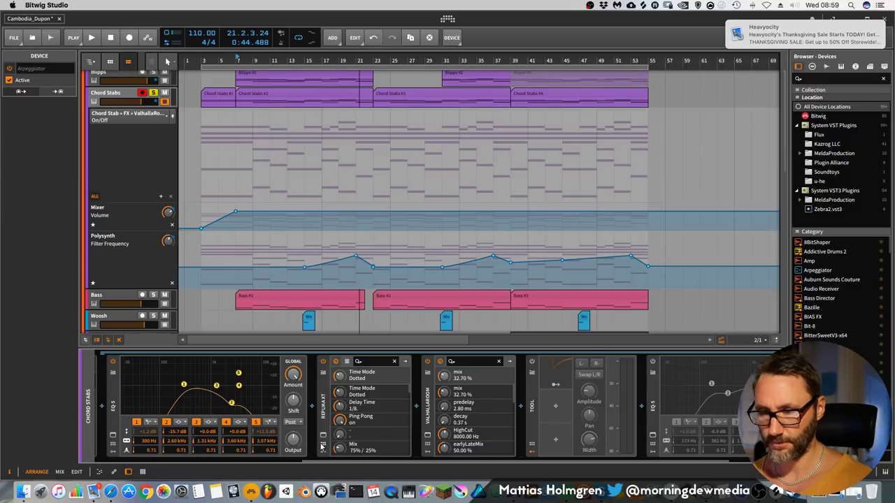
# Open Replika XT's Ducking settings and, with playback running, raise Sensitivity to 24 %, Release to 30 % and the ducking Amount.
pyautogui.click(322, 436)
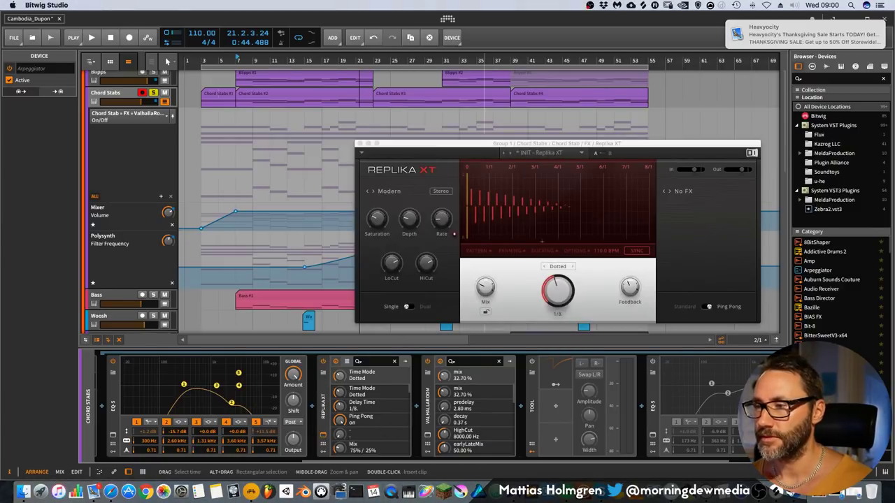
pyautogui.click(546, 251)
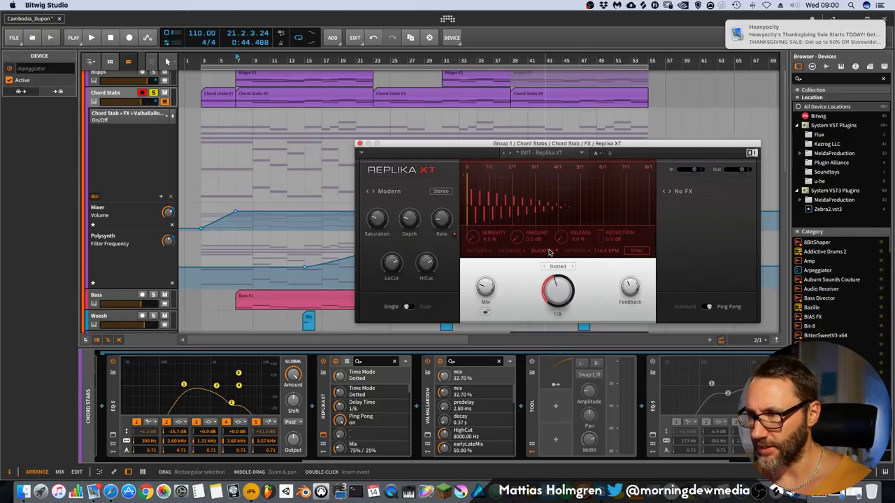
pyautogui.press('space')
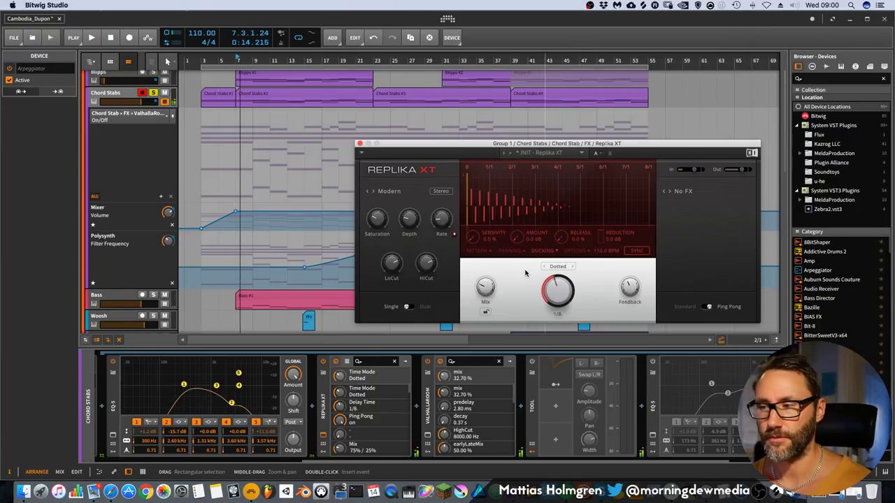
pyautogui.moveTo(474, 238); pyautogui.dragTo(503, 236)
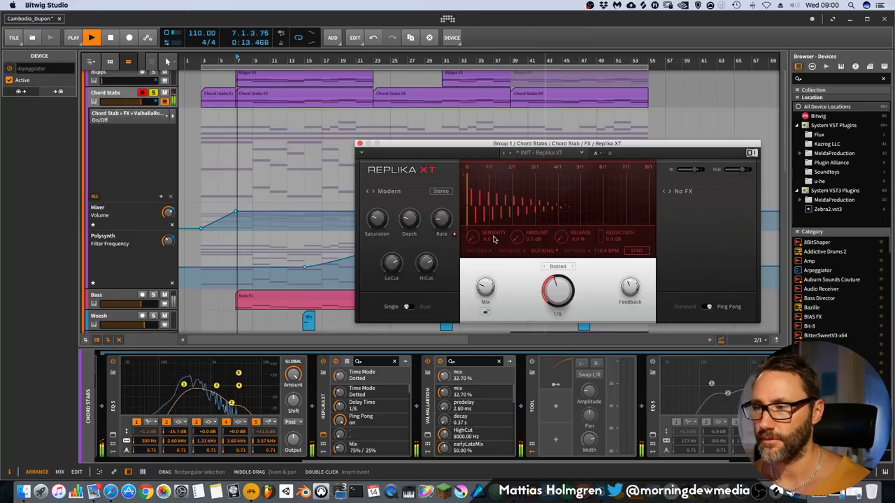
pyautogui.moveTo(519, 238); pyautogui.dragTo(521, 231)
pyautogui.click(565, 237)
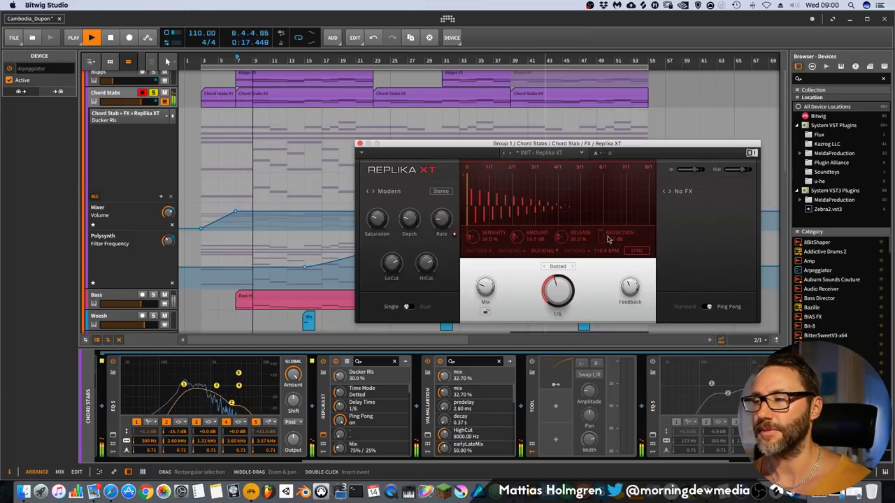
# Fine-tune Replika XT's ducking with Sensitivity 37.5 %, Release 27.5 % and a lower Amount, and close the plug-in window.
pyautogui.moveTo(474, 238); pyautogui.dragTo(468, 244)
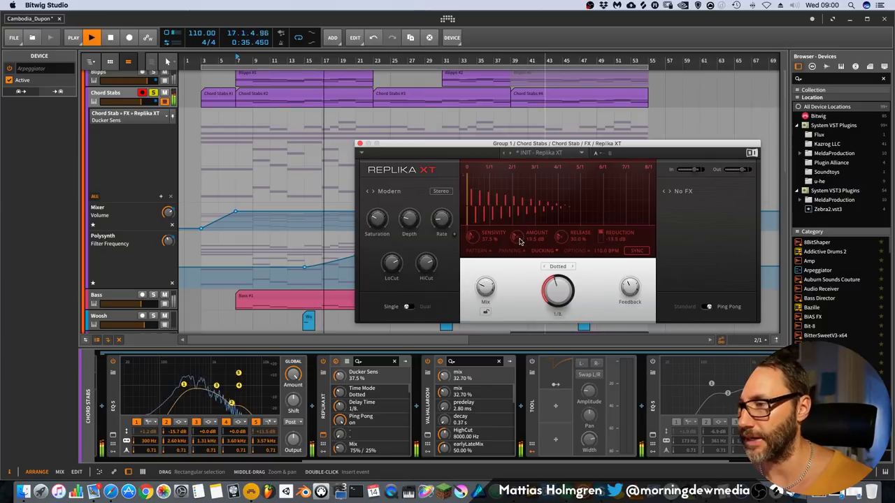
pyautogui.scroll(-1, 567, 243)
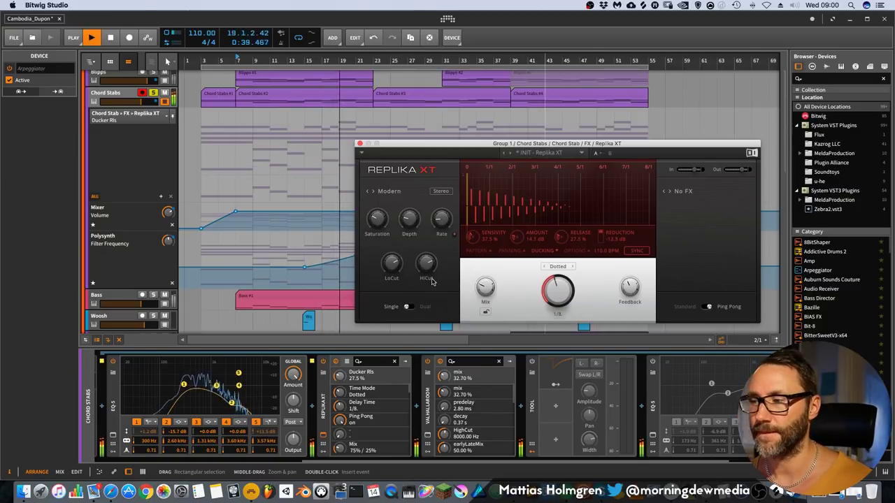
pyautogui.click(360, 143)
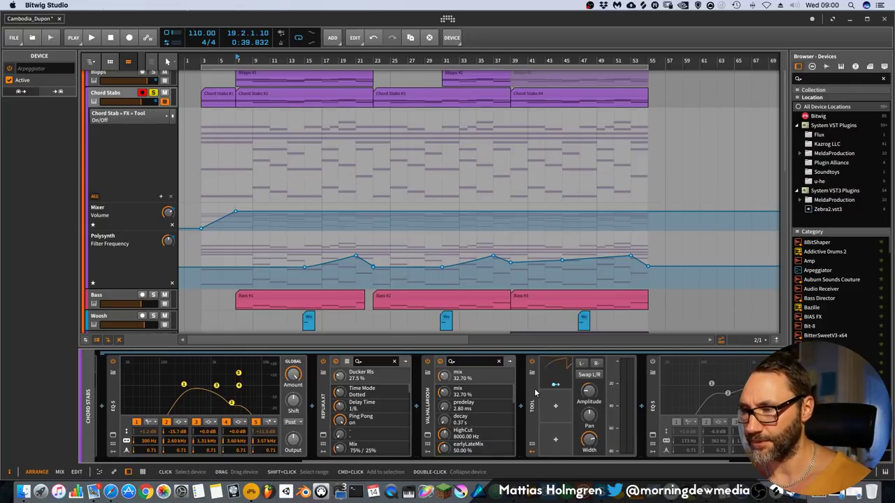
# Play the Chord Stabs with the Tool's Classic LFO and its Amplitude mapping shown, and switch on the EQ-5 after it.
pyautogui.click(542, 451)
pyautogui.click(557, 371)
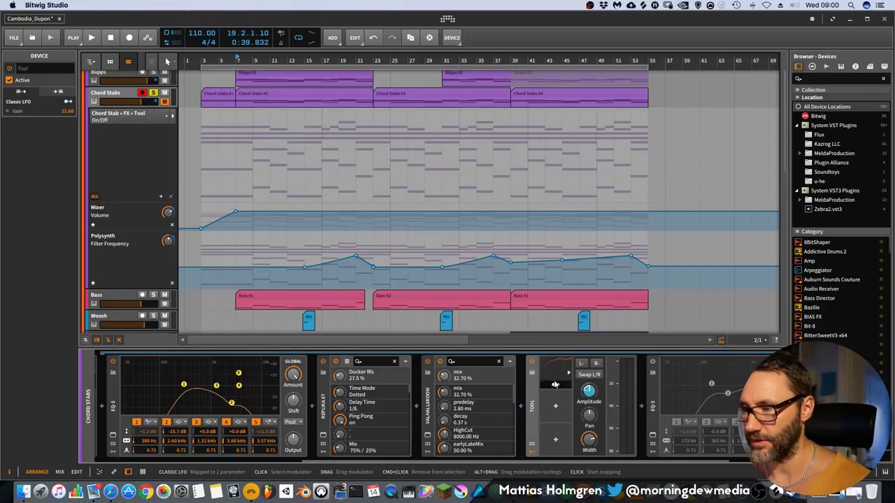
pyautogui.hscroll(5, 552, 413)
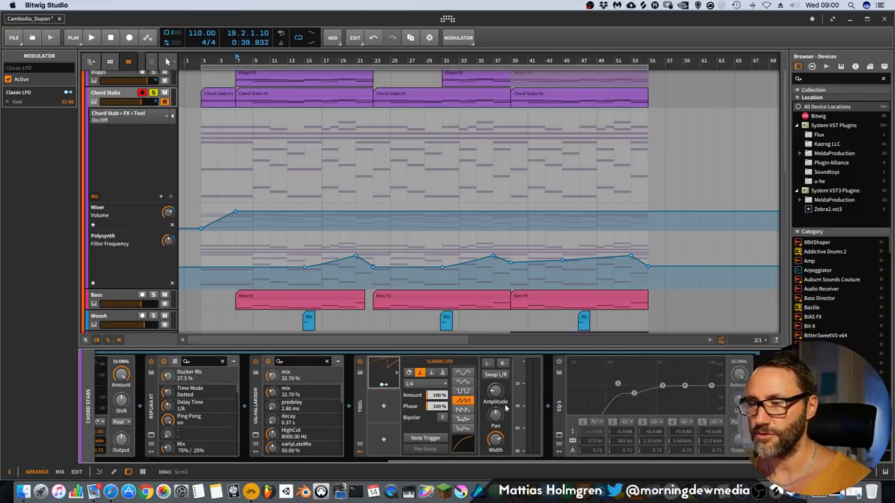
pyautogui.press('space')
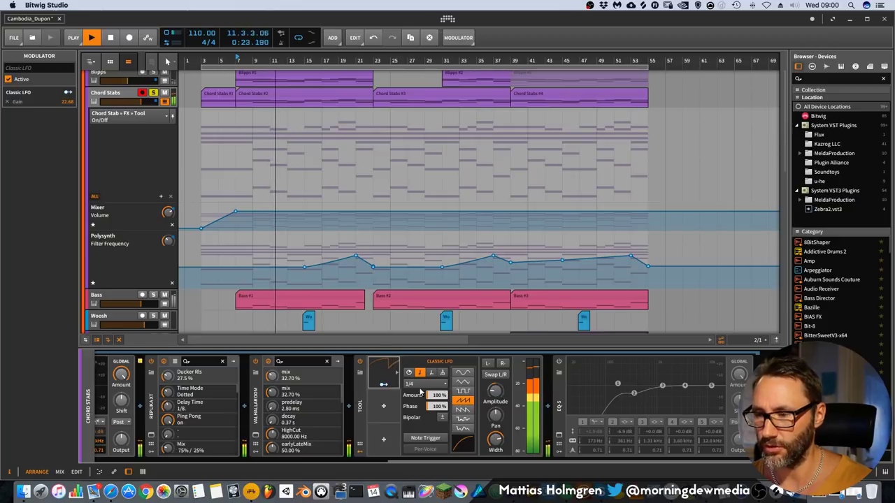
pyautogui.click(381, 389)
pyautogui.moveTo(532, 409); pyautogui.dragTo(532, 386)
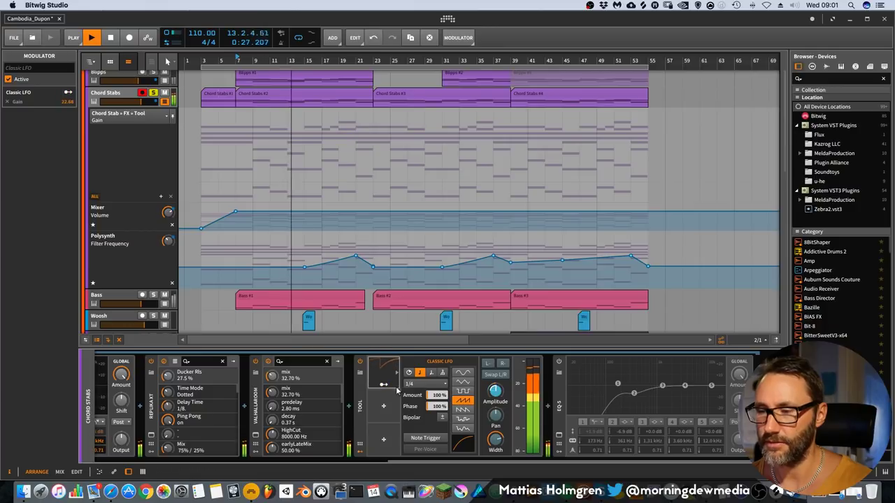
pyautogui.click(378, 388)
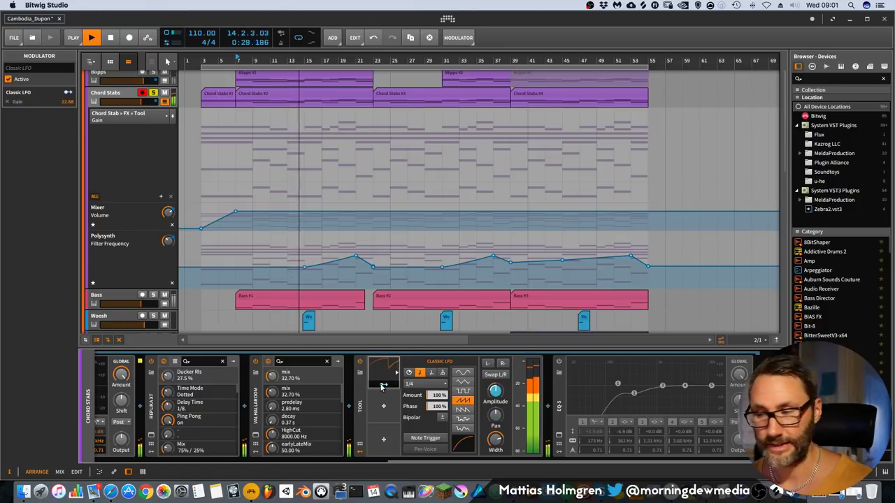
pyautogui.click(606, 384)
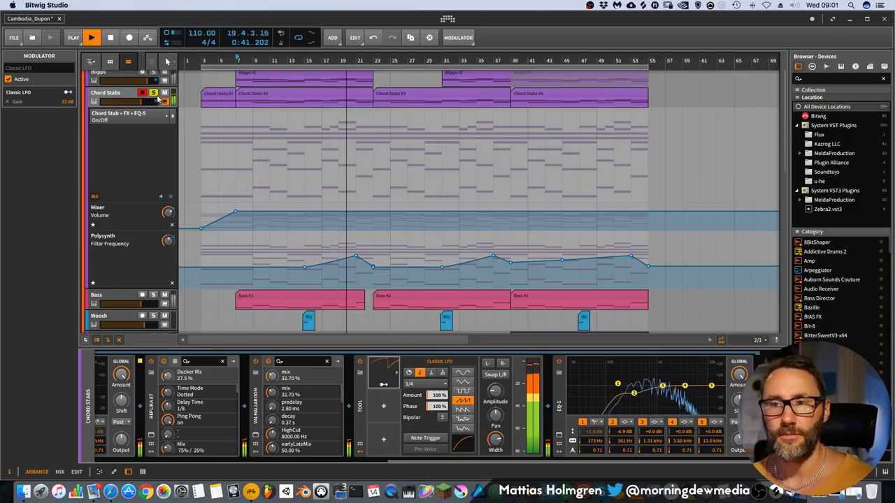
# Fold the unsoloed Chord Stabs track's automation lanes, solo the Blipps track and stop playback.
pyautogui.scroll(3, 294, 144)
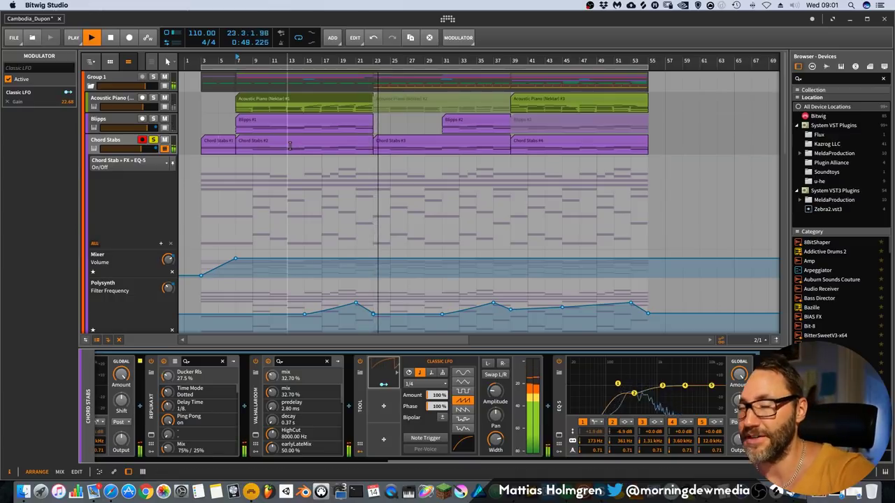
pyautogui.click(165, 148)
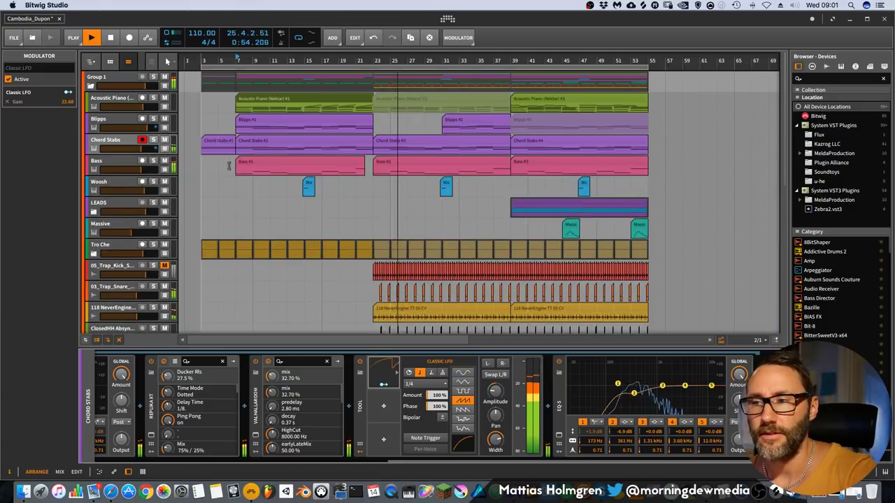
pyautogui.click(122, 120)
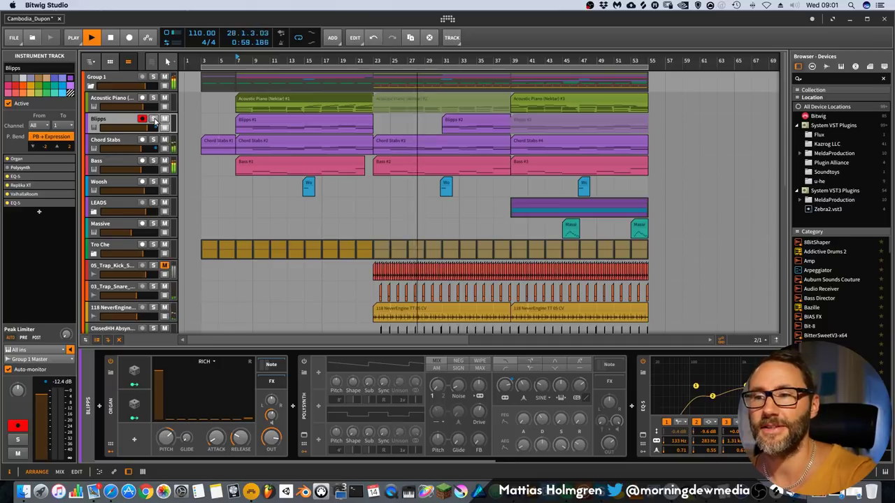
pyautogui.click(153, 119)
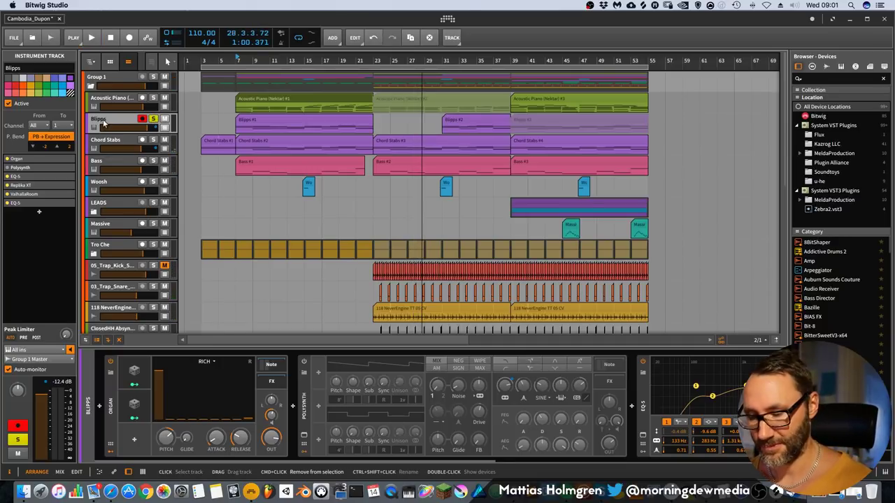
# Rename the Blipps track as Arp.
pyautogui.doubleClick(99, 119)
pyautogui.press('Return')
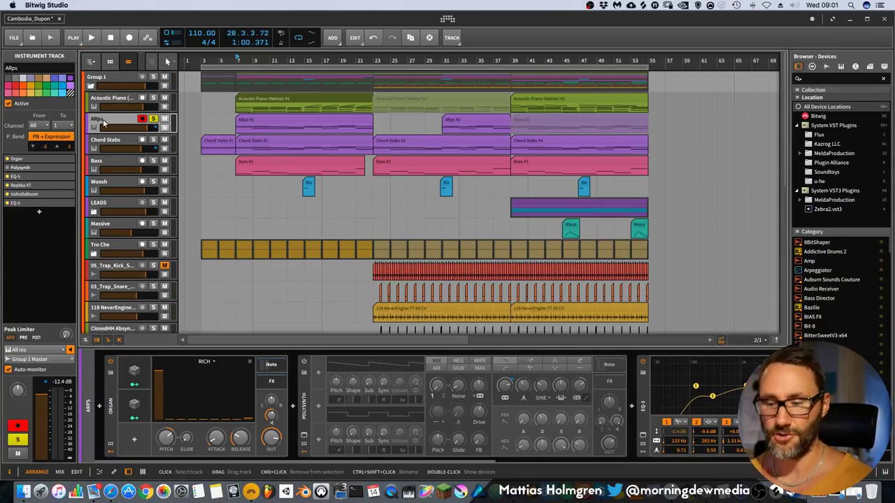
pyautogui.doubleClick(99, 120)
pyautogui.write('Arp')
pyautogui.press('Return')
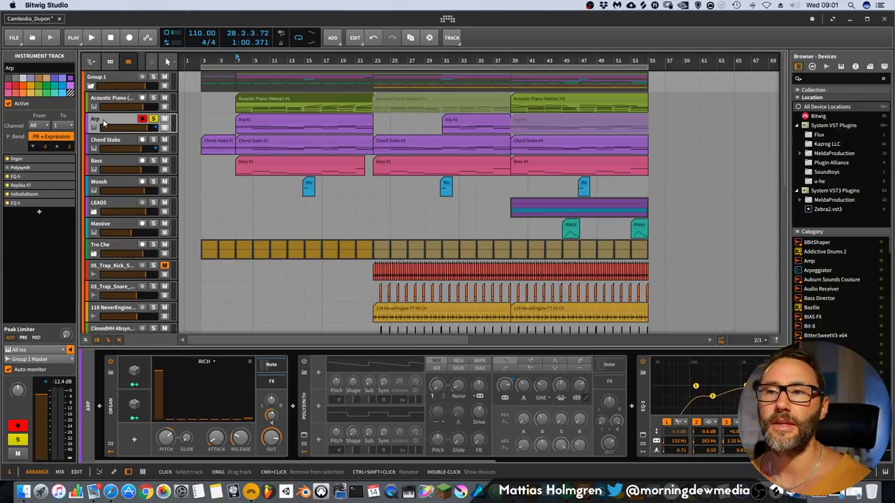
# Play the Arp track from bar 7, unfold its automation lanes and select its Organ device.
pyautogui.press('space')
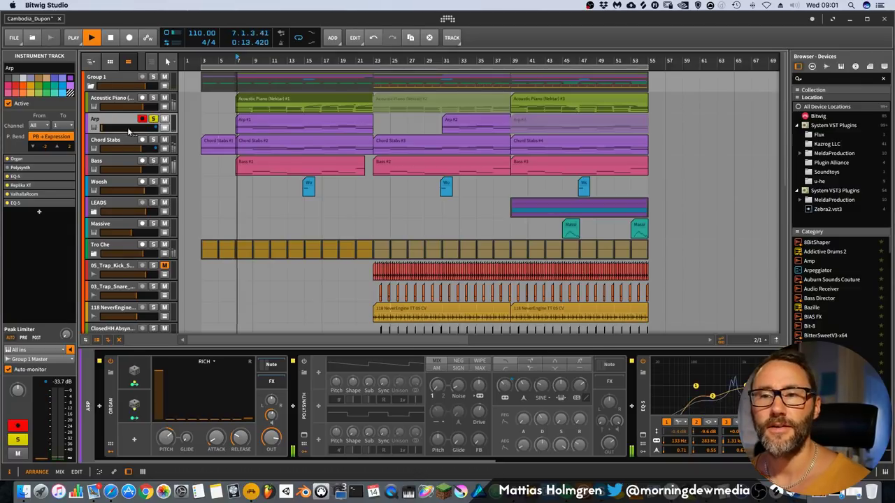
pyautogui.click(165, 128)
pyautogui.click(96, 158)
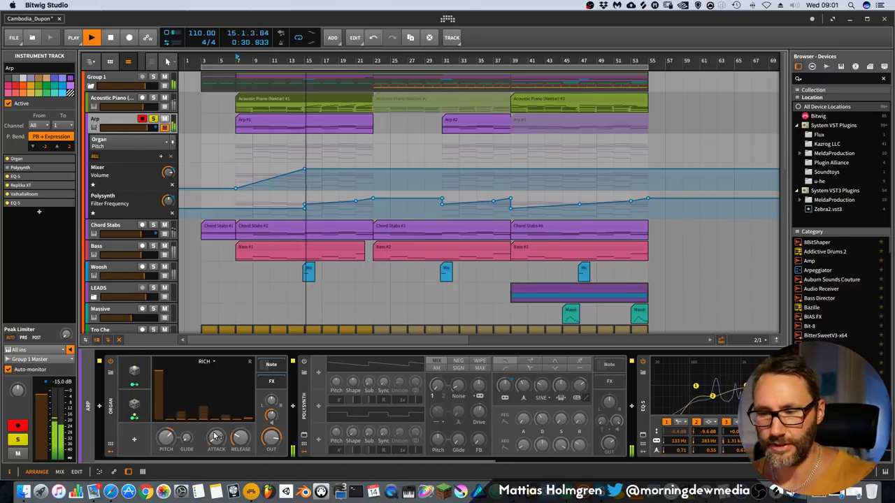
pyautogui.click(110, 405)
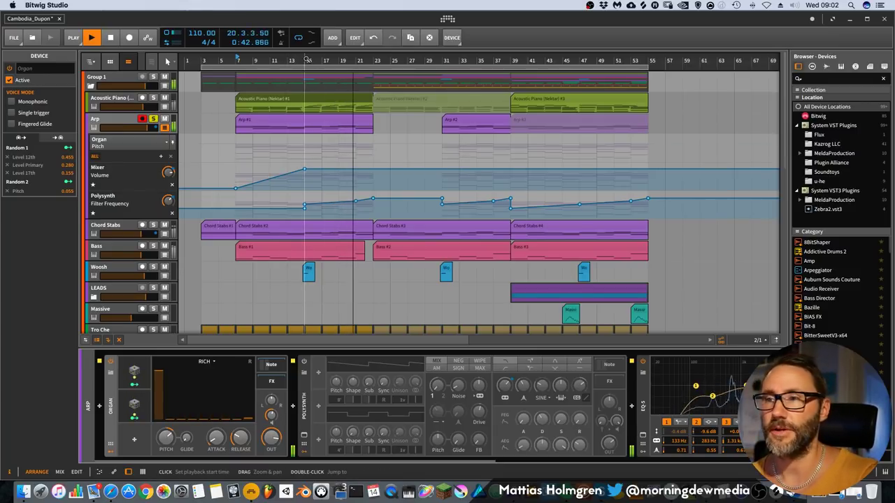
# Move the playback start to bar 15, listen to the Arp's Organ sound and stop playback.
pyautogui.press('space')
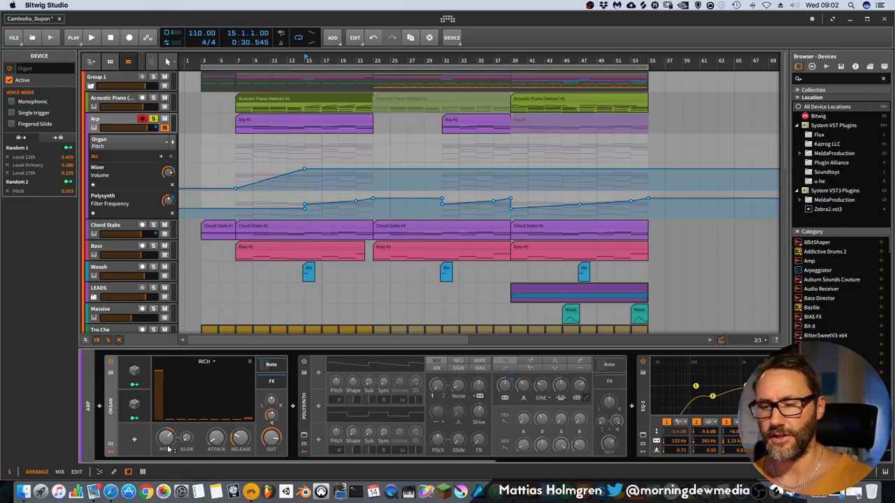
pyautogui.press('space')
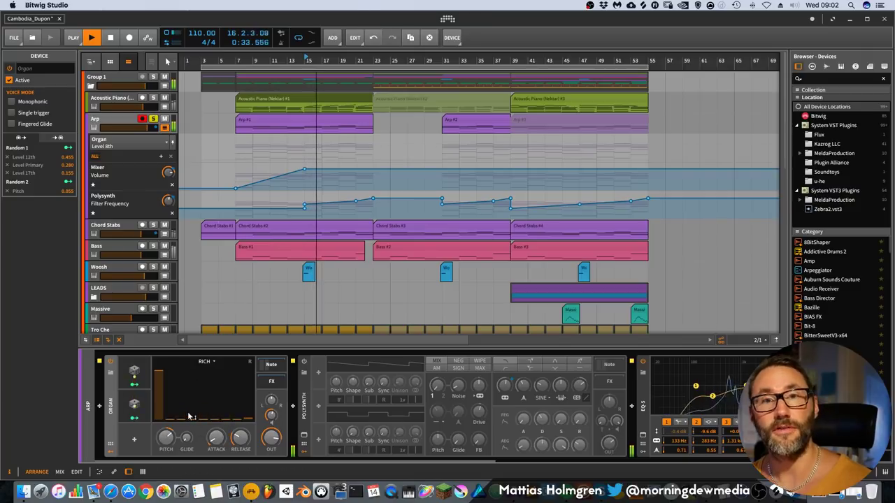
pyautogui.press('space')
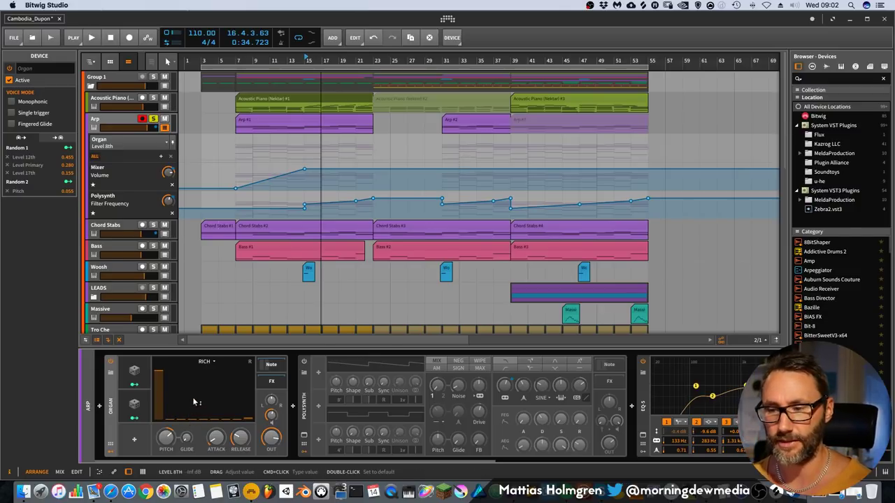
# Open the Organ's Random 1 modulator and browse the list of available modulators without inserting one.
pyautogui.click(132, 371)
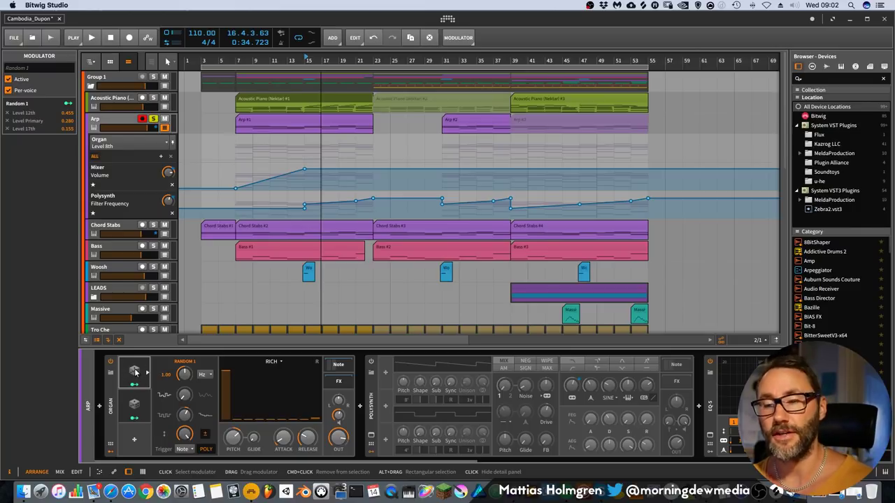
pyautogui.click(134, 440)
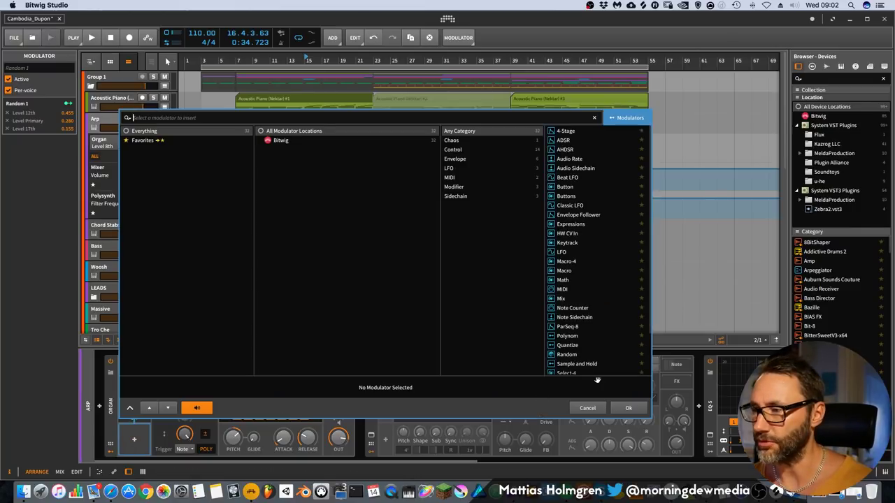
pyautogui.scroll(-3, 607, 334)
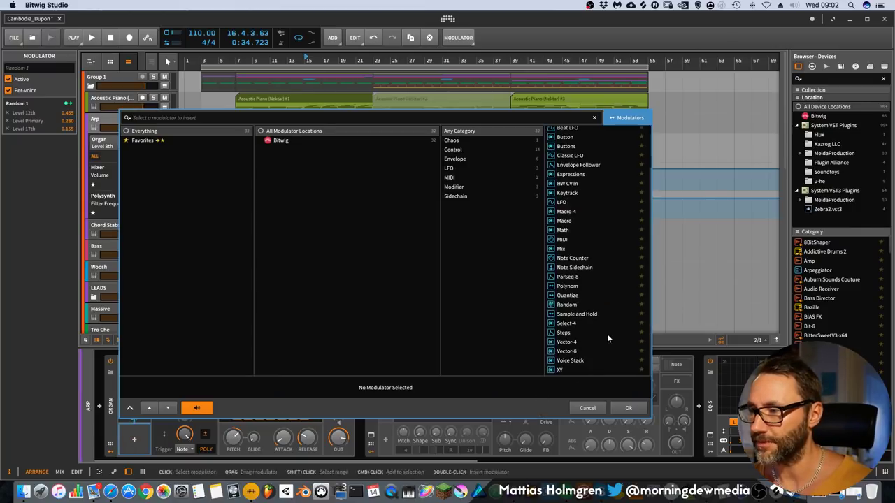
pyautogui.click(587, 408)
# Examine Random 1's targets on the Organ with playback from bar 15, and open Random 2's Pitch mapping.
pyautogui.click(135, 371)
pyautogui.click(135, 370)
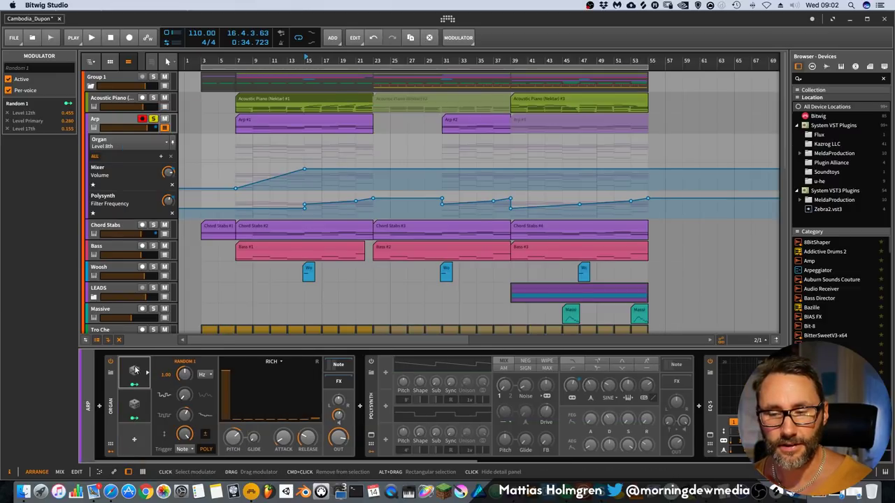
pyautogui.click(135, 384)
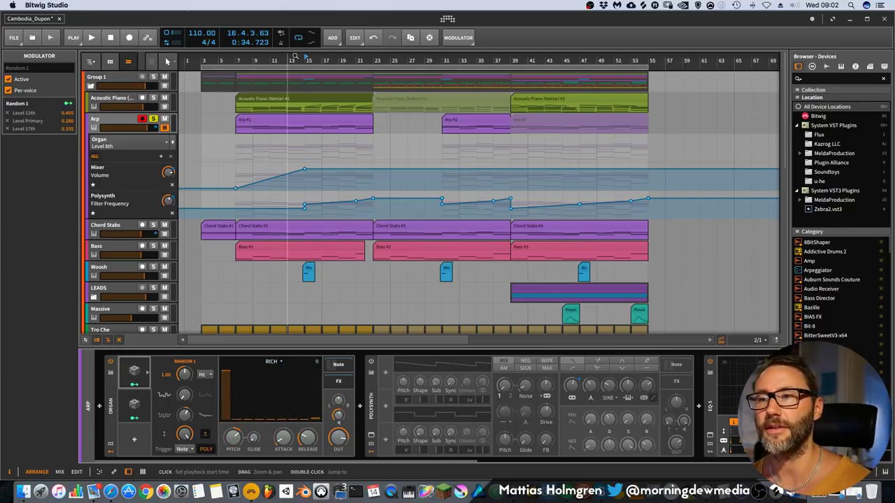
pyautogui.press('space')
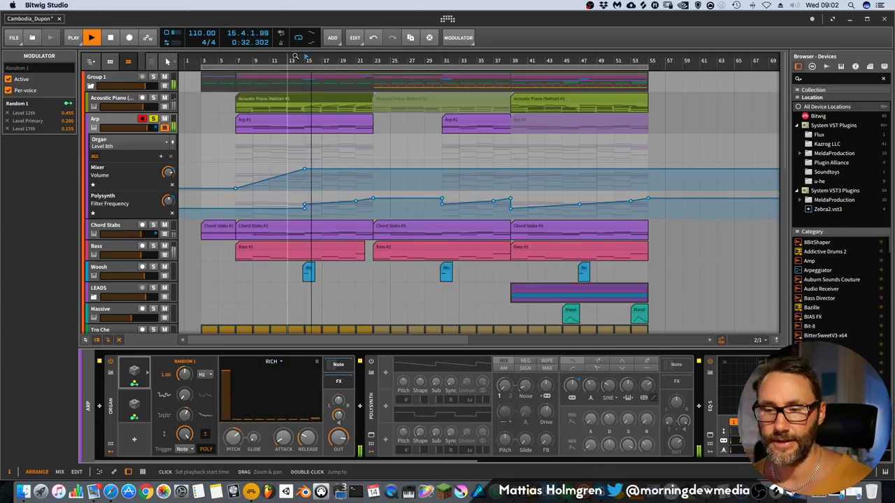
pyautogui.click(133, 408)
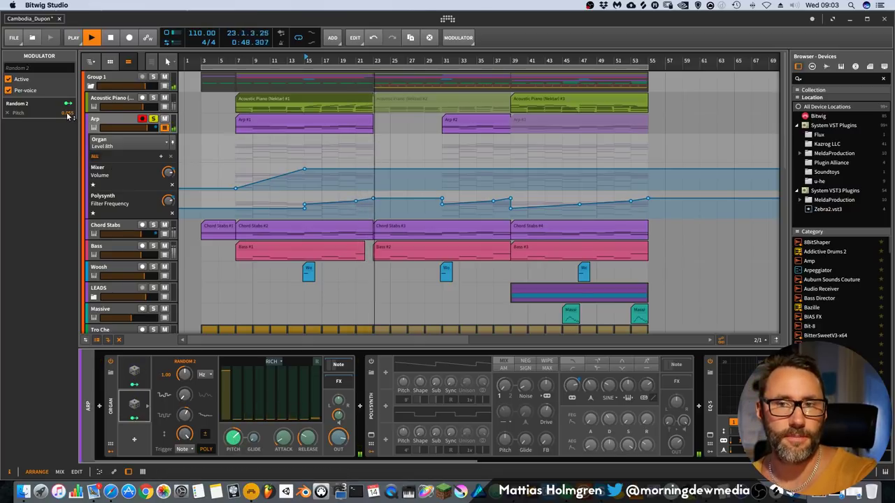
# Hide and reshow the Inspector Panel, ending with the Arp track's settings in it.
pyautogui.click(10, 473)
pyautogui.click(10, 473)
pyautogui.click(10, 473)
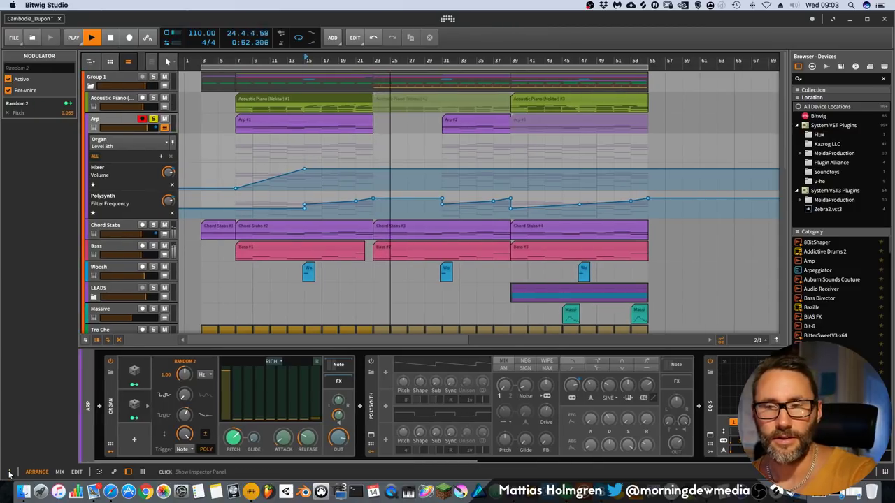
pyautogui.click(10, 473)
pyautogui.click(9, 473)
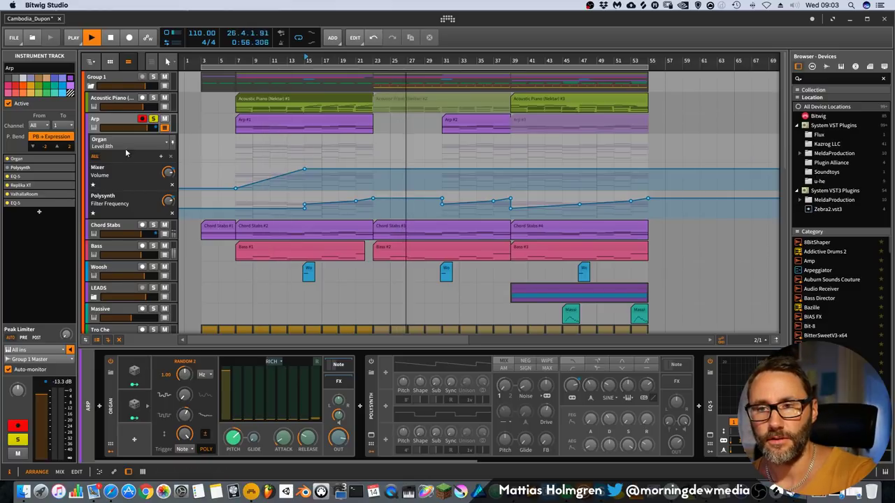
# Play the Arp from bar 15 and show the modulation targets of the Organ's Random 2.
pyautogui.click(241, 440)
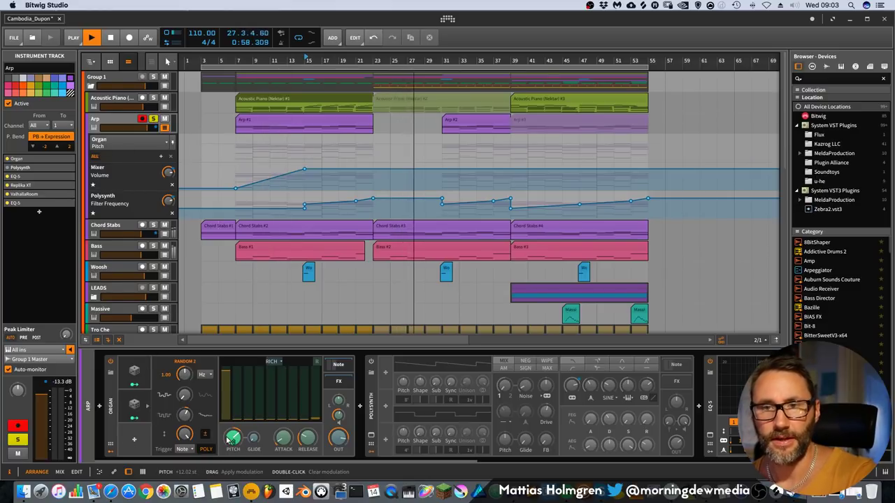
pyautogui.press('space')
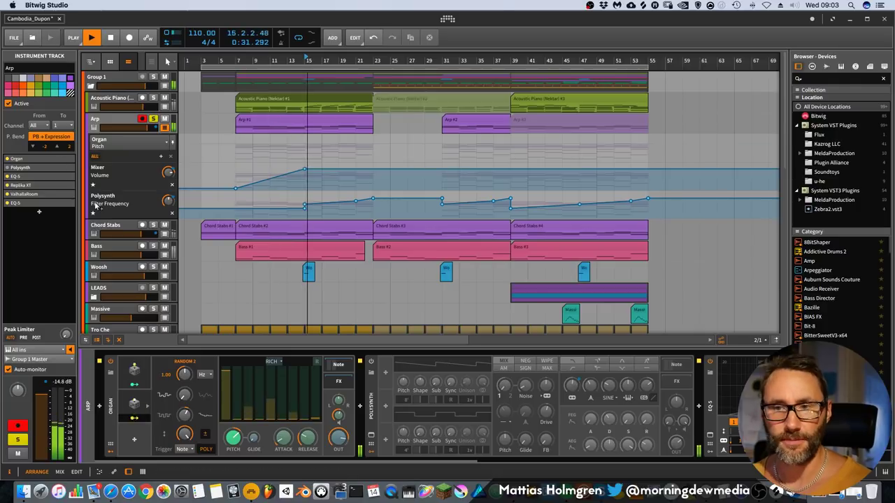
pyautogui.click(134, 405)
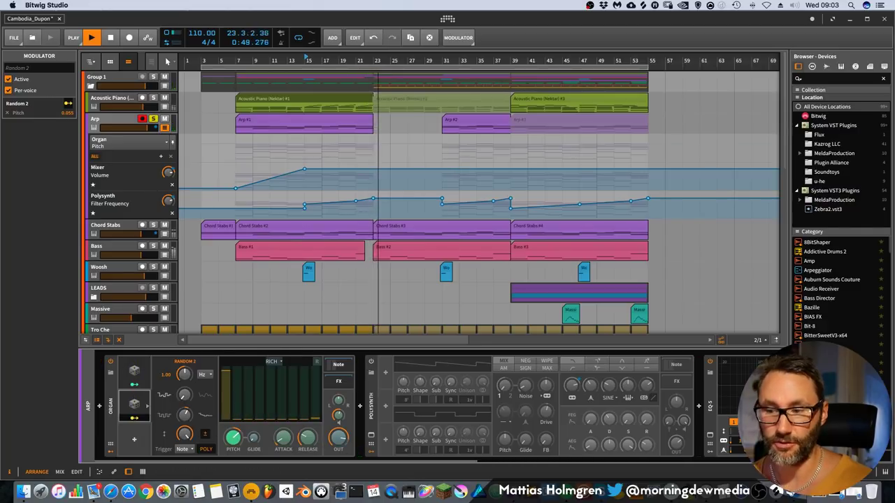
# Map Random 2 to the Organ's Release with a modulation amount of 0.200 while playing from bar 15, and leave mapping mode.
pyautogui.press('space')
pyautogui.press('space')
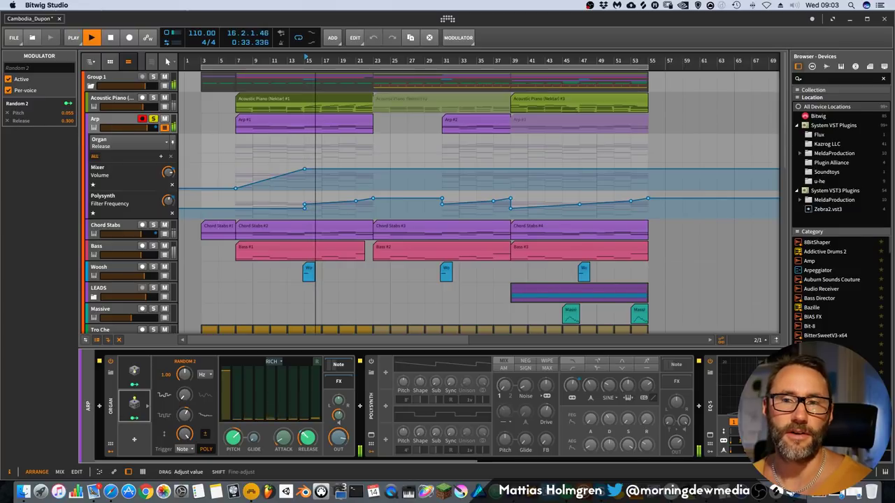
pyautogui.doubleClick(64, 121)
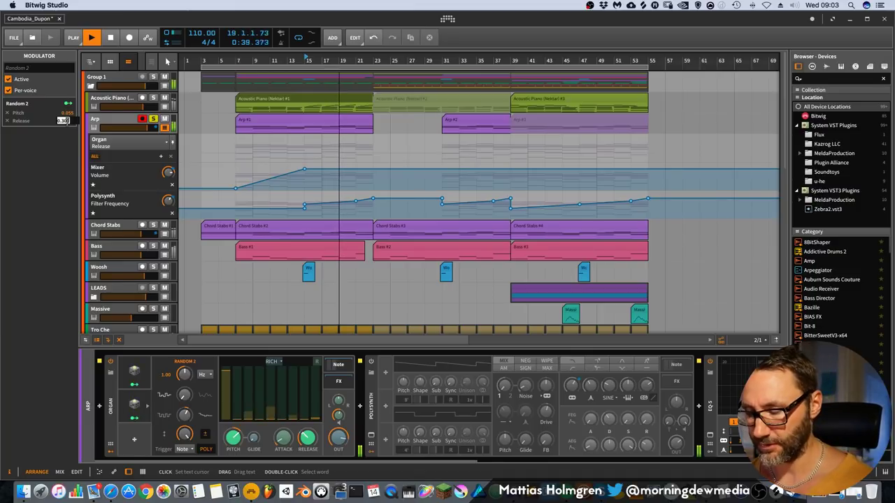
pyautogui.write('0.')
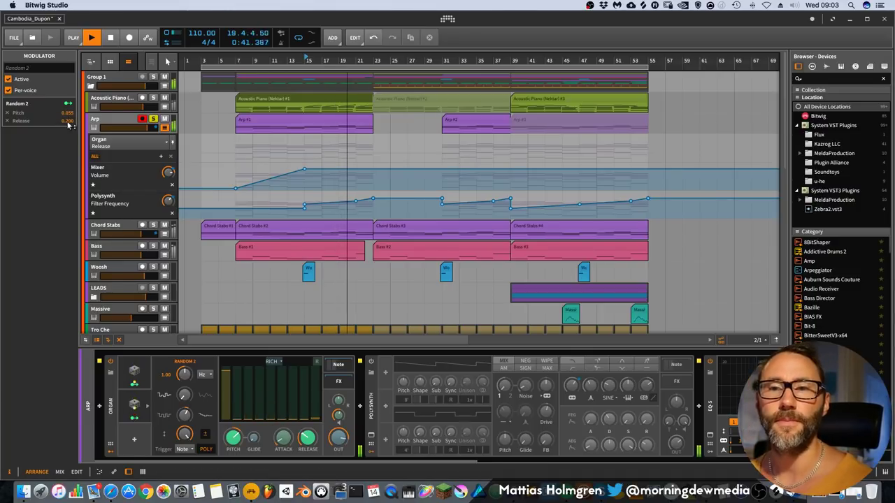
pyautogui.write('200')
pyautogui.press('Return')
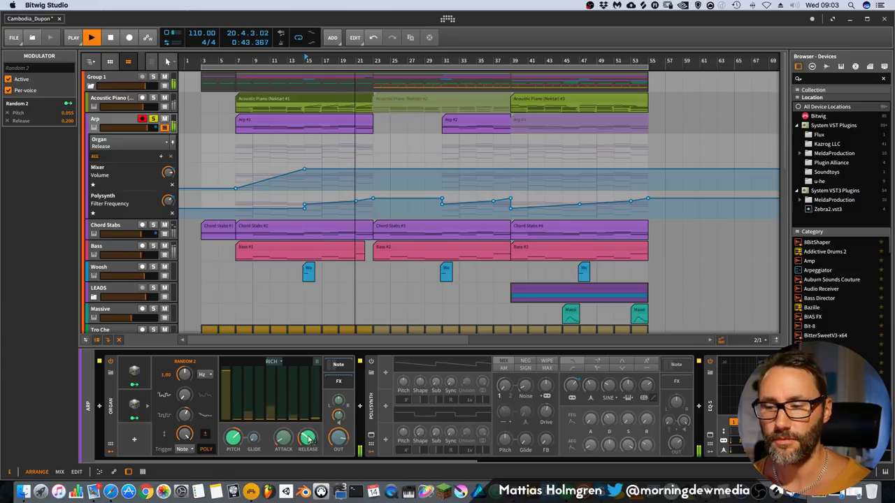
pyautogui.click(135, 418)
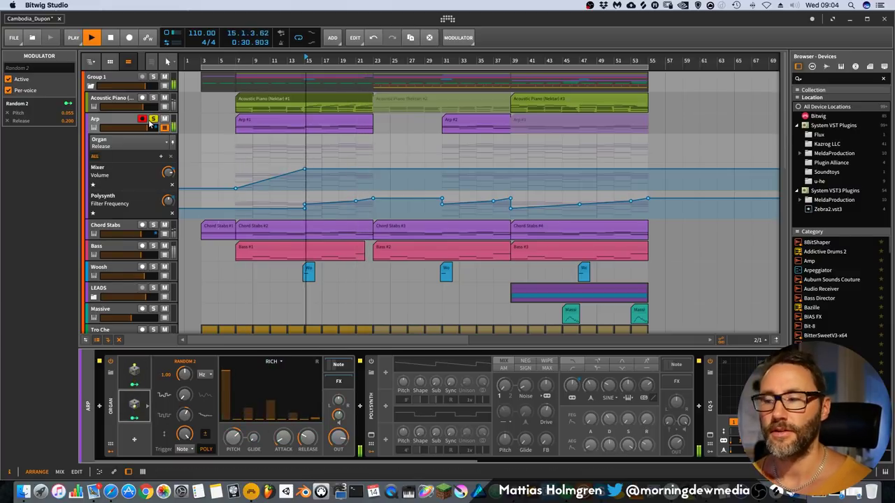
pyautogui.click(371, 410)
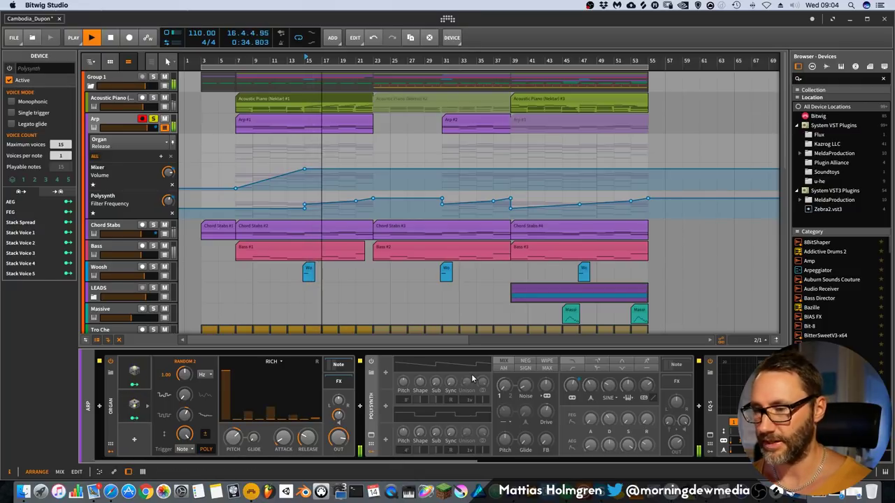
pyautogui.click(370, 411)
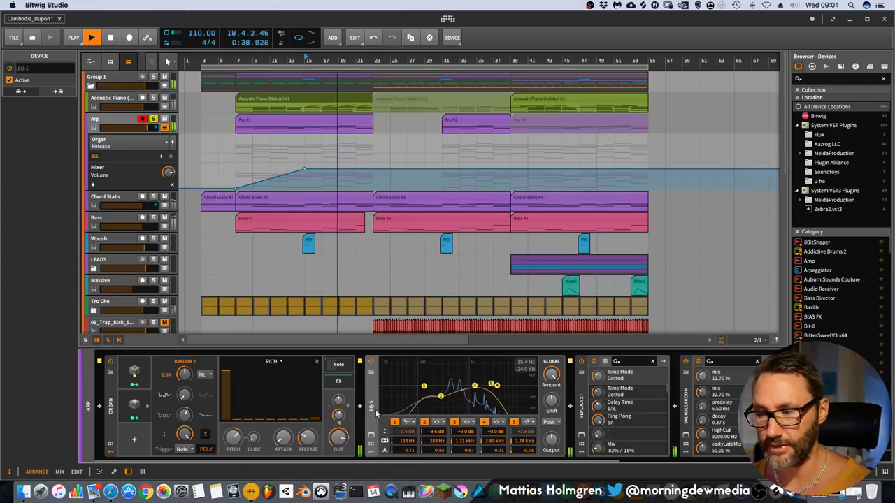
pyautogui.click(371, 361)
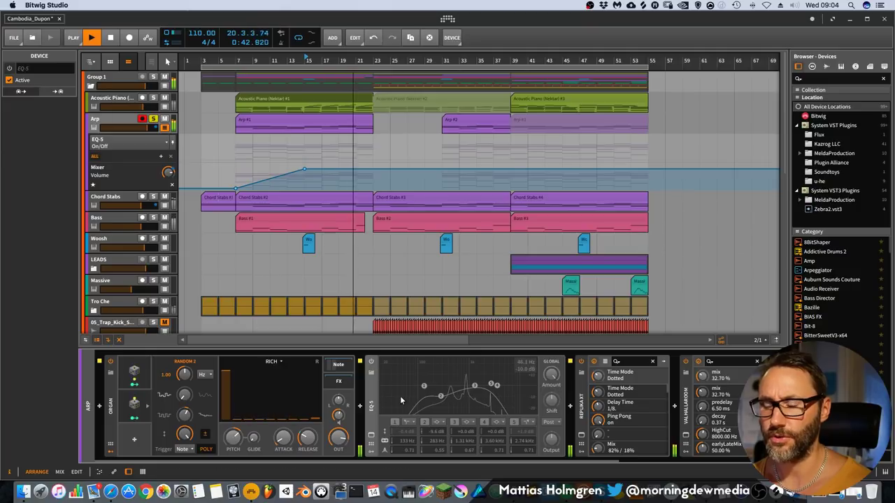
pyautogui.click(372, 363)
pyautogui.press('space')
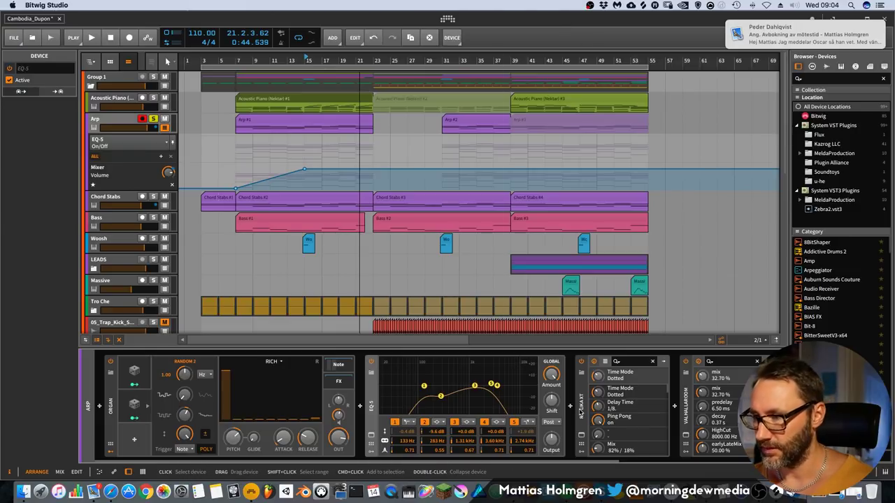
# Set Replika XT's ducking to sensitivity 47.5 %, amount 17.7 dB and release 18.0 % during playback, and close the plug-in window.
pyautogui.click(581, 437)
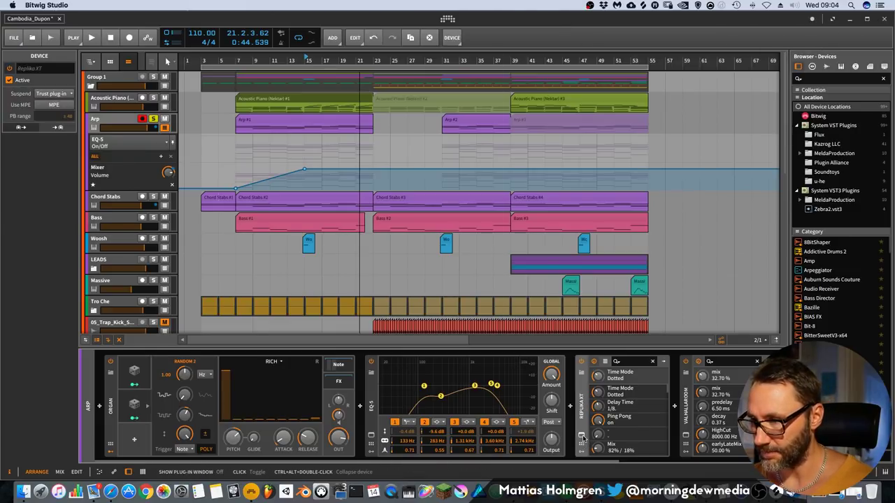
pyautogui.click(582, 437)
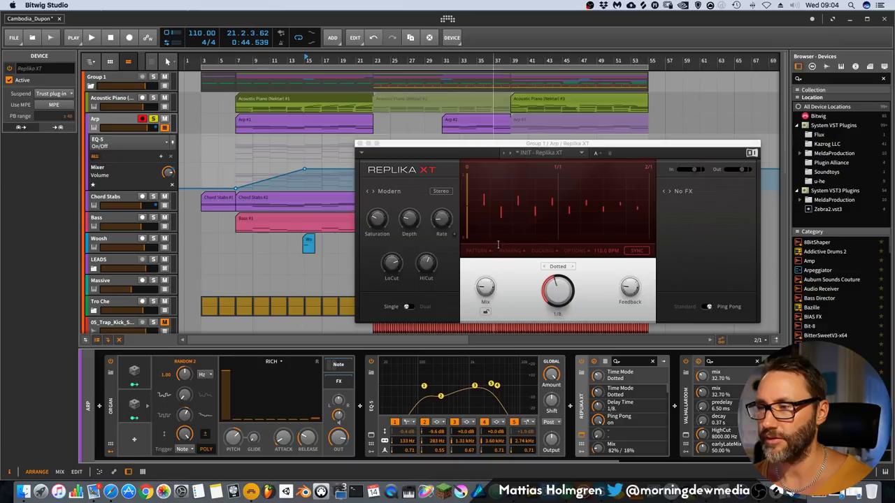
pyautogui.press('space')
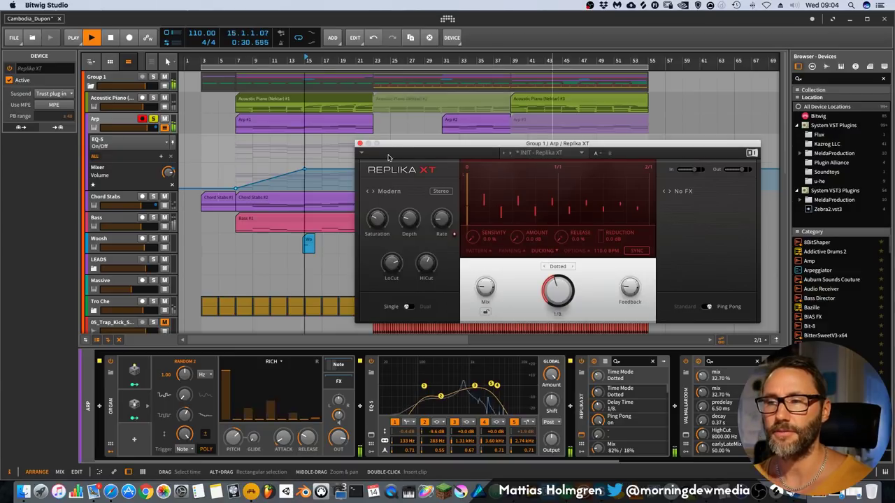
pyautogui.click(517, 236)
pyautogui.moveTo(572, 238); pyautogui.dragTo(571, 229)
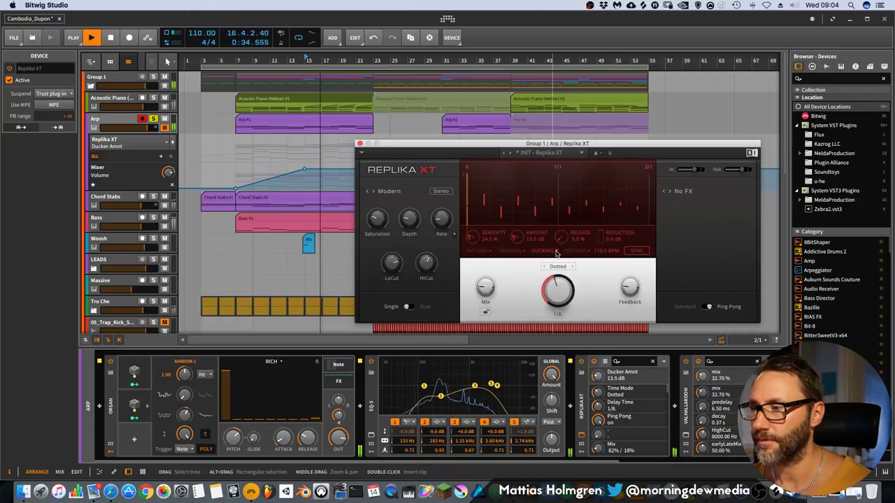
pyautogui.moveTo(473, 236)
pyautogui.mouseDown()
pyautogui.moveTo(473, 222)
pyautogui.moveTo(516, 228)
pyautogui.moveTo(473, 242)
pyautogui.mouseUp()
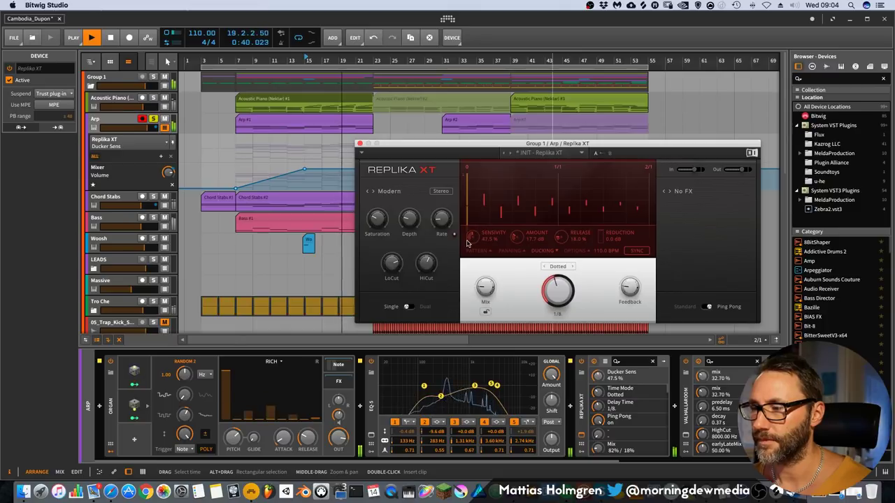
pyautogui.click(359, 143)
# Inspect ValhallaRoom's settings and compare the Arp's sound with ValhallaRoom and Replika XT bypassed and re-enabled.
pyautogui.hscroll(5, 602, 469)
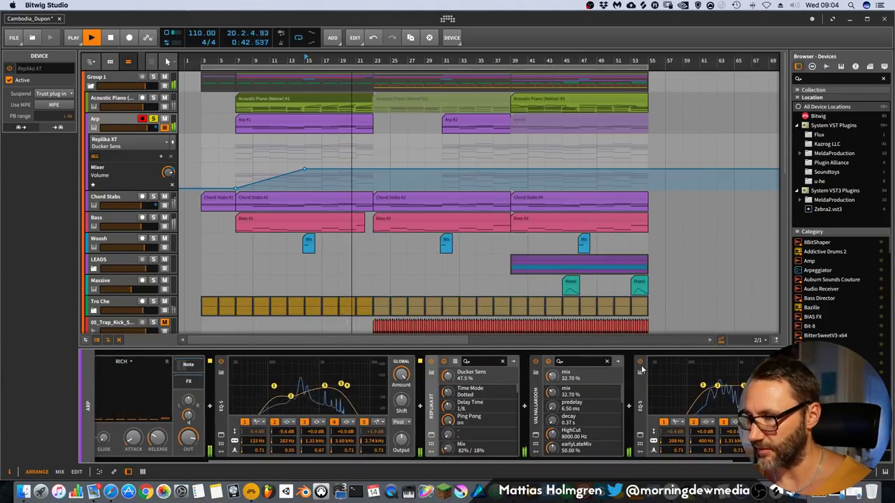
pyautogui.click(535, 437)
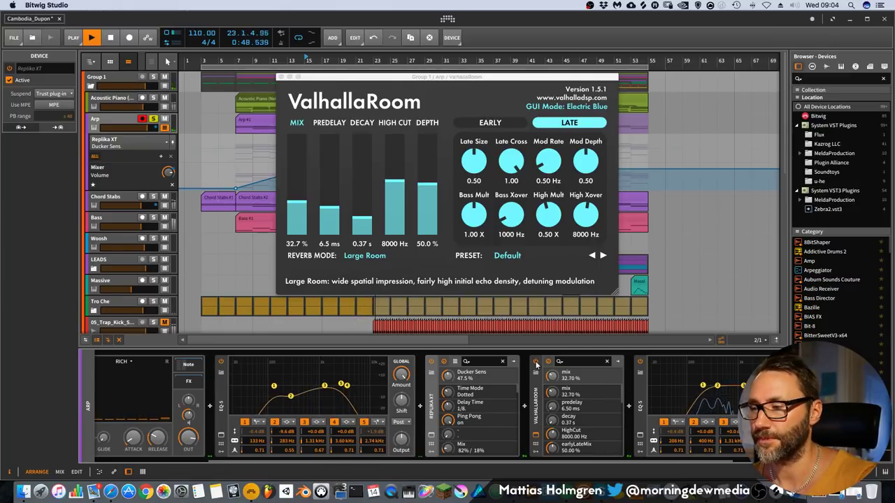
pyautogui.press('space')
pyautogui.press('space')
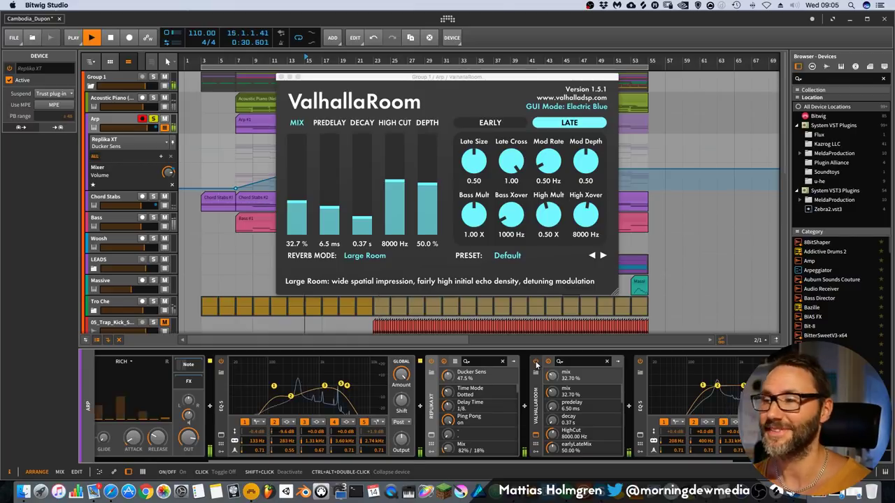
pyautogui.click(536, 363)
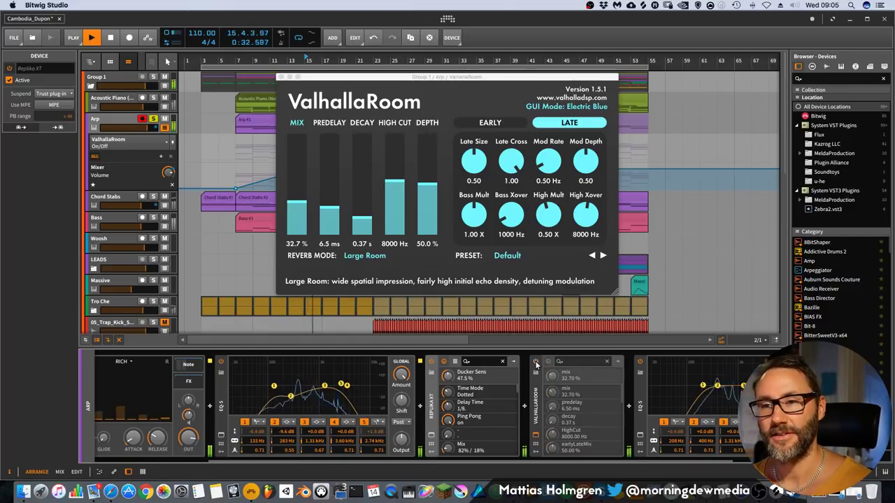
pyautogui.click(429, 363)
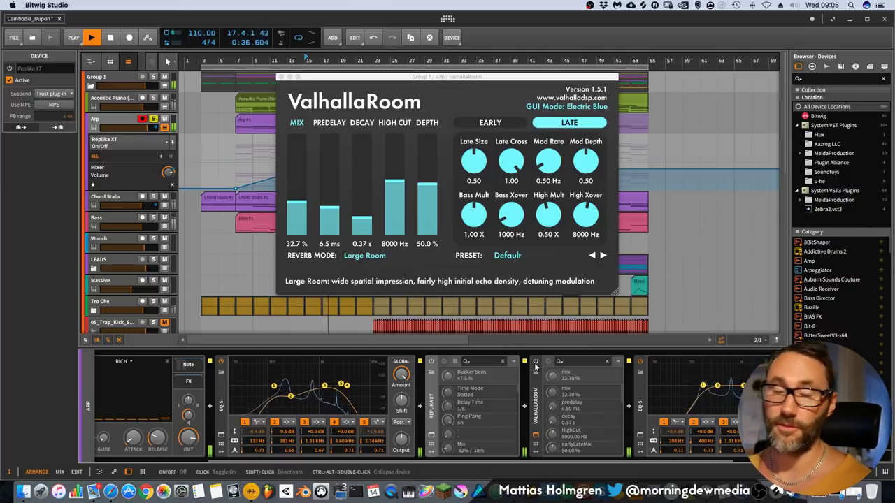
pyautogui.click(536, 363)
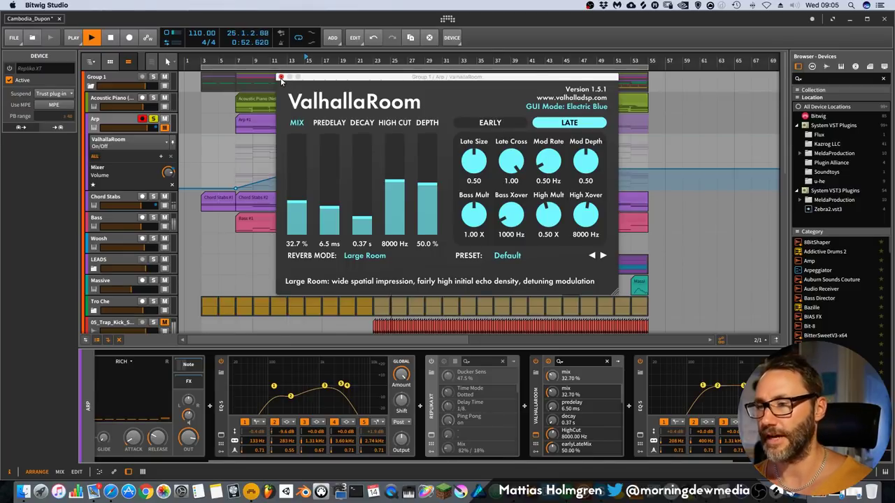
pyautogui.click(280, 78)
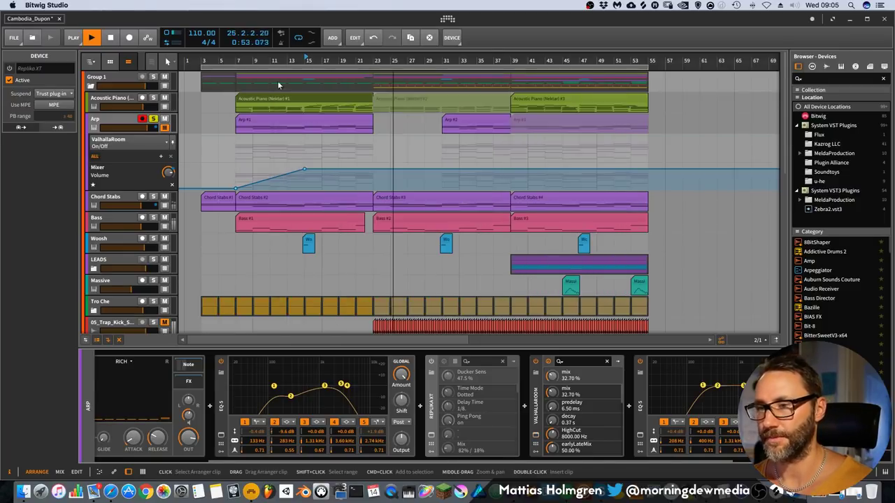
pyautogui.click(430, 361)
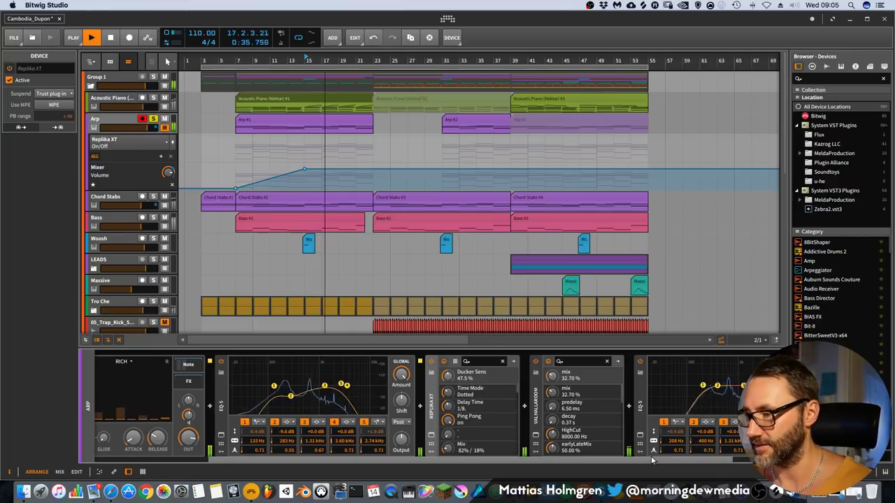
# Show the Arp's final EQ-5, collapse the track's automation lanes and turn off its solo.
pyautogui.moveTo(650, 456); pyautogui.dragTo(743, 458)
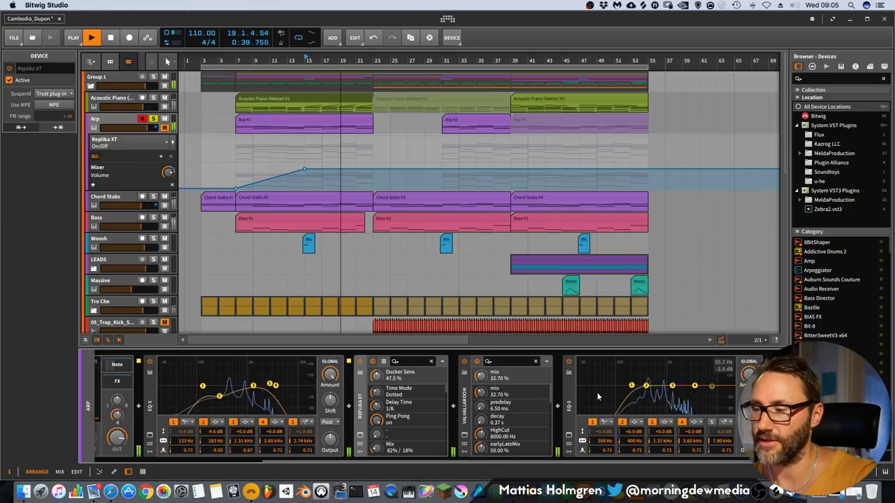
pyautogui.click(165, 129)
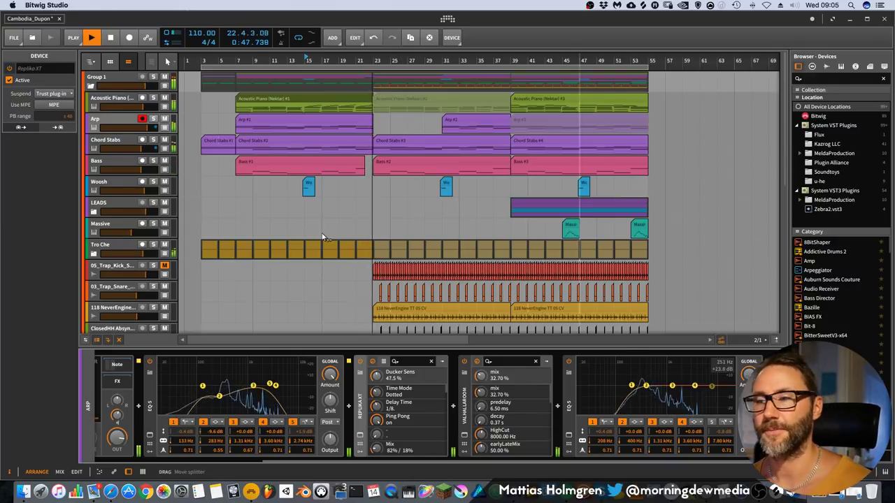
# Unfold the Tro Che group to show its two audio tracks, and play it soloed from bar 15.
pyautogui.click(117, 250)
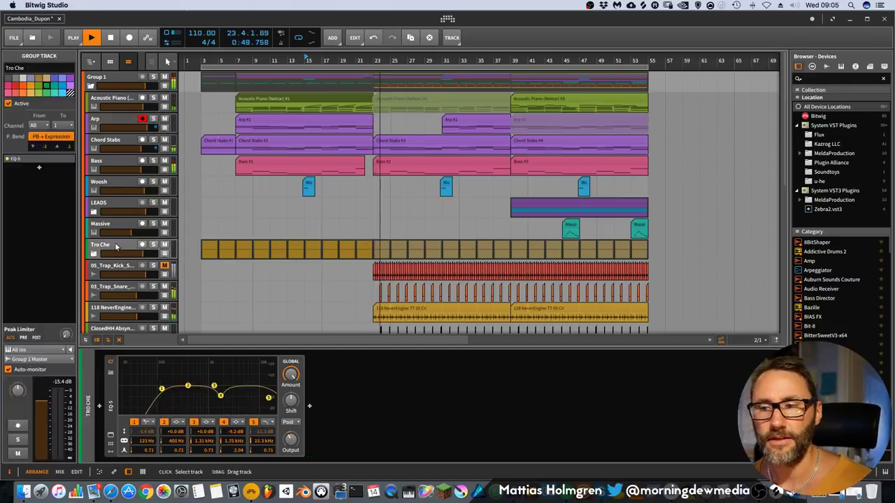
pyautogui.click(99, 255)
pyautogui.scroll(-2, 166, 212)
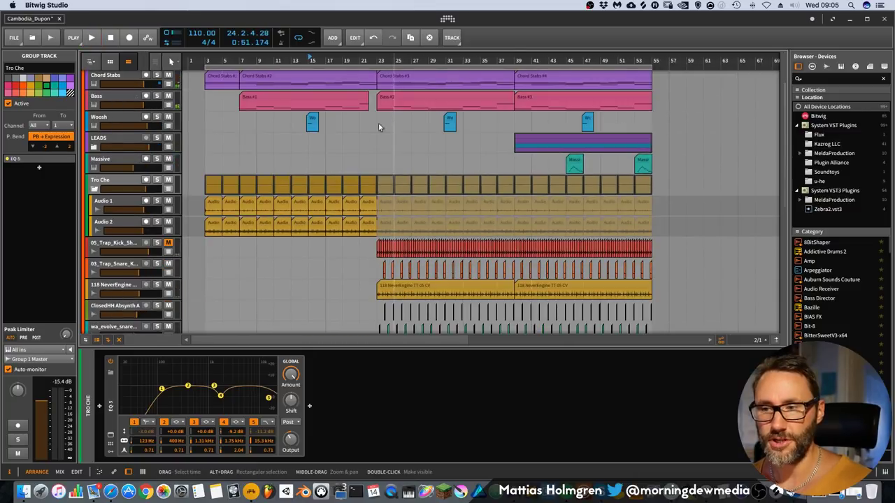
pyautogui.press('space')
pyautogui.press('space')
pyautogui.click(156, 180)
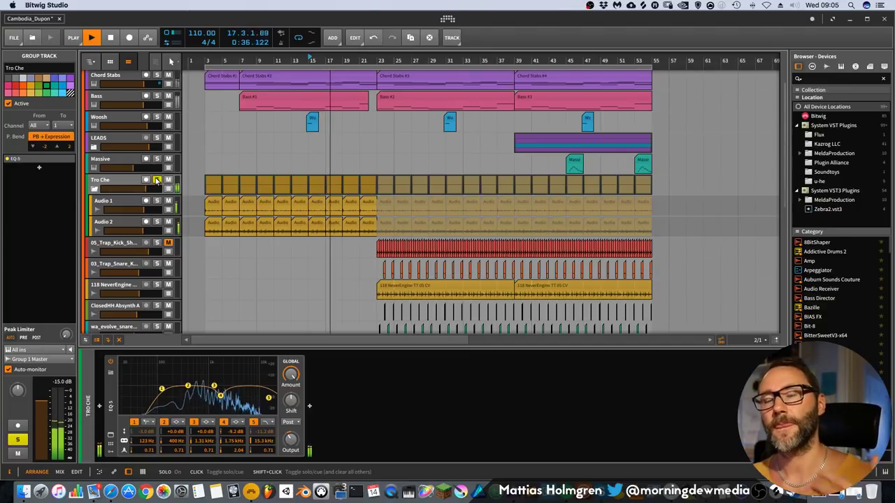
# Turn off Tro Che's solo and look through the drum, effect and vocal tracks further down the arrangement.
pyautogui.scroll(3, 263, 182)
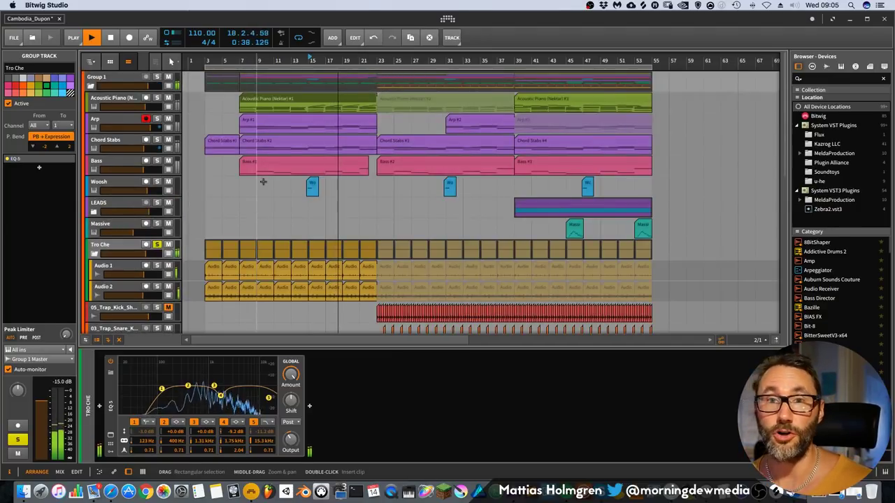
pyautogui.scroll(-3, 329, 208)
pyautogui.scroll(3, 245, 217)
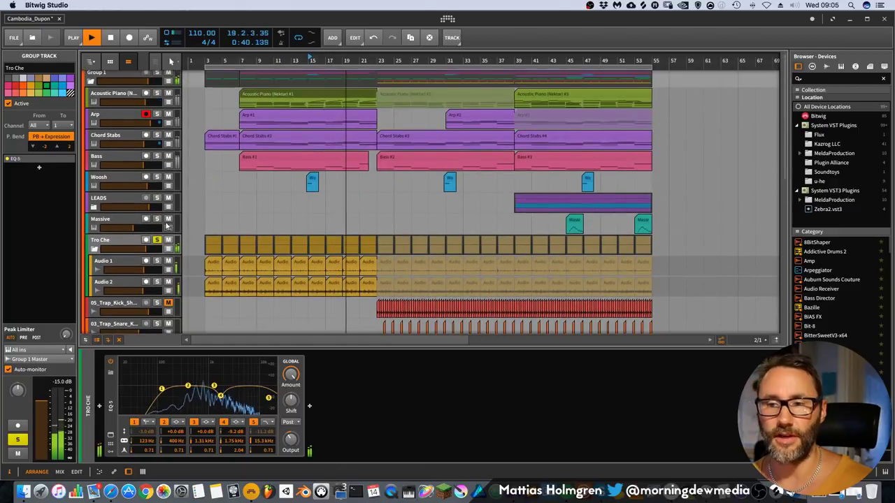
pyautogui.click(156, 240)
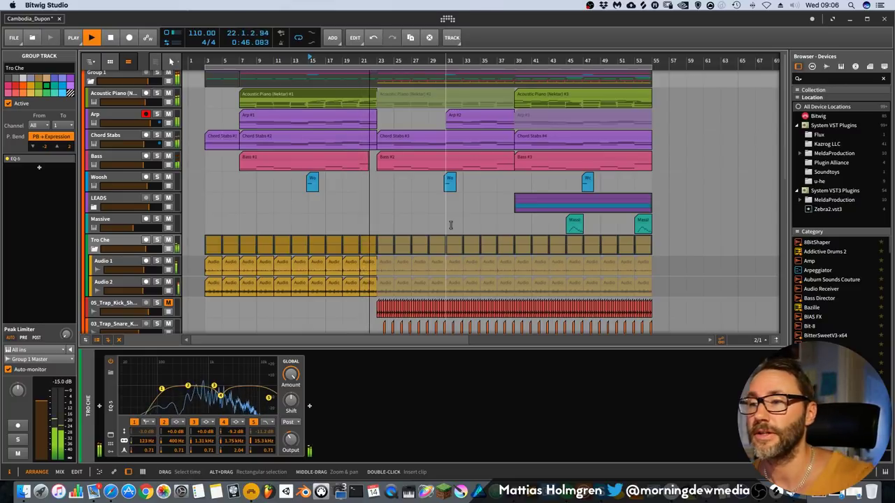
pyautogui.scroll(-6, 451, 226)
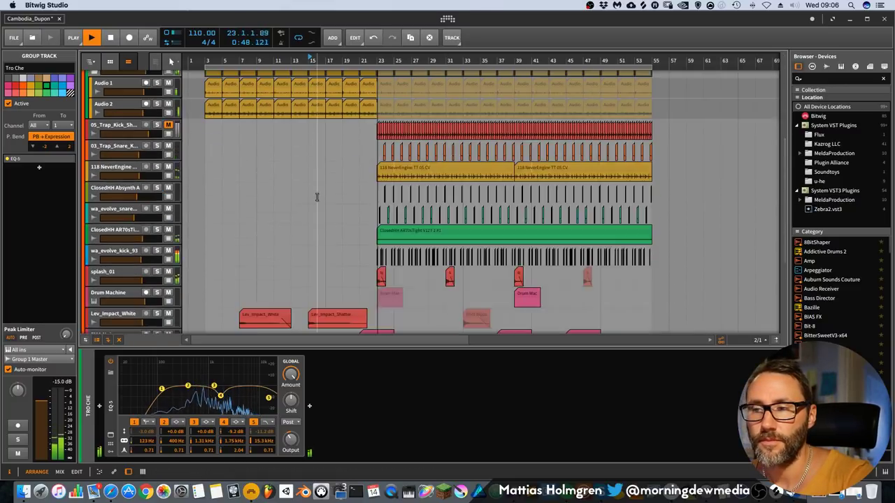
pyautogui.scroll(-5, 316, 197)
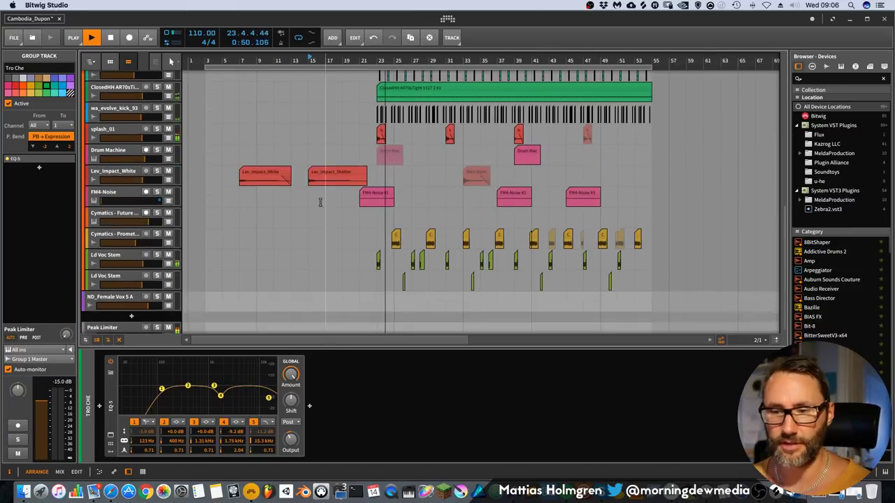
# Play the Lev_Impact_White track from bar 7 and select its Lev_Impact_White and Lev_Impact_Shatter clips to show the impacts.
pyautogui.click(109, 172)
pyautogui.click(240, 59)
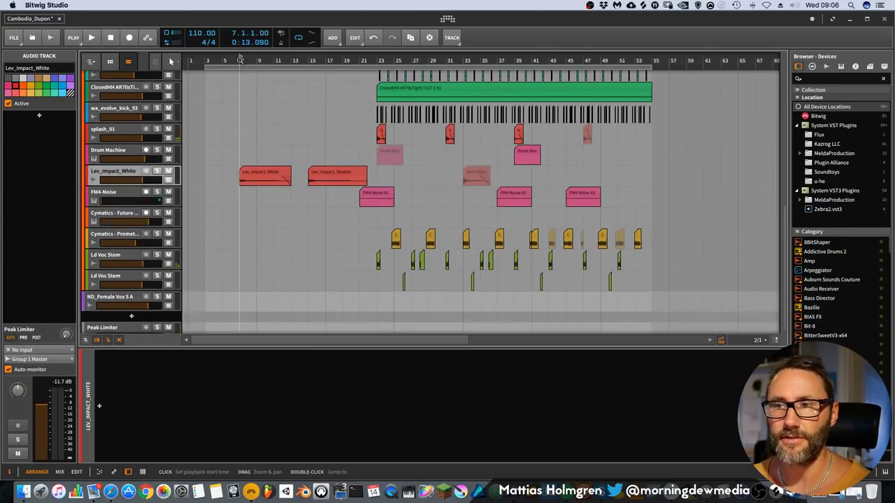
pyautogui.press('space')
pyautogui.click(266, 171)
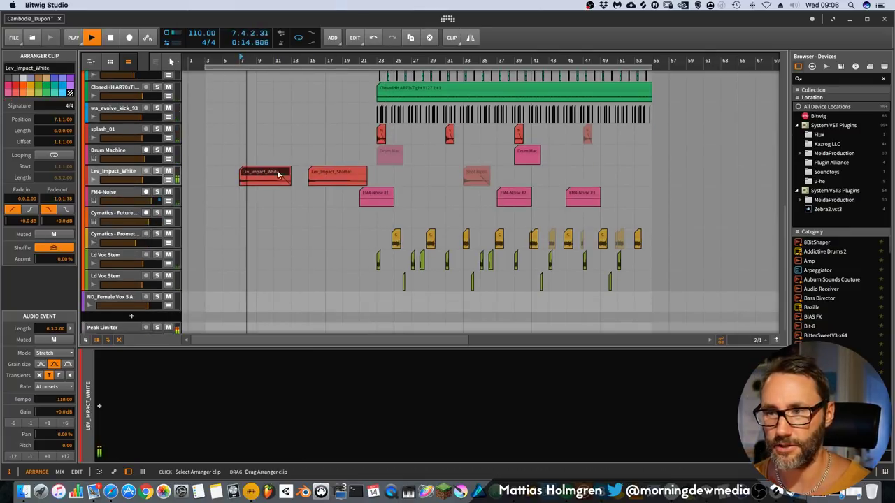
pyautogui.click(333, 173)
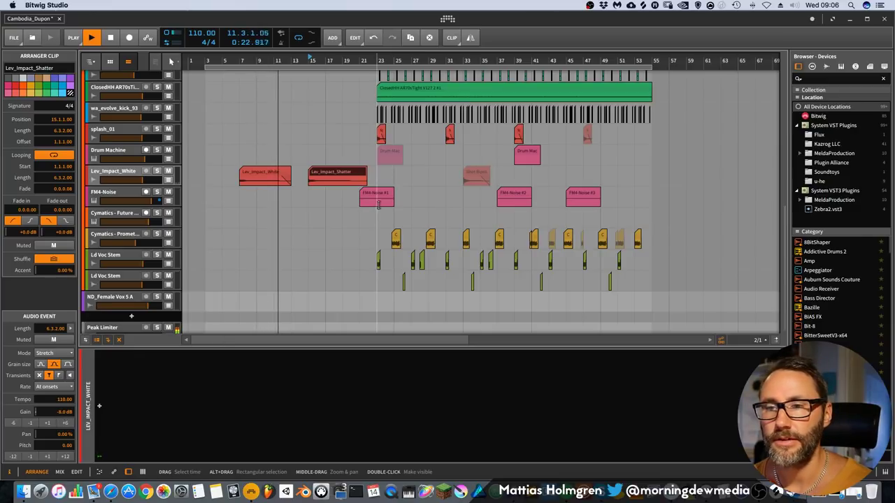
# Solo the Bass track and play it from bar 7 with only the Polysynth layer of its Instrument Layer soloed.
pyautogui.scroll(10, 261, 200)
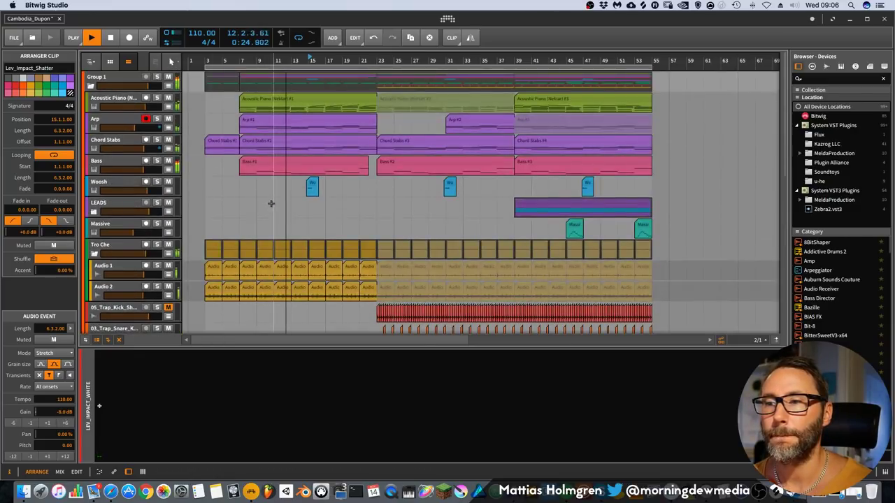
pyautogui.click(123, 161)
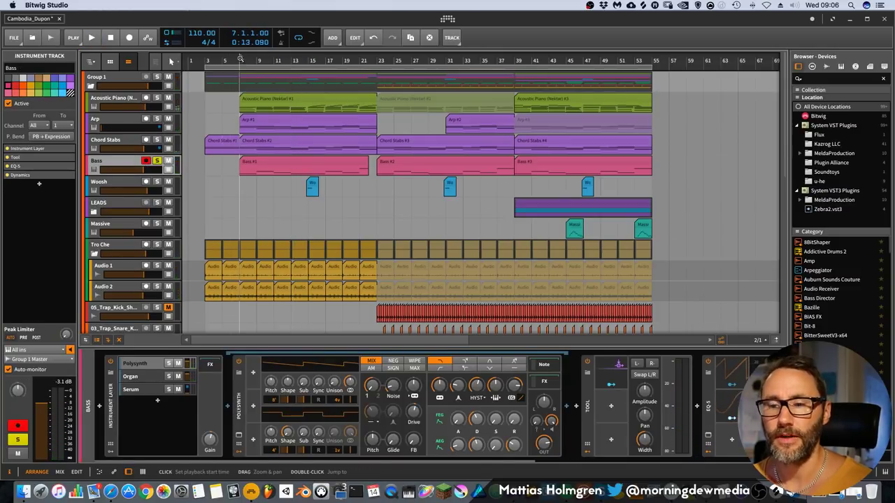
pyautogui.click(114, 404)
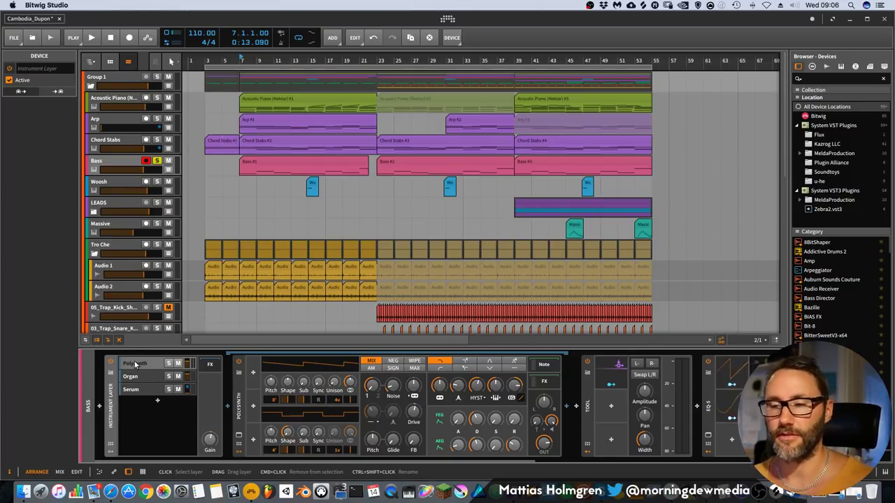
pyautogui.press('space')
pyautogui.click(169, 363)
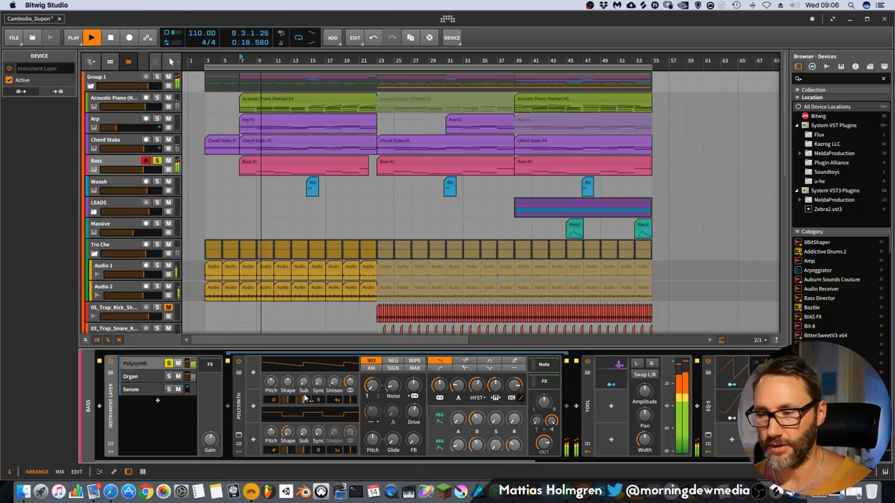
# Inspect the Polysynth's oscillator mix and select the device to show its voice settings.
pyautogui.click(372, 385)
pyautogui.moveTo(372, 388); pyautogui.dragTo(370, 399)
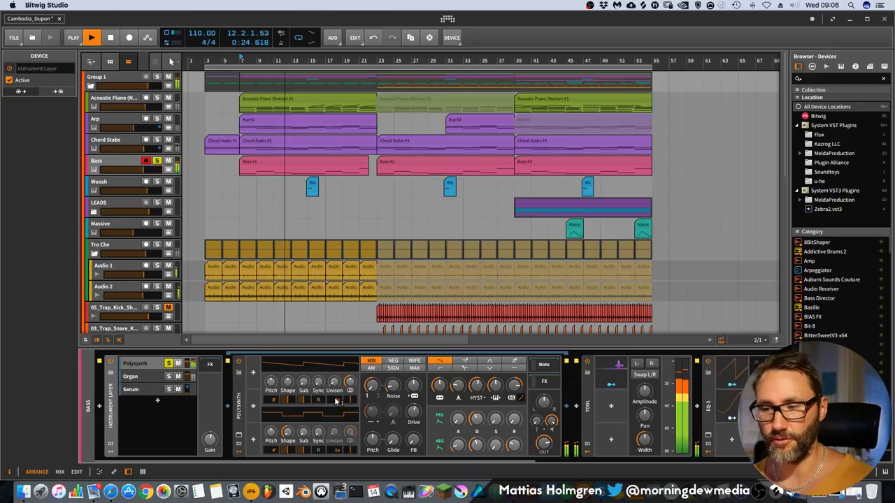
pyautogui.click(238, 410)
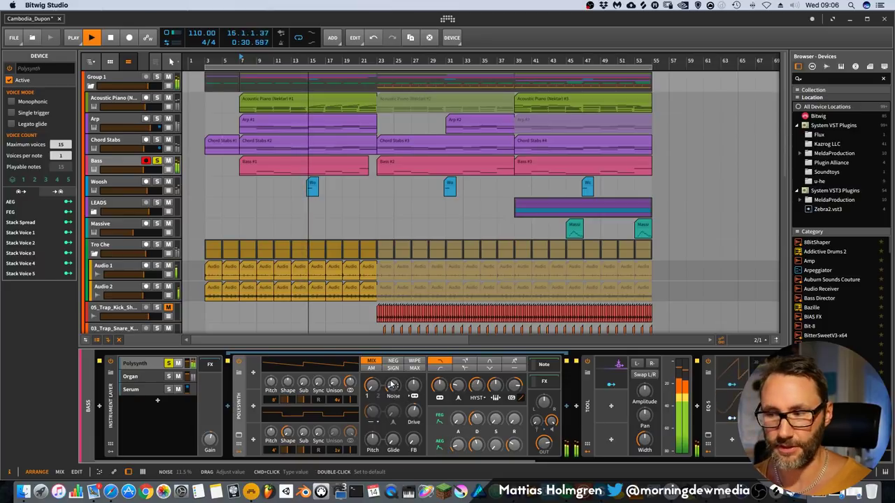
# Audition the Polysynth's 4-pole low-pass filter, restore the 2-pole type and set the filter envelope depth to about +61 st.
pyautogui.click(465, 361)
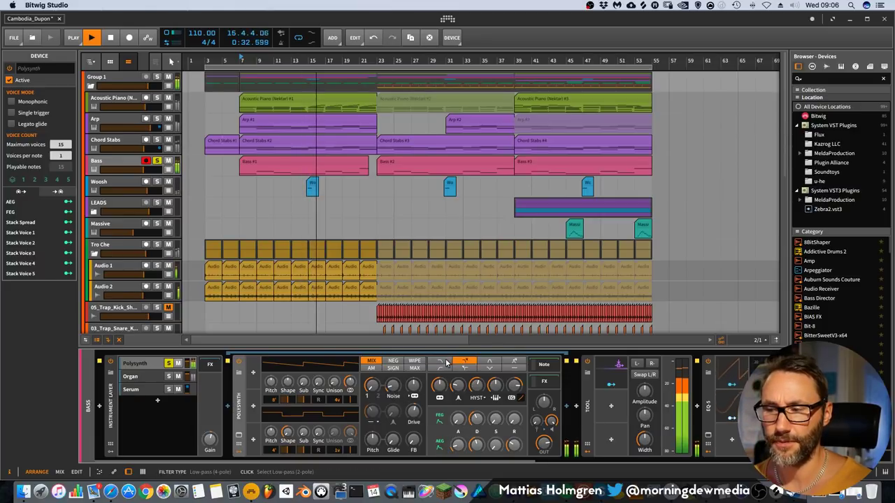
pyautogui.click(445, 361)
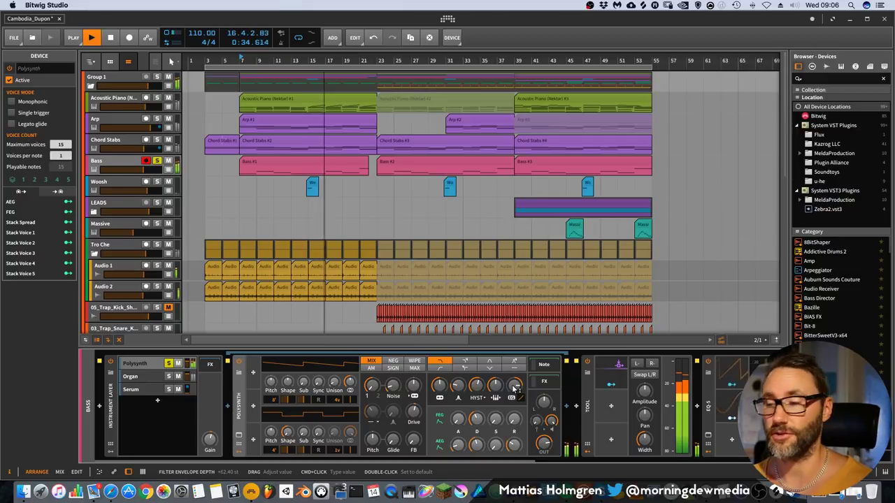
pyautogui.moveTo(515, 387); pyautogui.dragTo(515, 383)
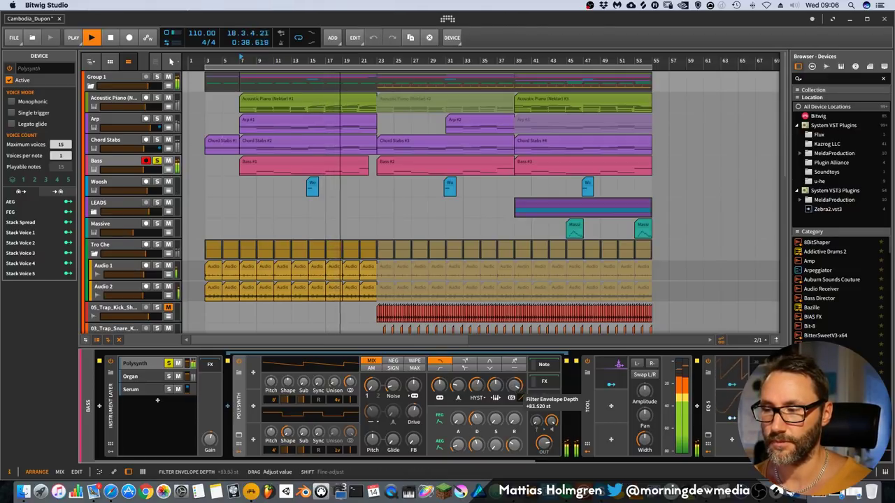
pyautogui.moveTo(515, 384); pyautogui.dragTo(517, 396)
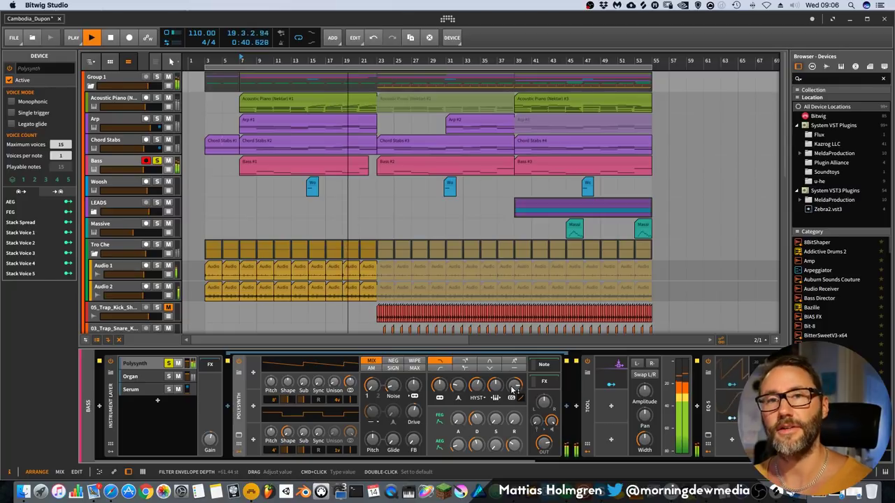
# Inspect the Audio Sidechain modulator on the Bass track's Tool device, close its details and bypass Tool.
pyautogui.moveTo(504, 461); pyautogui.dragTo(714, 461)
pyautogui.click(257, 407)
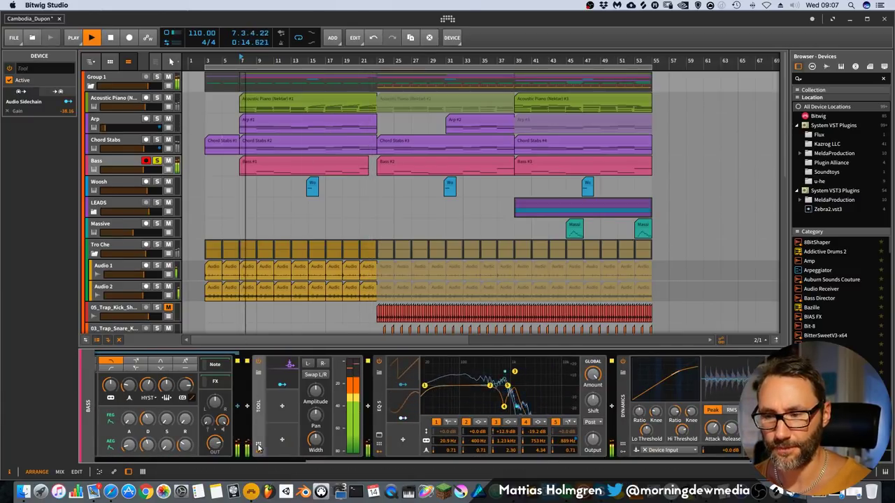
pyautogui.click(289, 364)
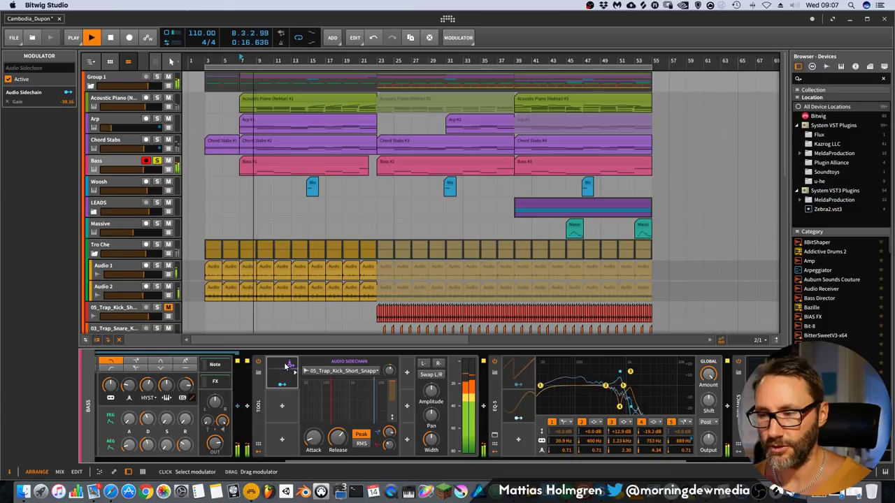
pyautogui.click(289, 364)
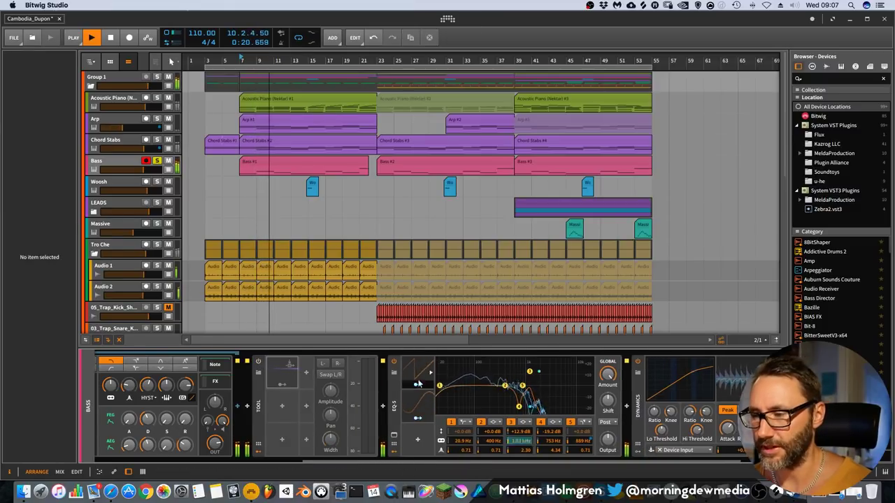
# Stop playback and deactivate the Classic LFO 1 and Classic LFO 2 modulators on the Bass track's EQ-5.
pyautogui.click(391, 419)
pyautogui.hscroll(3, 364, 461)
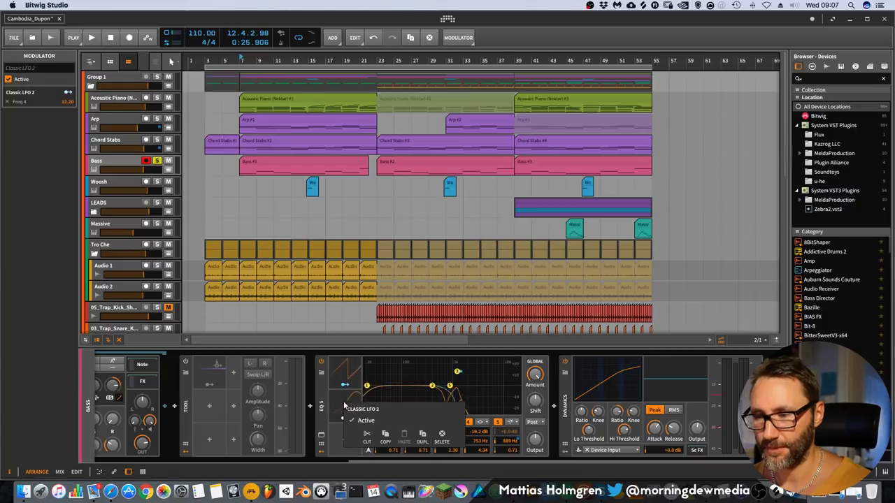
pyautogui.rightClick(350, 373)
pyautogui.click(328, 372)
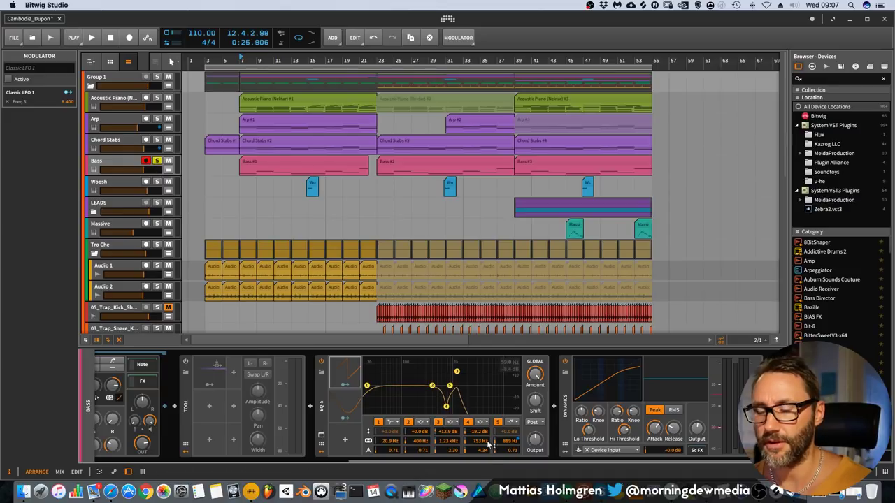
# Play the Bass and compare its sound with EQ-5 bypassed and re-enabled, pointing out band 3's settings.
pyautogui.press('space')
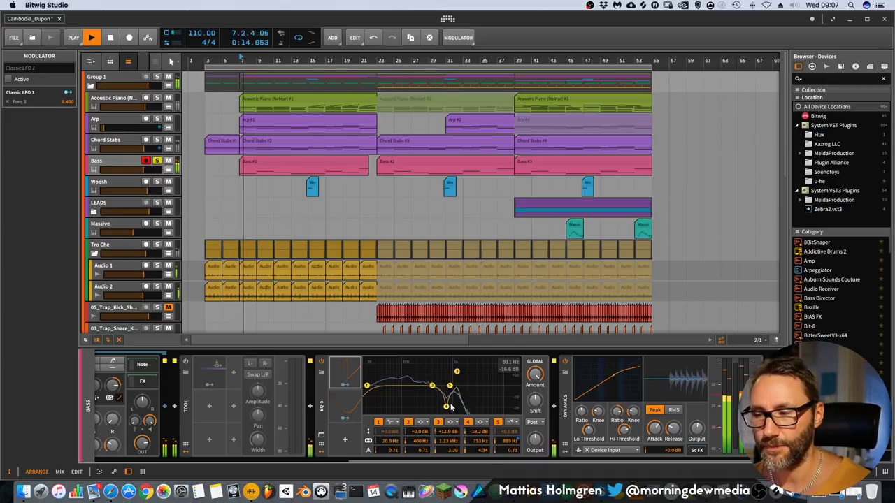
pyautogui.click(322, 362)
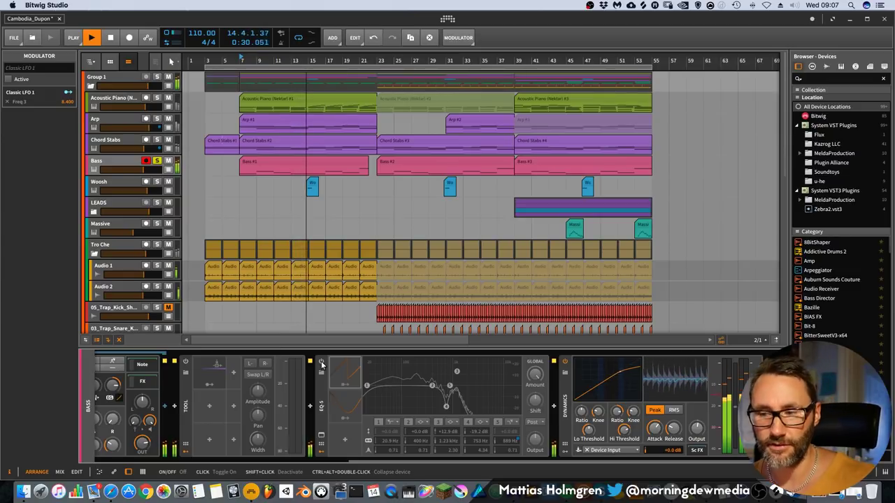
pyautogui.click(321, 363)
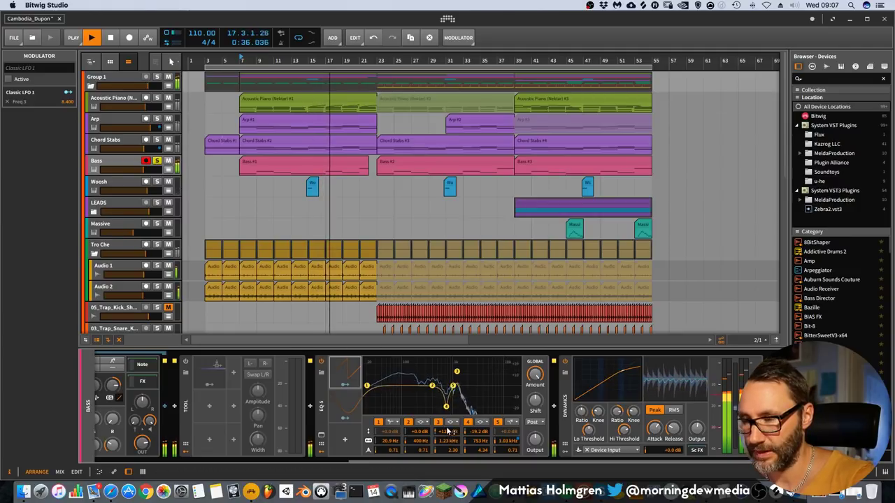
pyautogui.click(448, 432)
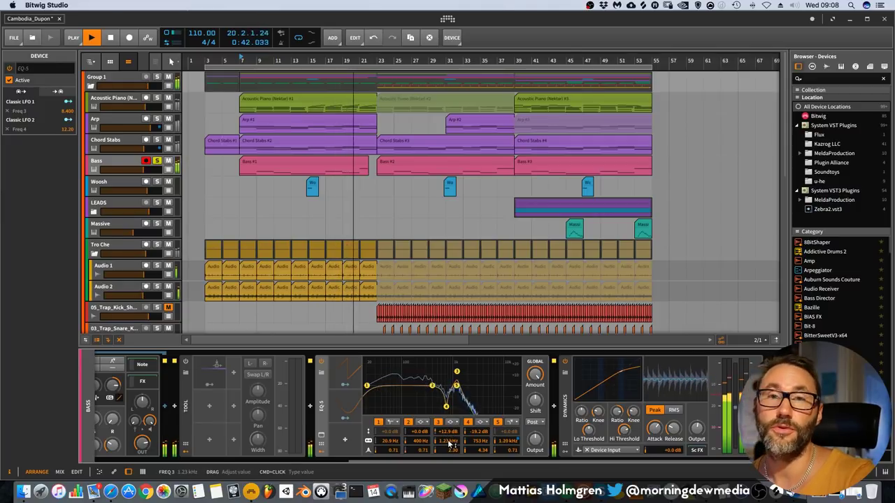
# Reactivate the Classic LFO 1 and Classic LFO 2 modulators on EQ-5.
pyautogui.click(339, 372)
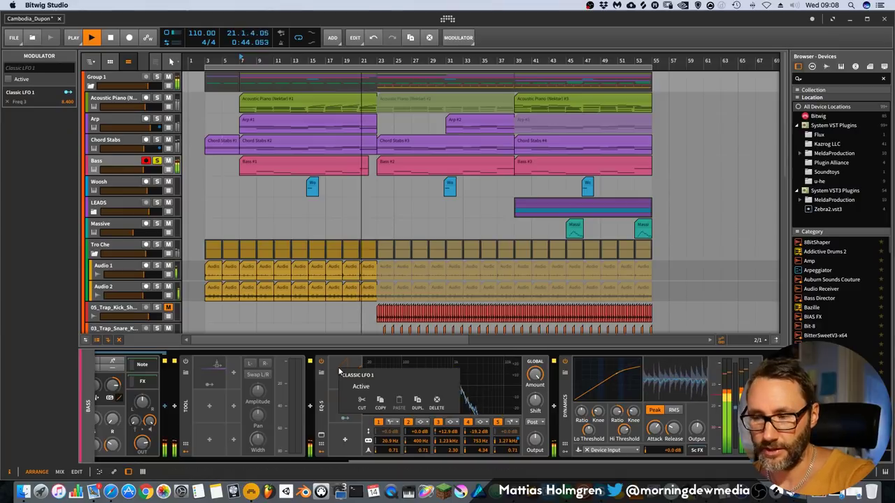
pyautogui.click(348, 374)
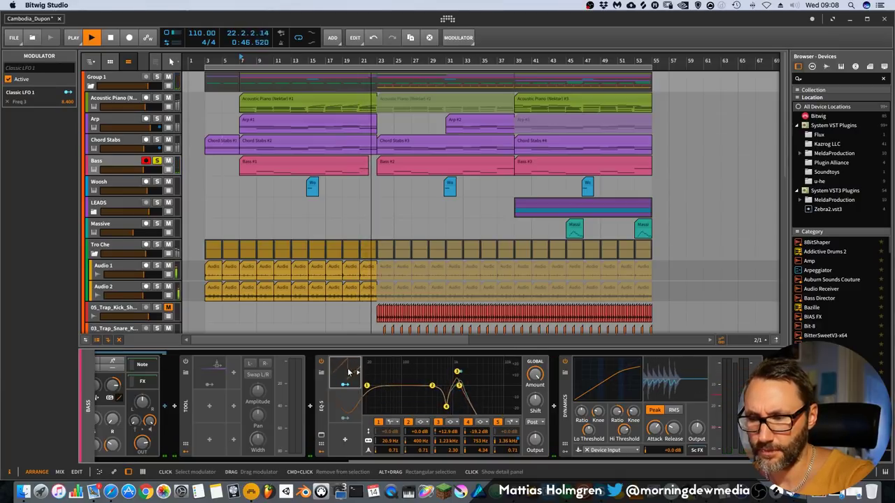
pyautogui.click(352, 411)
pyautogui.click(366, 423)
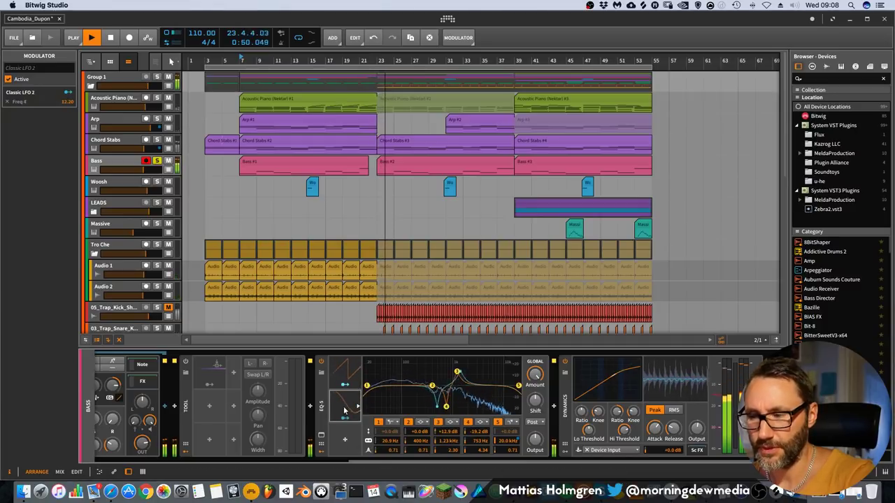
# Examine the mappings of both Classic LFOs to the EQ-5 band frequencies, along with their waveforms and rates.
pyautogui.click(344, 418)
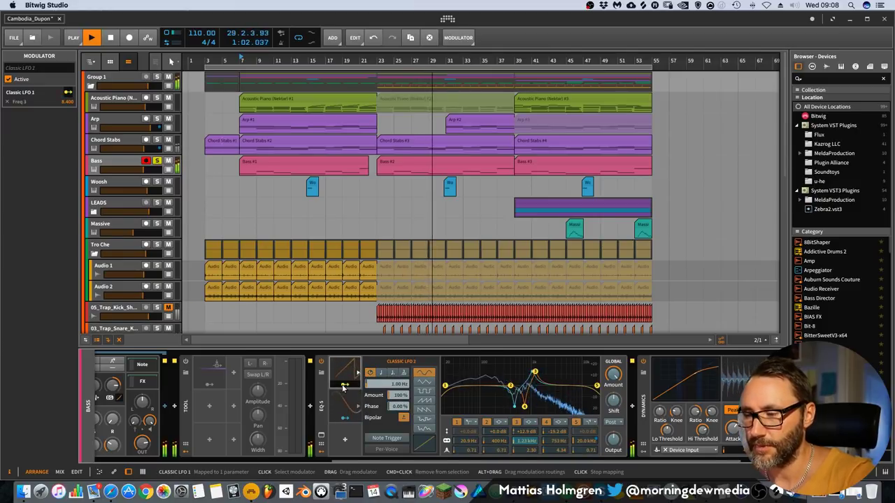
pyautogui.click(343, 388)
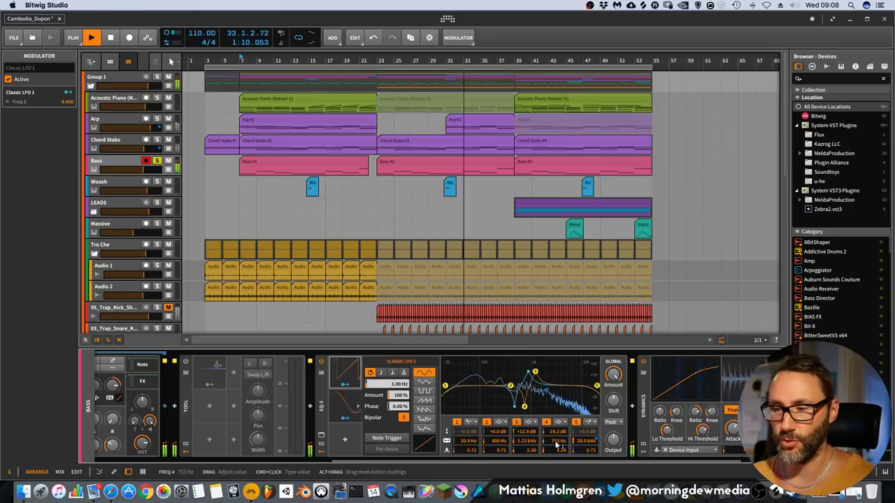
pyautogui.click(423, 400)
pyautogui.moveTo(399, 384); pyautogui.dragTo(400, 377)
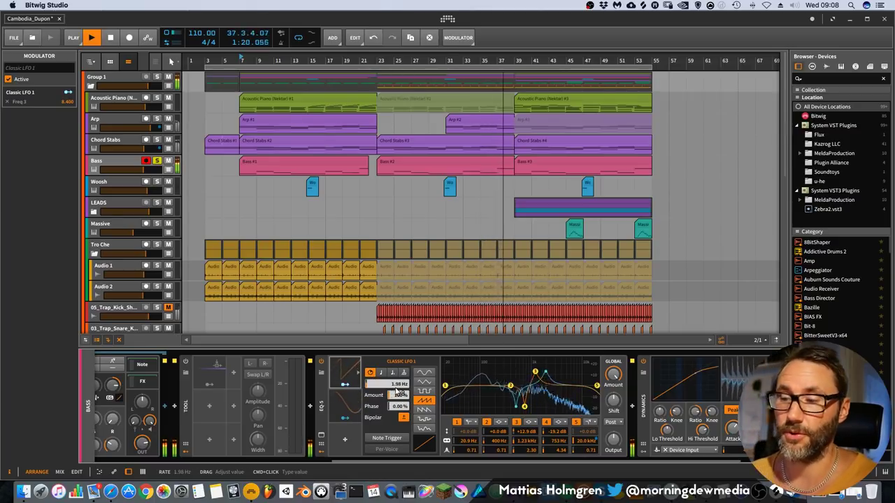
pyautogui.scroll(-1, 402, 388)
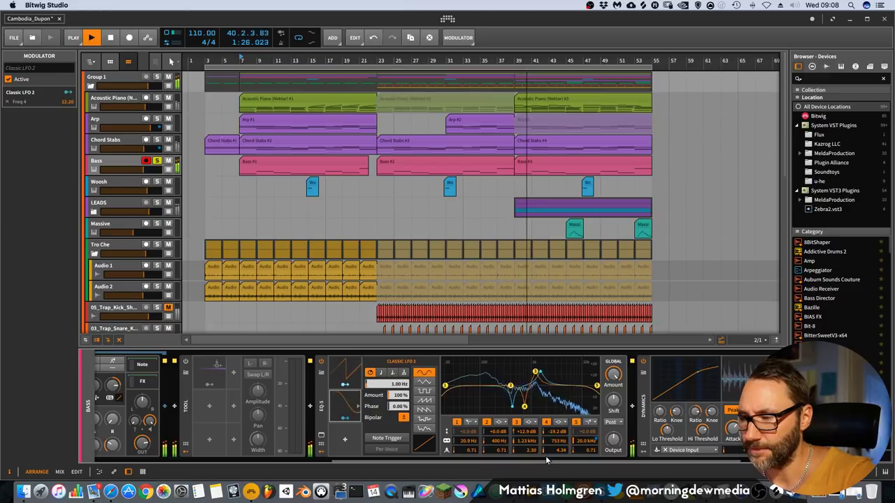
# Switch the solo from the Polysynth layer to the Organ layer, show its Organ device and re-enable the Tool device.
pyautogui.moveTo(552, 458); pyautogui.dragTo(566, 457)
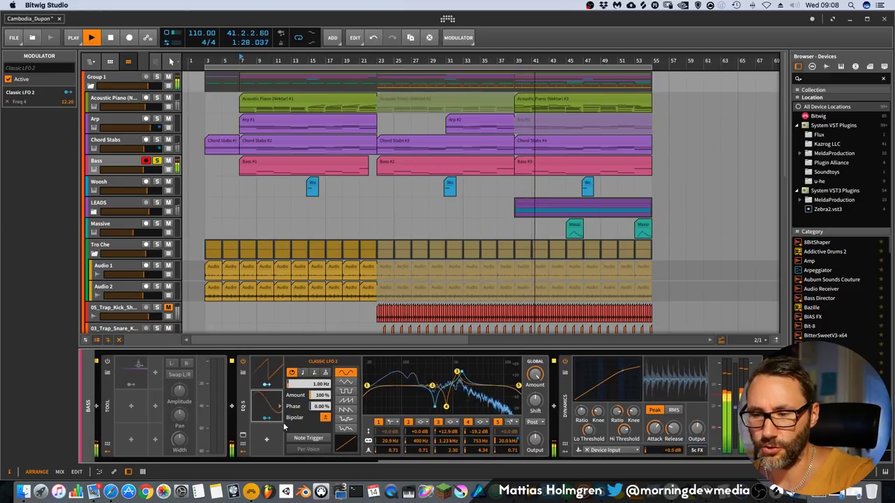
pyautogui.hscroll(-2, 543, 460)
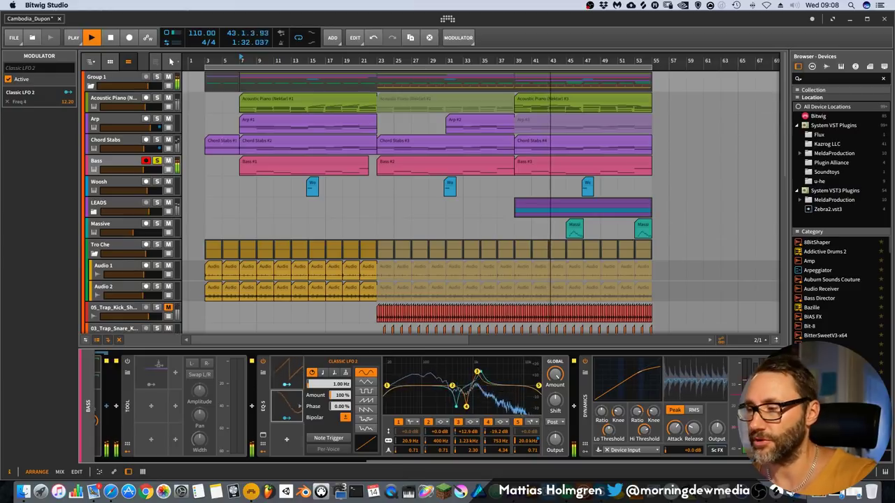
pyautogui.moveTo(670, 460); pyautogui.dragTo(392, 461)
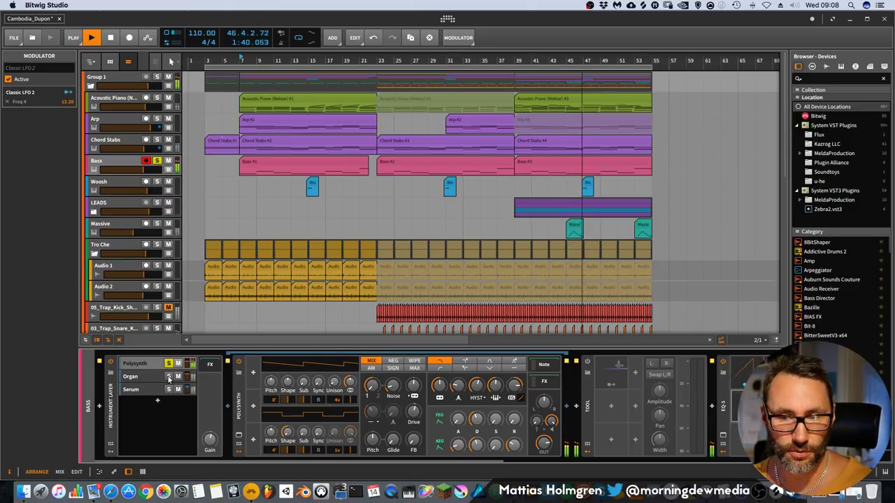
pyautogui.click(169, 376)
pyautogui.click(142, 379)
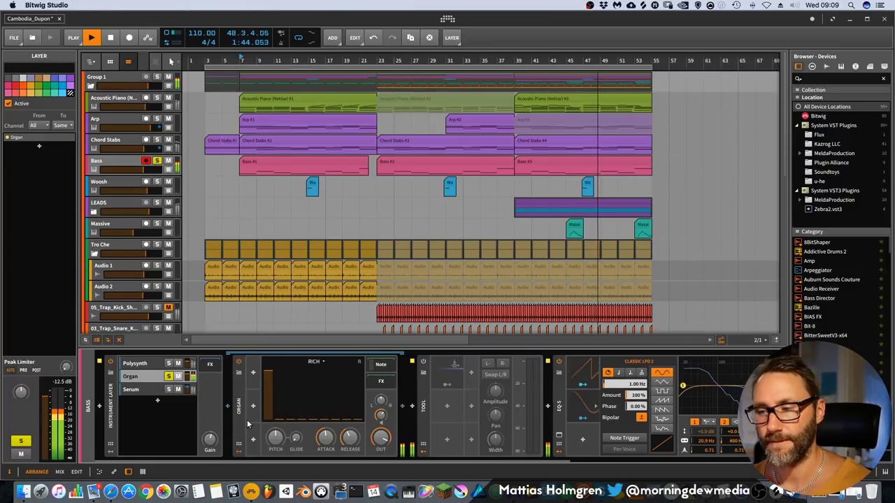
pyautogui.click(423, 363)
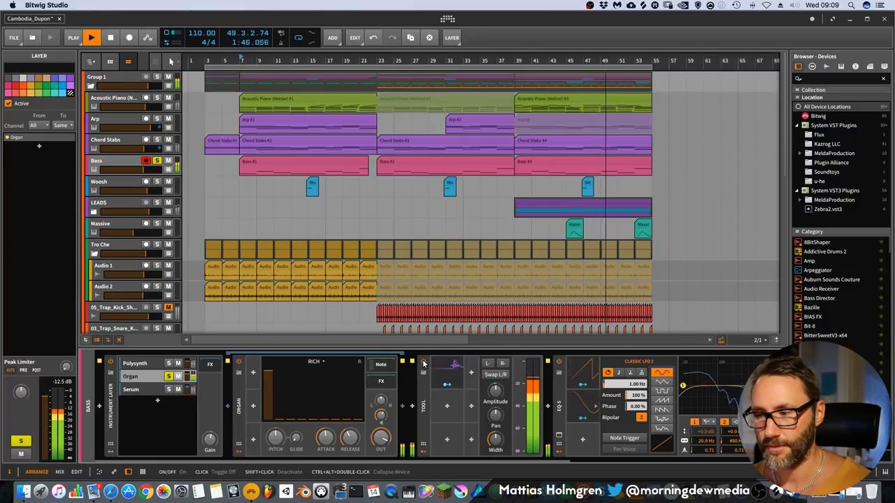
pyautogui.click(131, 389)
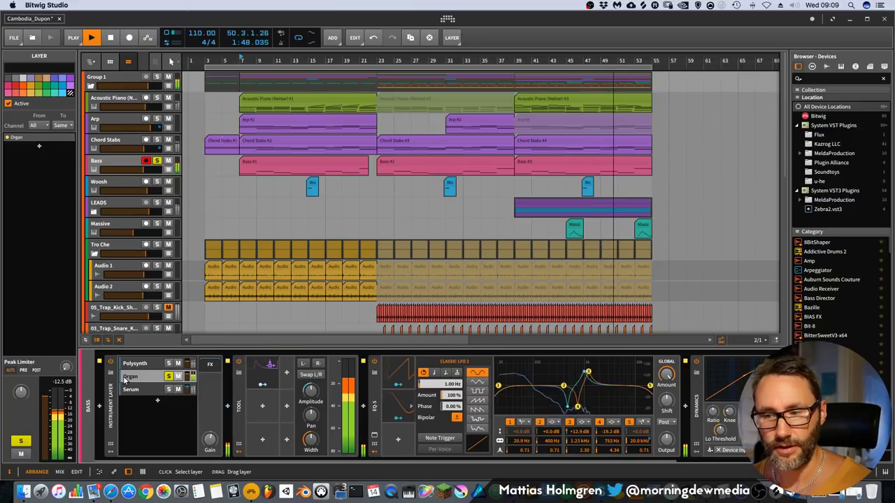
# Play the soloed Organ layer and examine its note-chain Arpeggiator, along with the Bass track's Tool, EQ-5 and Dynamics devices.
pyautogui.click(129, 378)
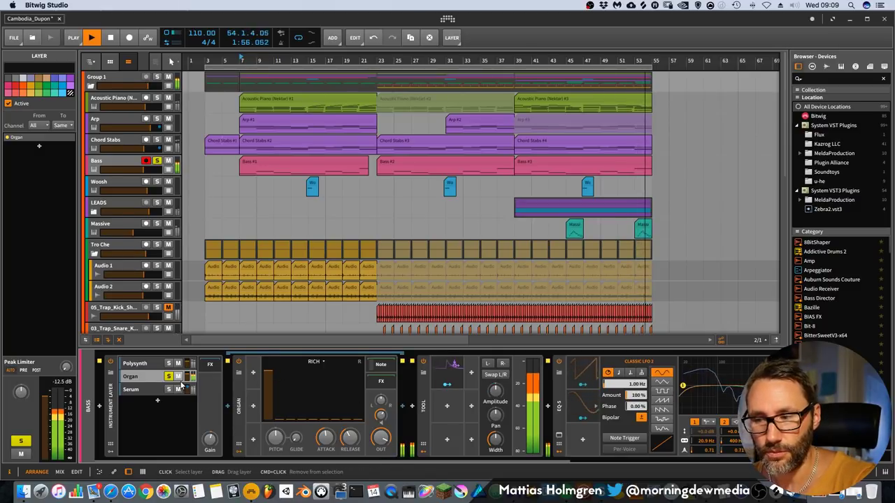
pyautogui.click(379, 364)
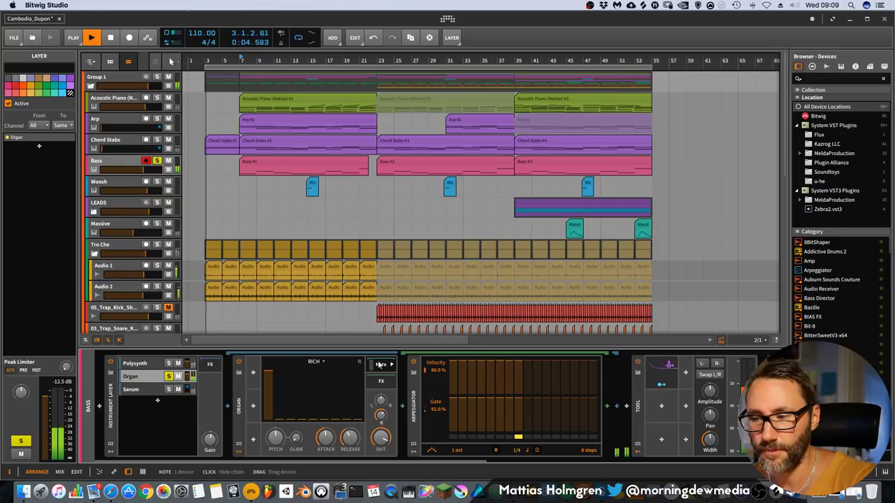
pyautogui.press('space')
pyautogui.press('space')
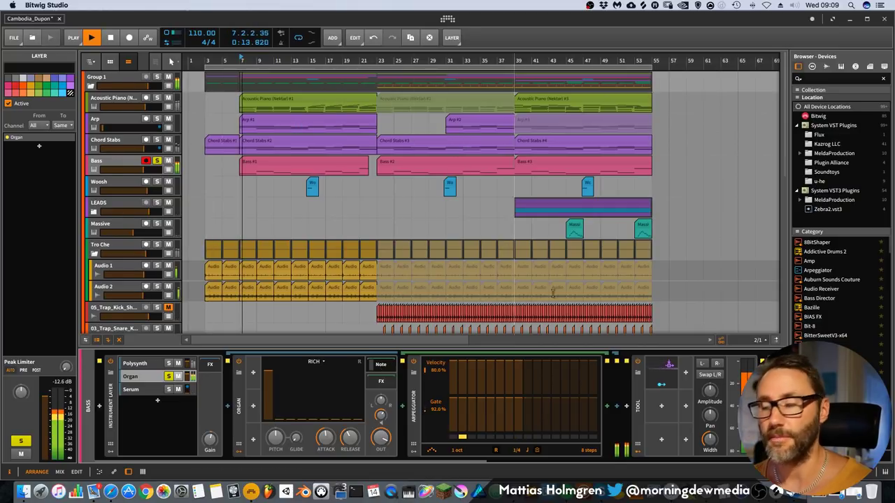
pyautogui.hscroll(6, 503, 436)
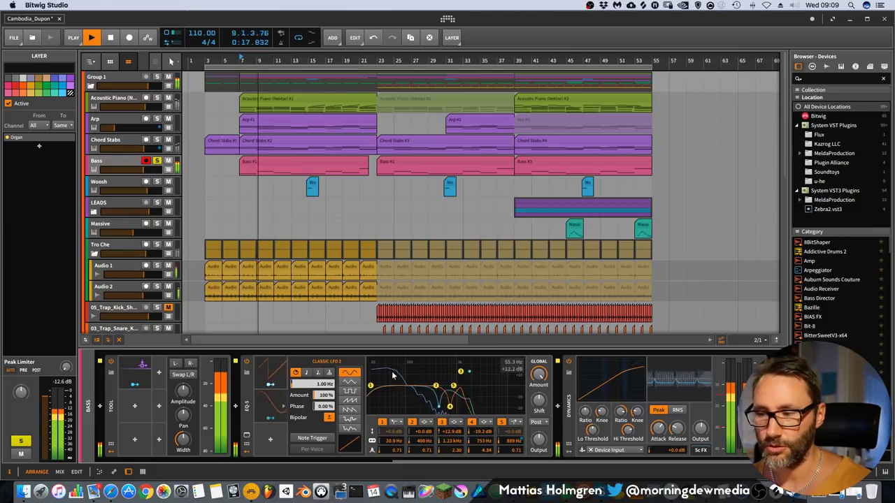
pyautogui.moveTo(469, 458); pyautogui.dragTo(168, 492)
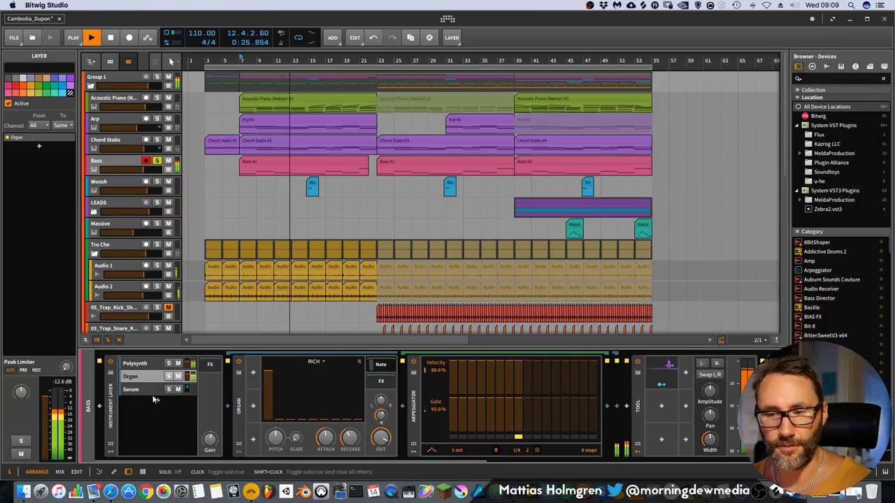
# Switch the solo to the Serum layer and show all automation lanes of the Bass track, with playback starting from bar 23.
pyautogui.click(154, 390)
pyautogui.click(169, 390)
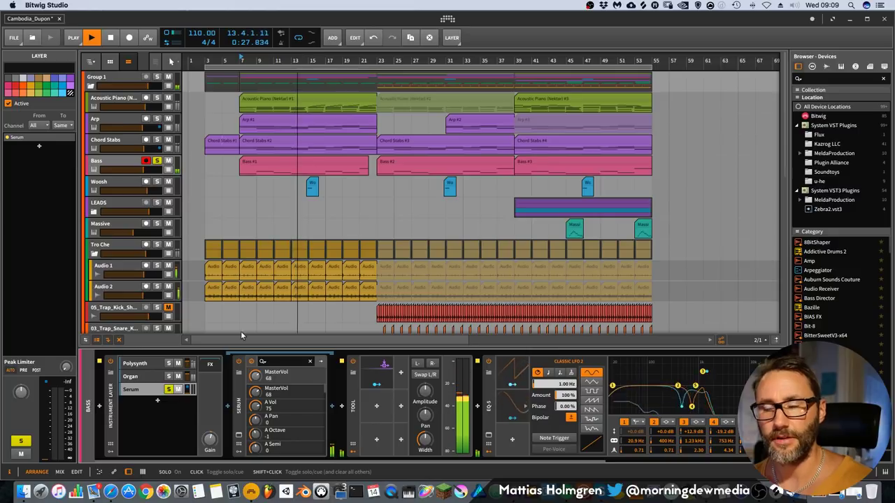
pyautogui.click(378, 61)
pyautogui.click(169, 170)
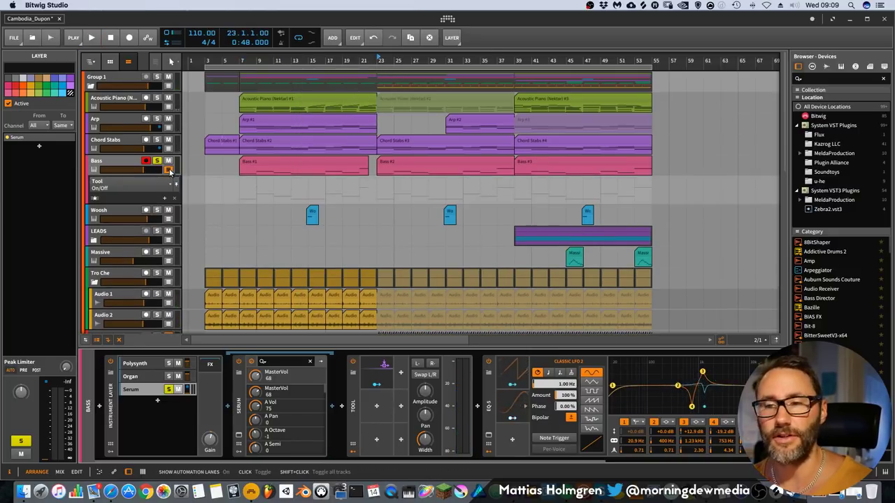
pyautogui.click(94, 199)
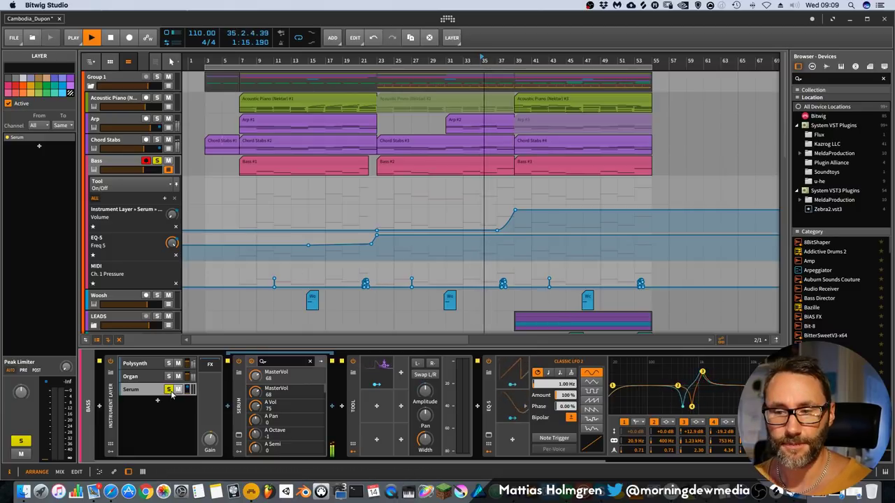
# Add the Polysynth and Organ layers to the solo and compare the Bass with and without the Serum layer.
pyautogui.click(169, 364)
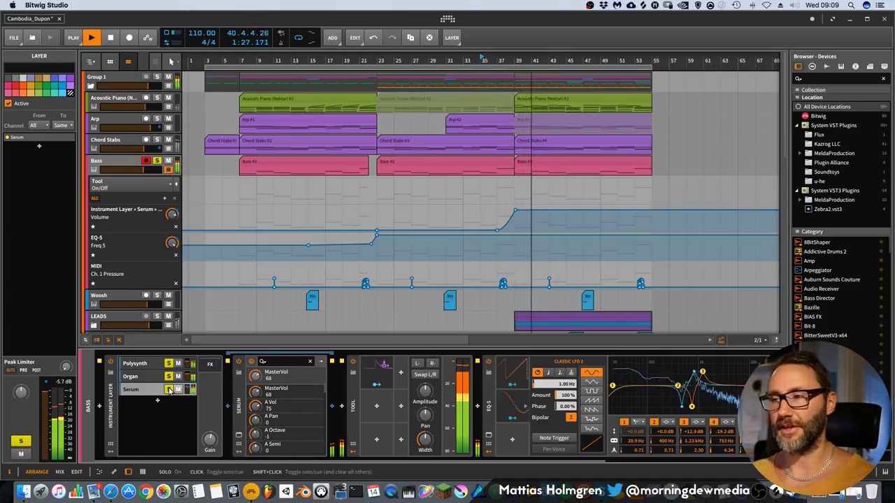
pyautogui.click(168, 389)
pyautogui.click(169, 389)
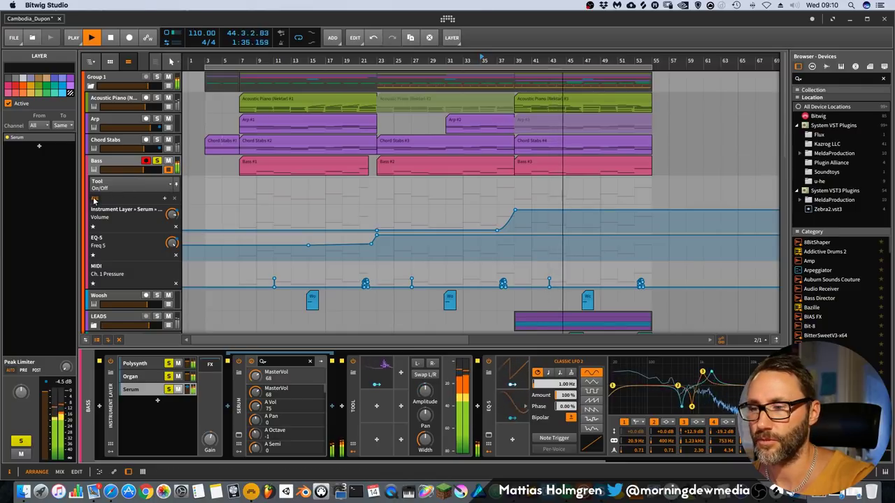
# Remove the Bass track's Ch. 1 Pressure automation lane, hide the remaining lanes and clear the layer and track solos.
pyautogui.click(175, 285)
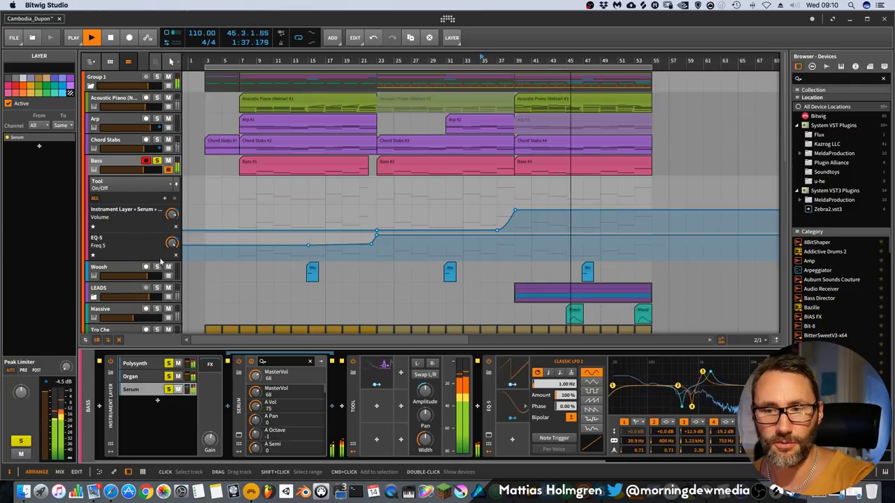
pyautogui.click(95, 200)
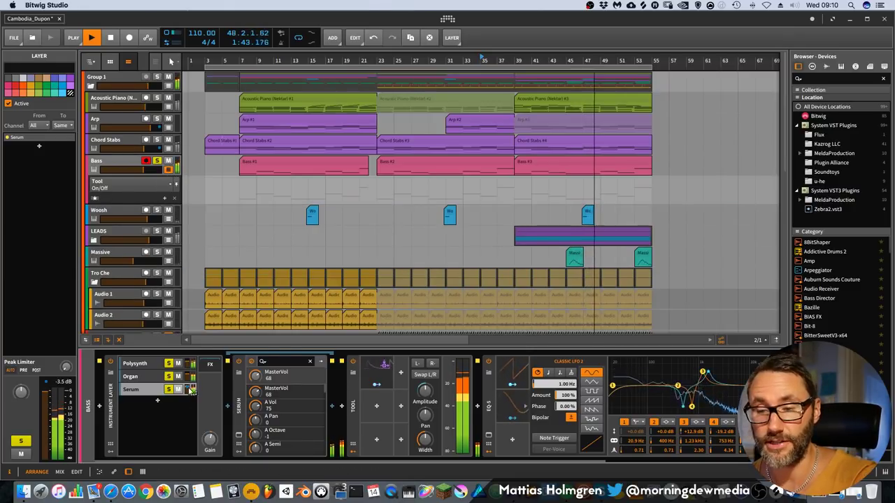
pyautogui.click(132, 377)
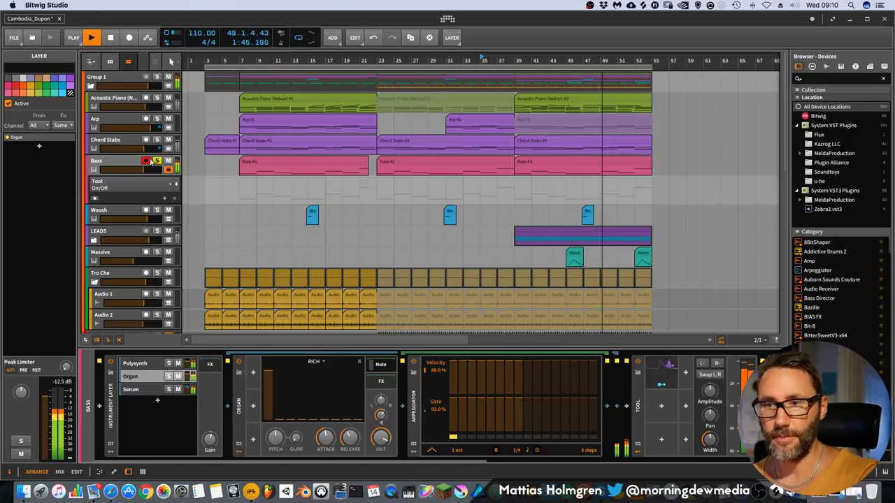
pyautogui.click(168, 169)
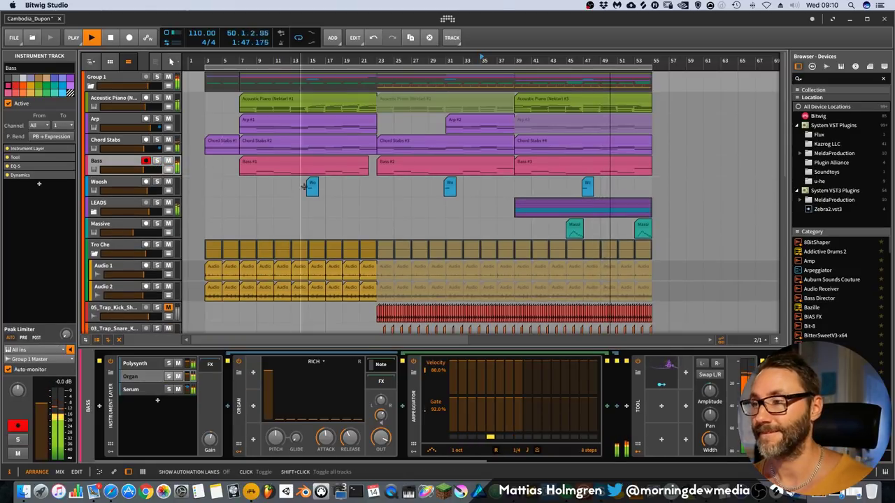
# Stop playback, expand the LEADS group and set the playback start to bar 39, where the lead clips begin.
pyautogui.moveTo(536, 61); pyautogui.dragTo(549, 61)
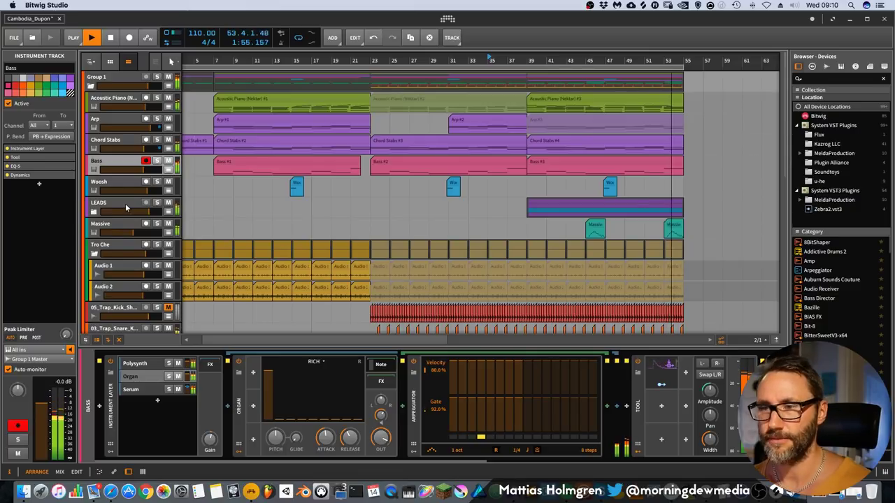
pyautogui.press('space')
pyautogui.click(126, 225)
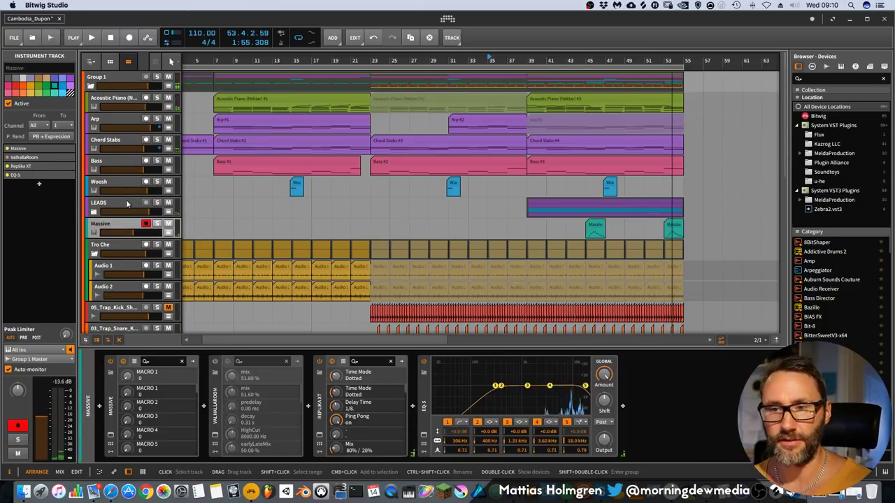
pyautogui.click(106, 216)
pyautogui.click(94, 212)
pyautogui.moveTo(531, 58); pyautogui.dragTo(335, 83)
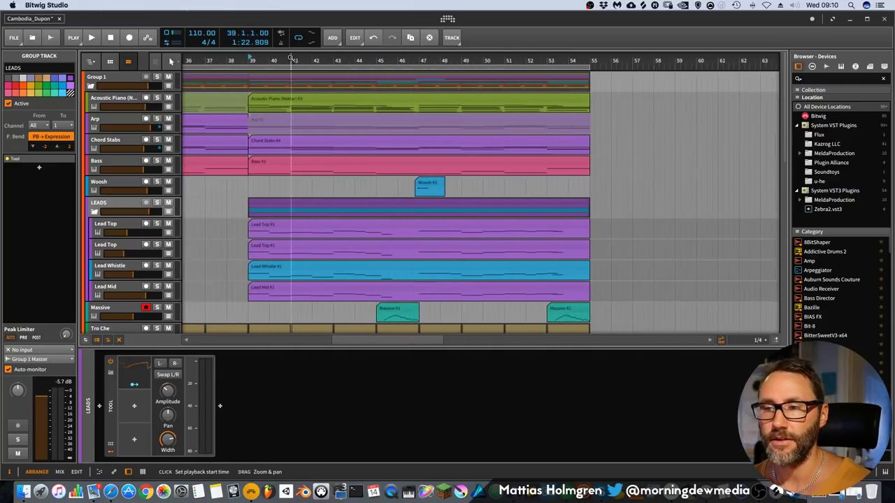
# Solo and play the upper Lead Top track, compare it with Note Pitch Shifter off and on, and select its Polysynth.
pyautogui.click(114, 226)
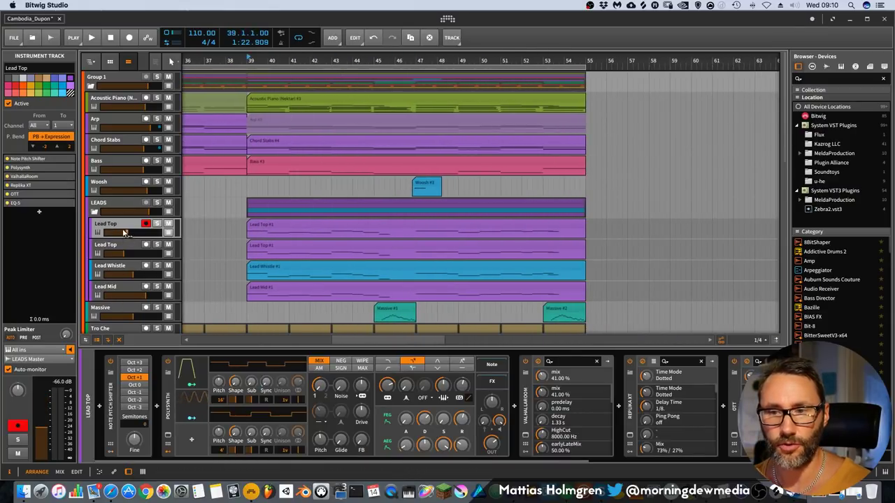
pyautogui.press('space')
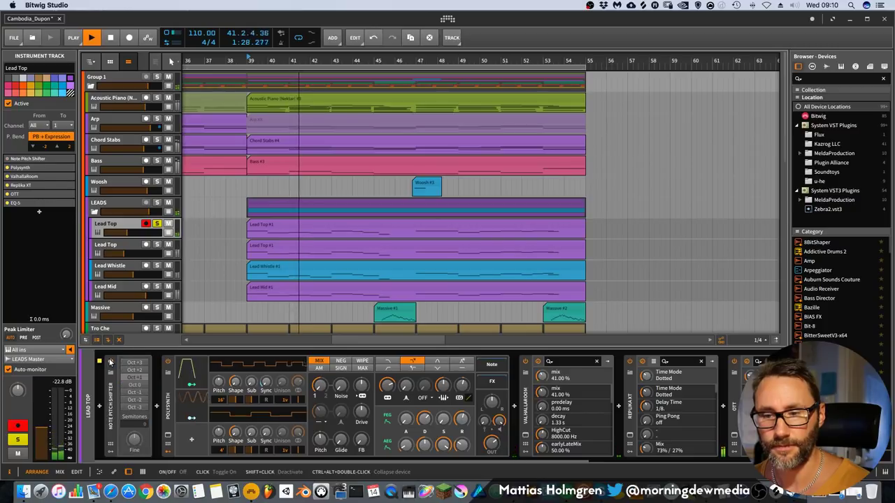
pyautogui.click(168, 402)
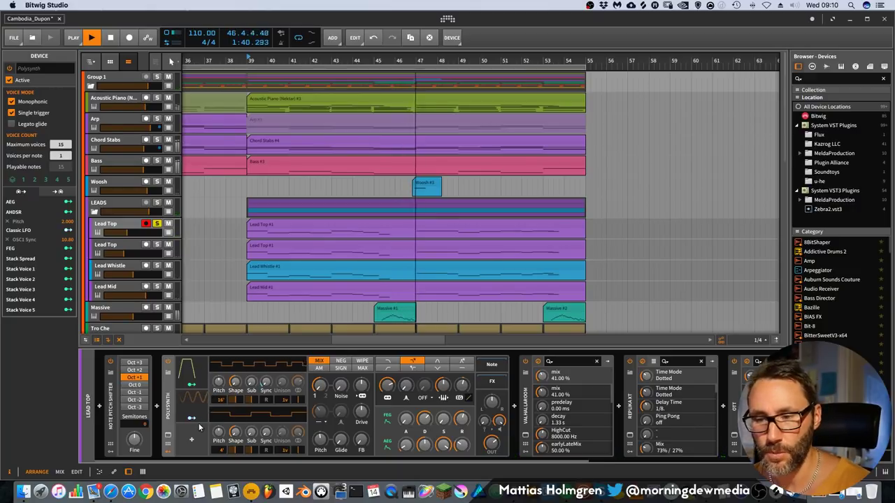
# Examine the settings of the Polysynth's Classic LFO and its mapping to oscillator 1 sync.
pyautogui.click(194, 372)
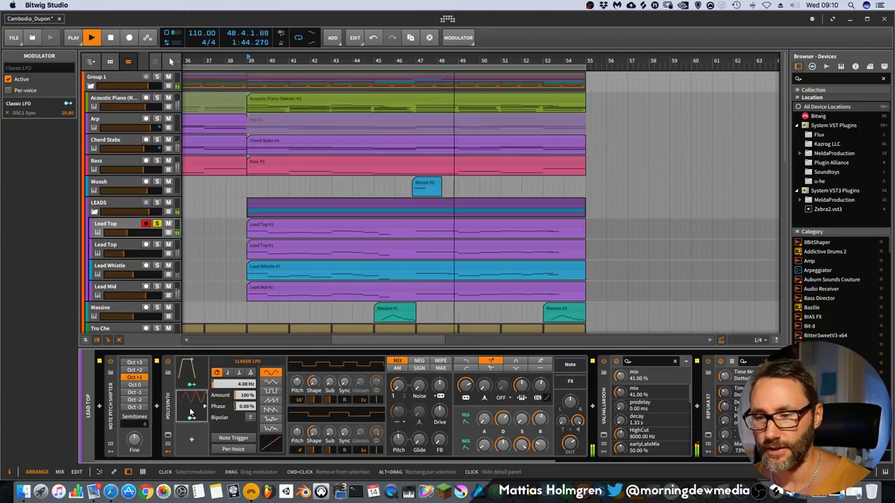
pyautogui.click(190, 391)
pyautogui.click(193, 420)
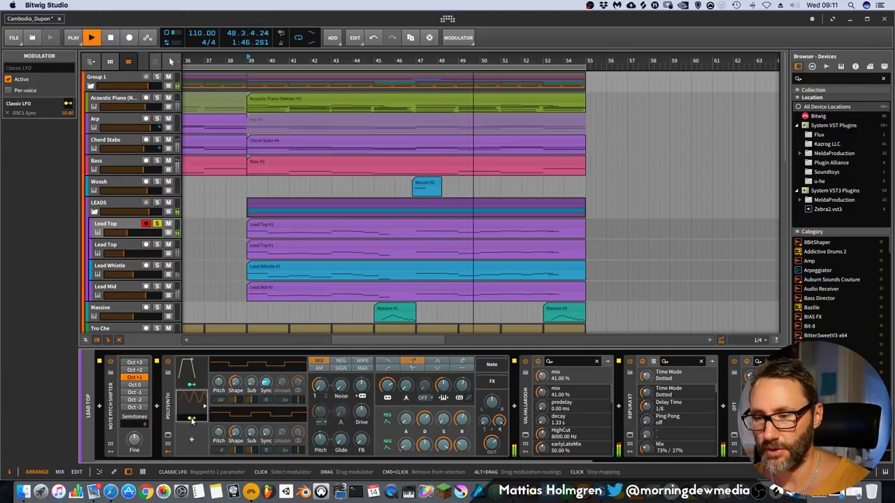
# Examine the AHDSR envelope that modulates the Polysynth's pitch while the Classic LFO is deactivated, and reactivate the LFO.
pyautogui.click(195, 381)
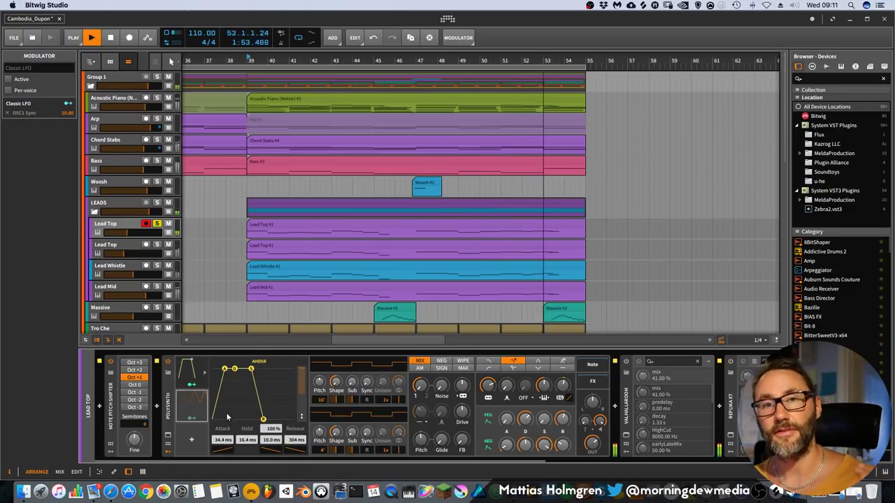
pyautogui.click(187, 374)
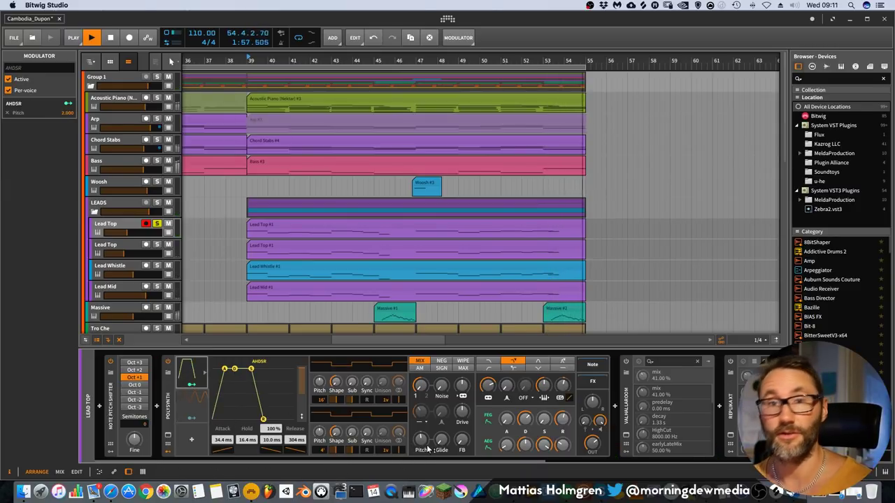
pyautogui.press('space')
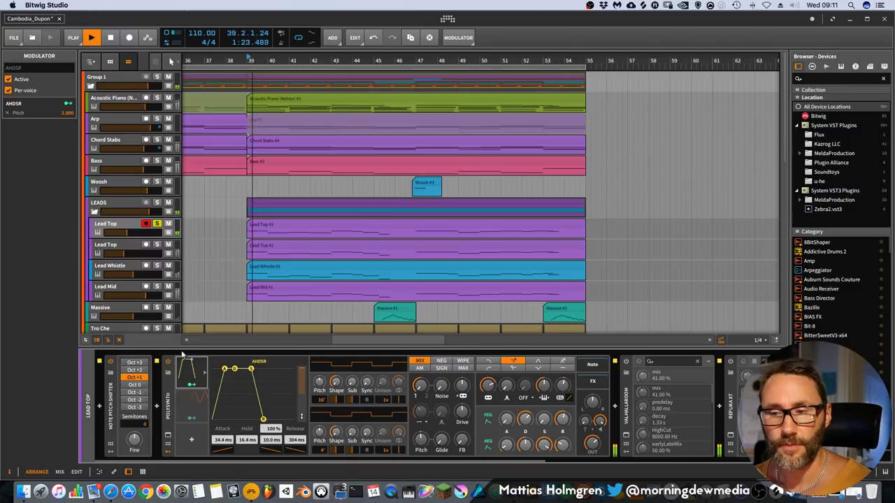
pyautogui.click(196, 399)
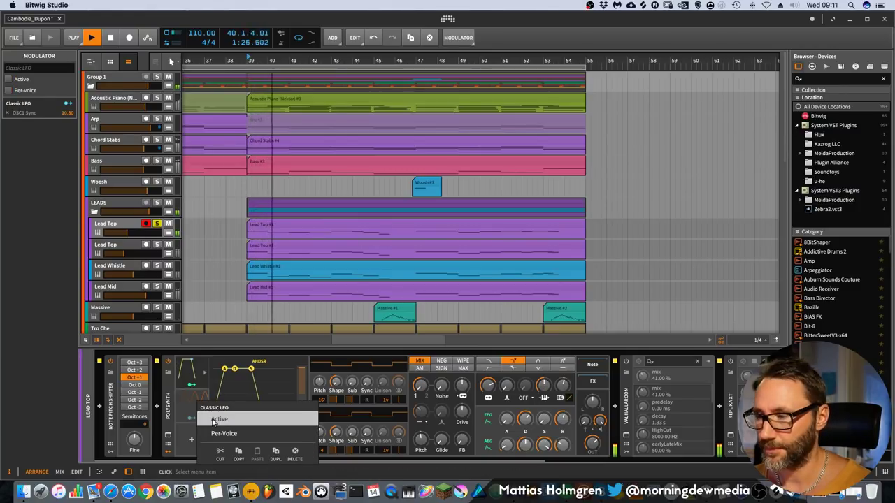
# Re-enable ValhallaRoom, Replika XT, OTT and EQ-5 one after another on the upper Lead Top track.
pyautogui.moveTo(533, 457); pyautogui.dragTo(671, 460)
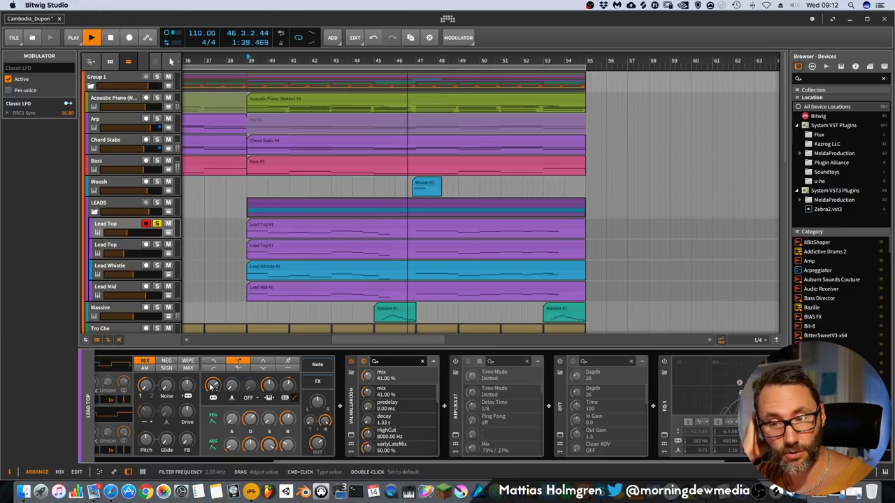
pyautogui.click(456, 361)
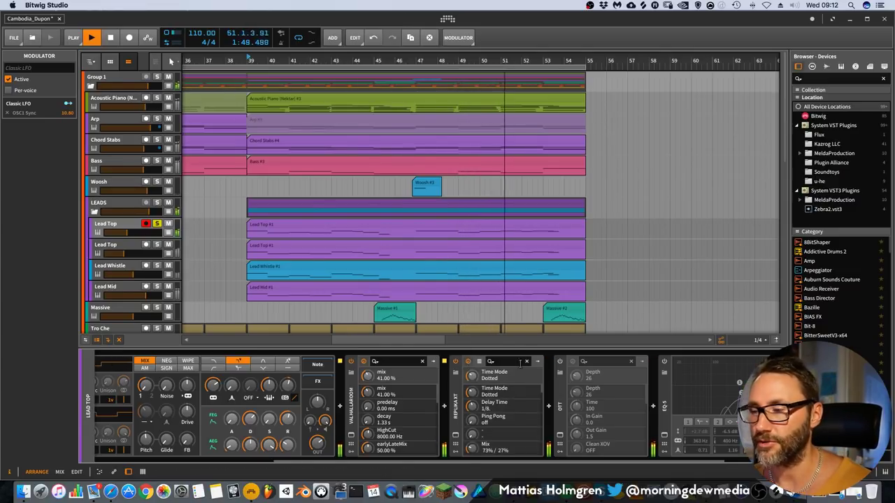
pyautogui.click(558, 362)
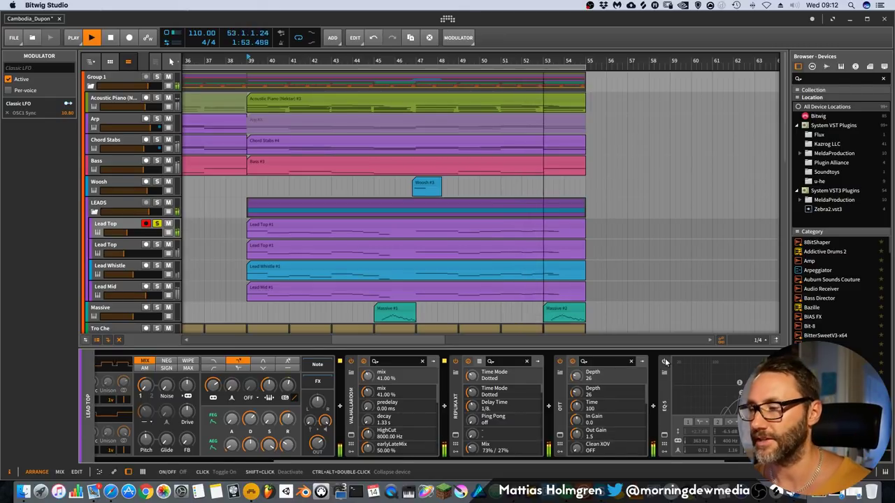
pyautogui.click(665, 361)
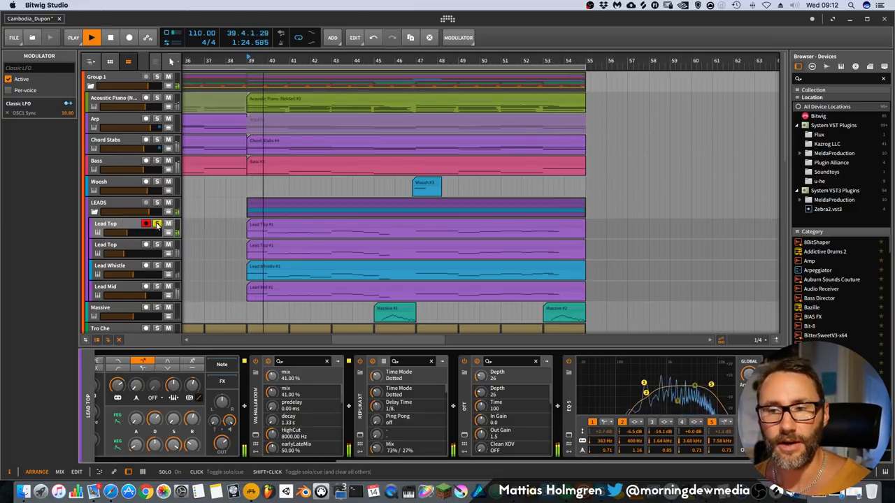
# Switch the solo from the upper to the lower Lead Top track and play it from bar 39.
pyautogui.press('space')
pyautogui.click(128, 244)
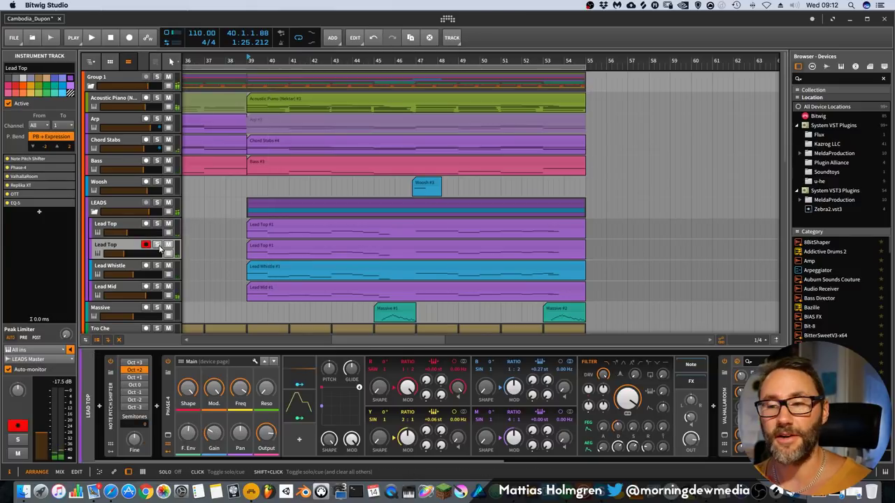
pyautogui.click(157, 244)
pyautogui.press('space')
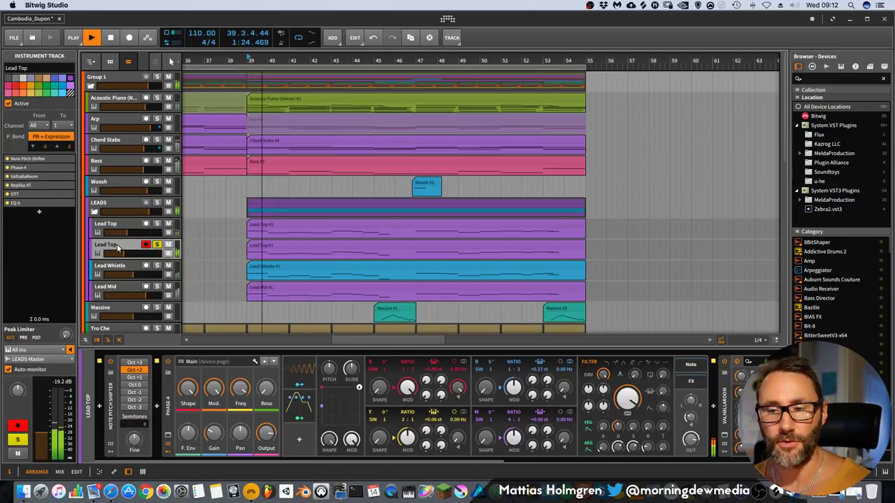
# Inspect the lower Lead Top's Phase-4 device, viewing its oscillator waveforms and envelopes in the expanded device view, and close that view.
pyautogui.click(168, 404)
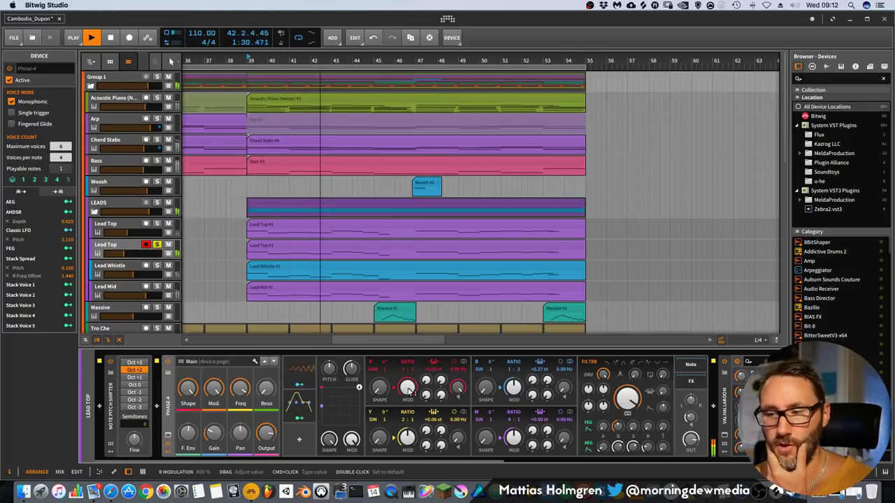
pyautogui.click(167, 437)
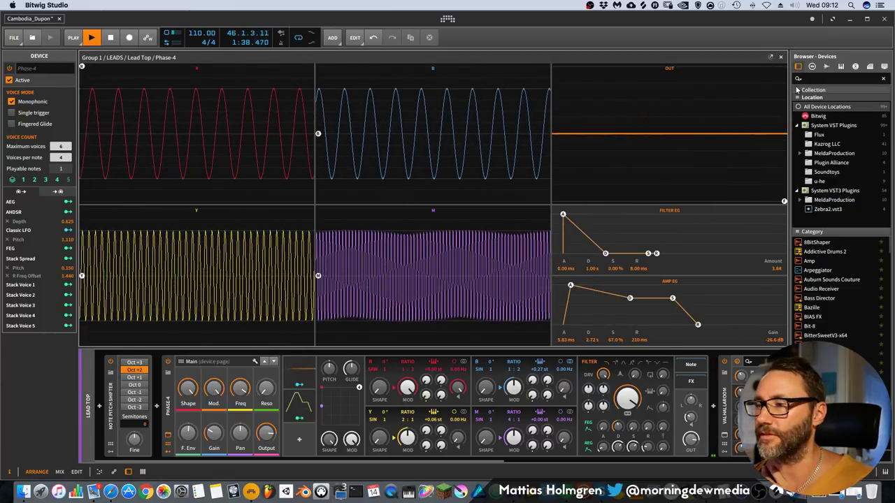
pyautogui.click(780, 58)
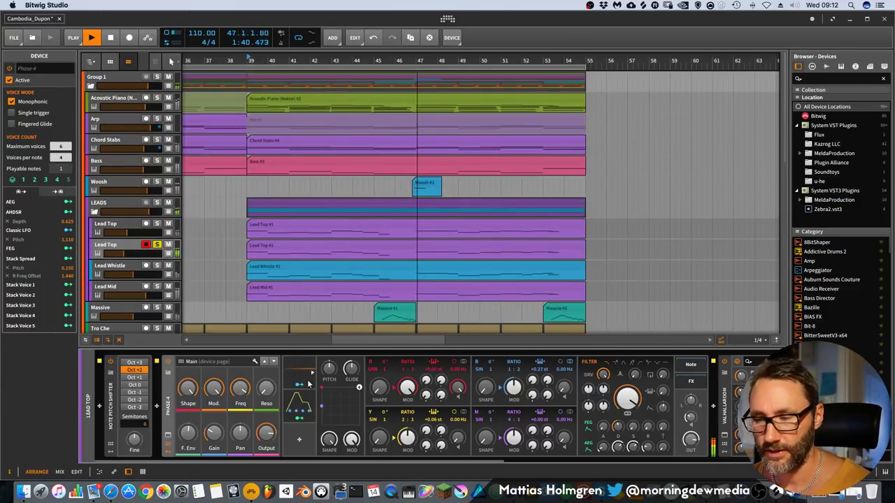
# Inspect the settings of the AHDSR and Classic LFO modulators on the lower Lead Top's Phase-4, and hide them.
pyautogui.click(302, 404)
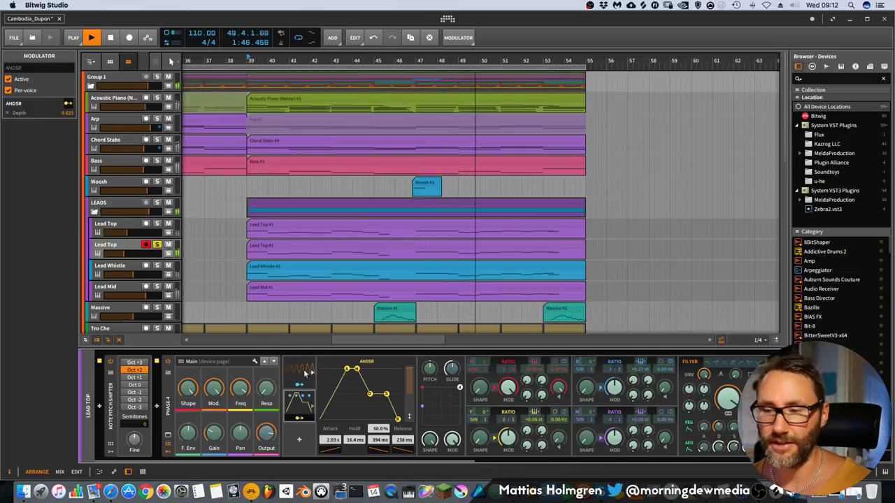
pyautogui.click(305, 372)
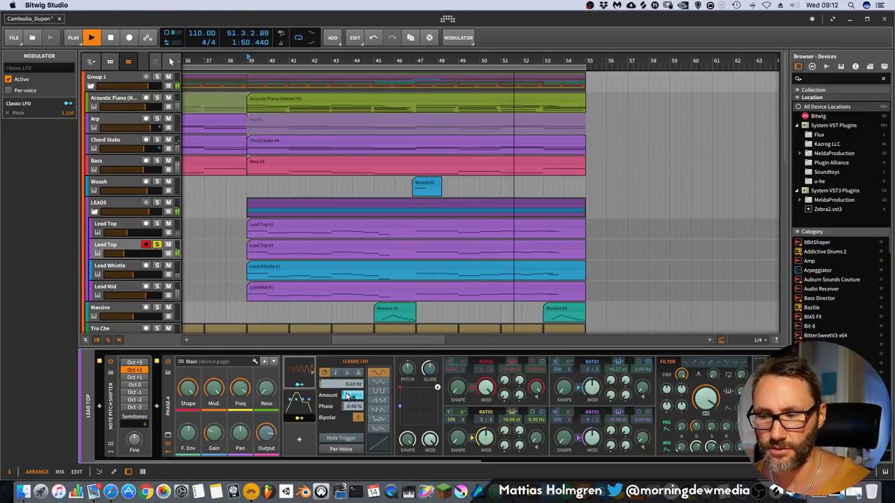
pyautogui.click(295, 370)
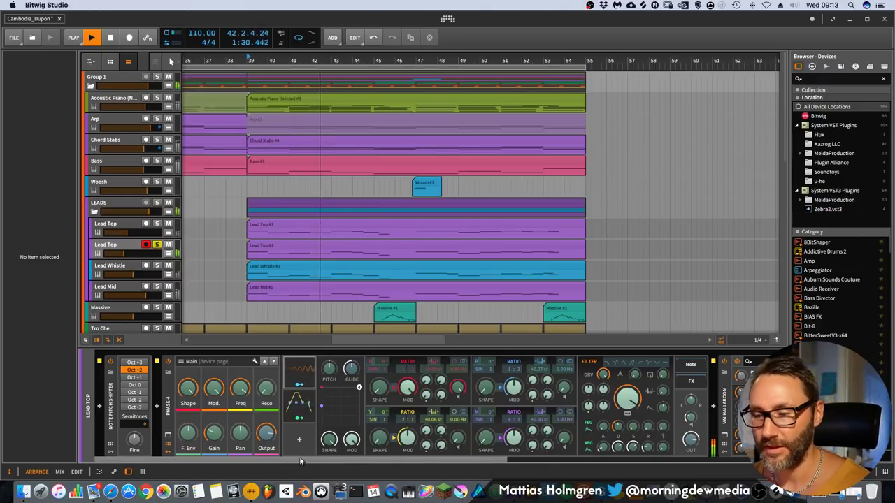
pyautogui.moveTo(228, 460); pyautogui.dragTo(309, 458)
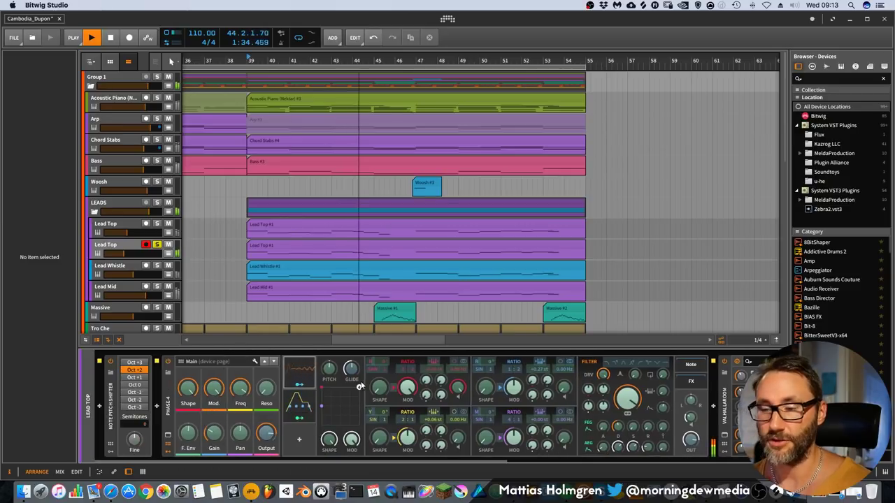
# Examine the Phase-4's B-to-R modulation amount and its oscillator waveforms in the expanded view, and view the effects chain through to EQ-5.
pyautogui.moveTo(443, 385); pyautogui.dragTo(442, 380)
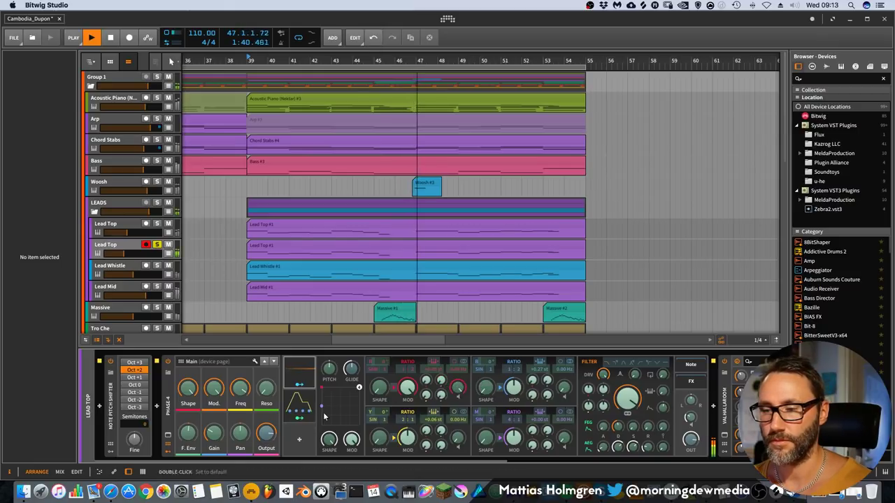
pyautogui.click(453, 387)
pyautogui.moveTo(456, 389)
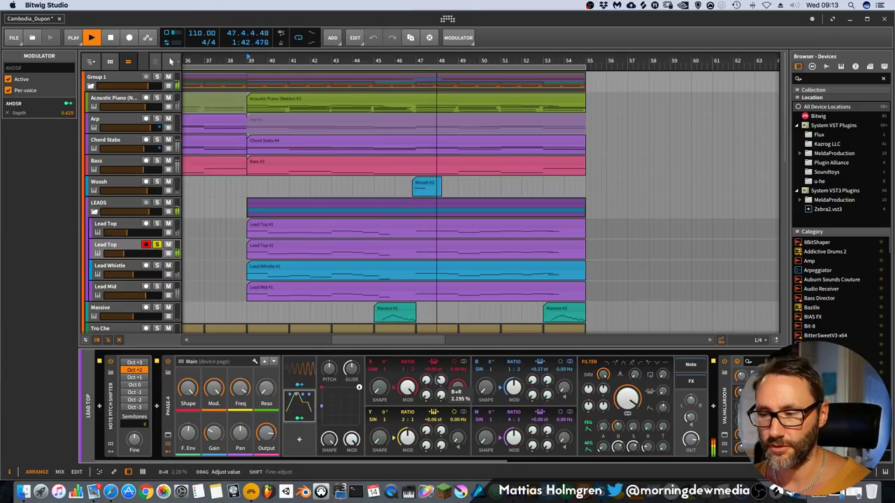
pyautogui.moveTo(456, 389); pyautogui.dragTo(456, 391)
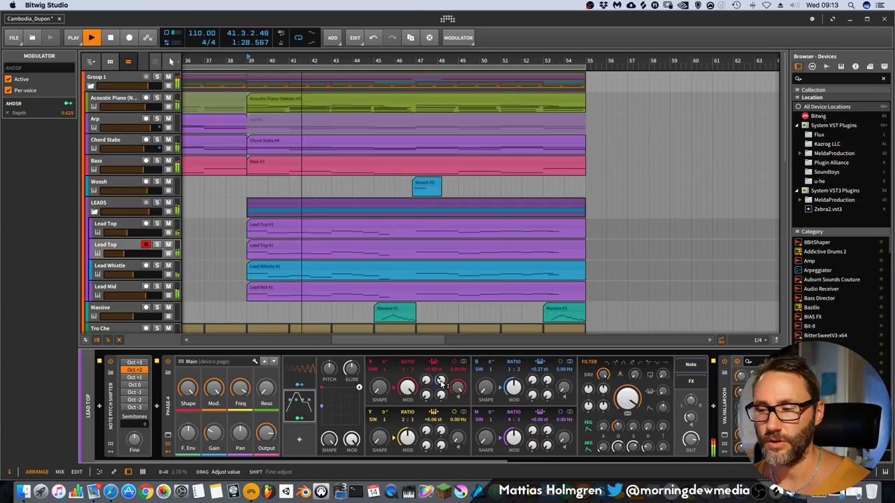
pyautogui.click(168, 436)
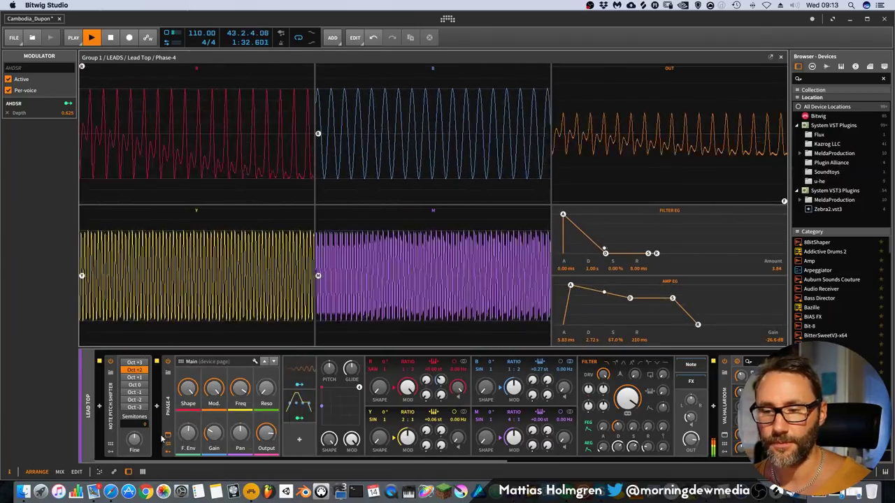
pyautogui.click(167, 435)
pyautogui.moveTo(458, 386)
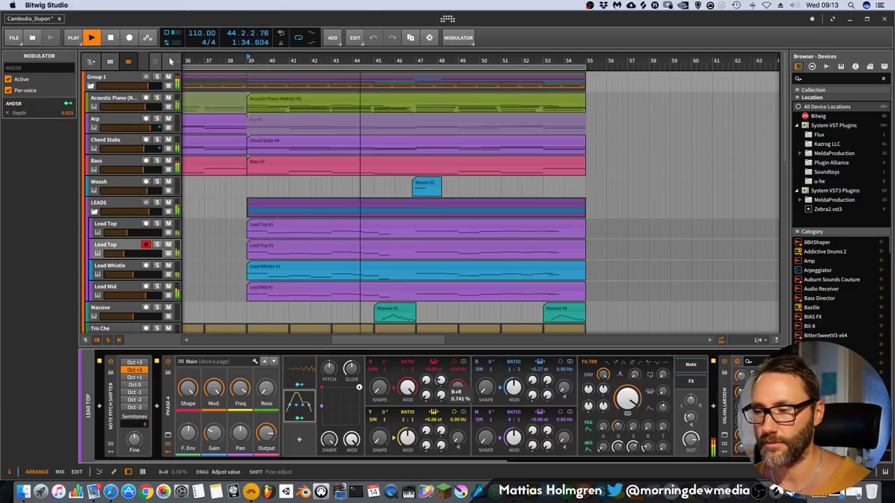
pyautogui.moveTo(458, 386); pyautogui.dragTo(458, 381)
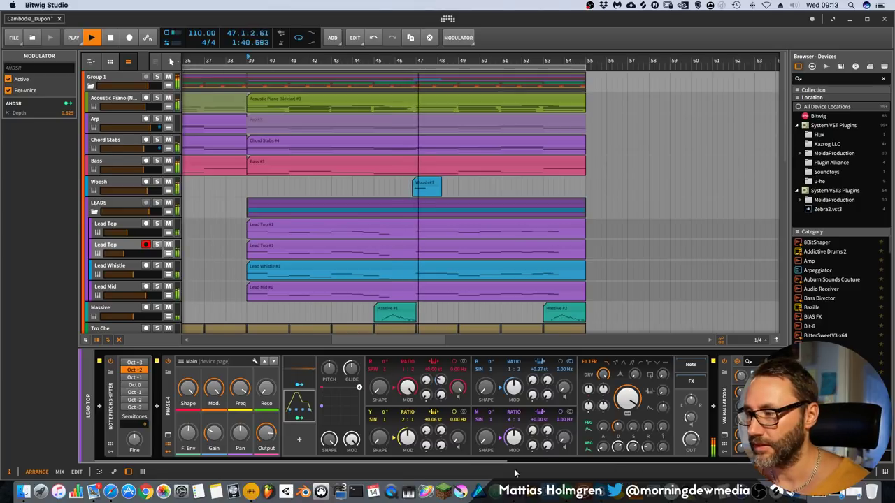
pyautogui.moveTo(515, 460); pyautogui.dragTo(710, 462)
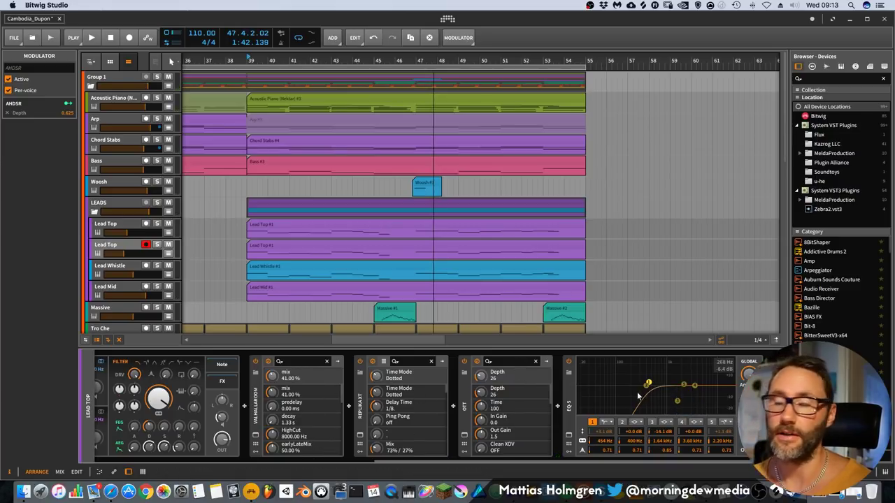
pyautogui.moveTo(362, 461); pyautogui.dragTo(231, 462)
# Solo the Lead Whistle track and play it from bar 39.
pyautogui.click(128, 270)
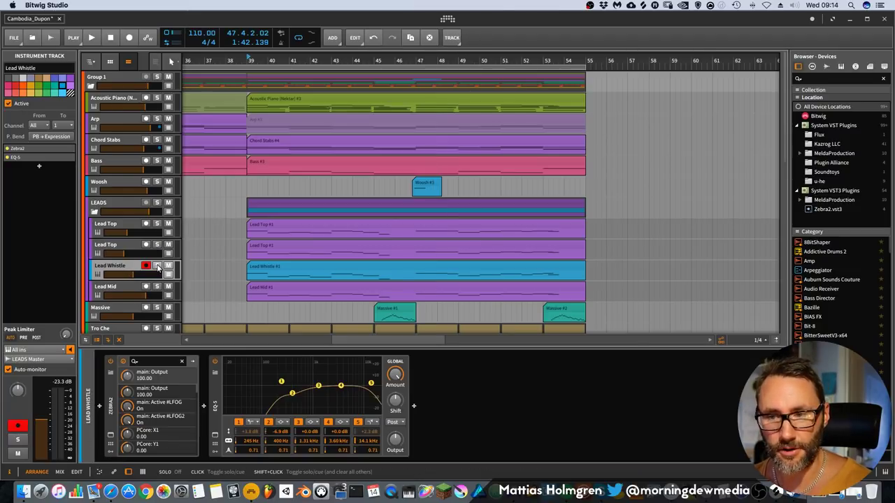
pyautogui.click(156, 266)
pyautogui.press('space')
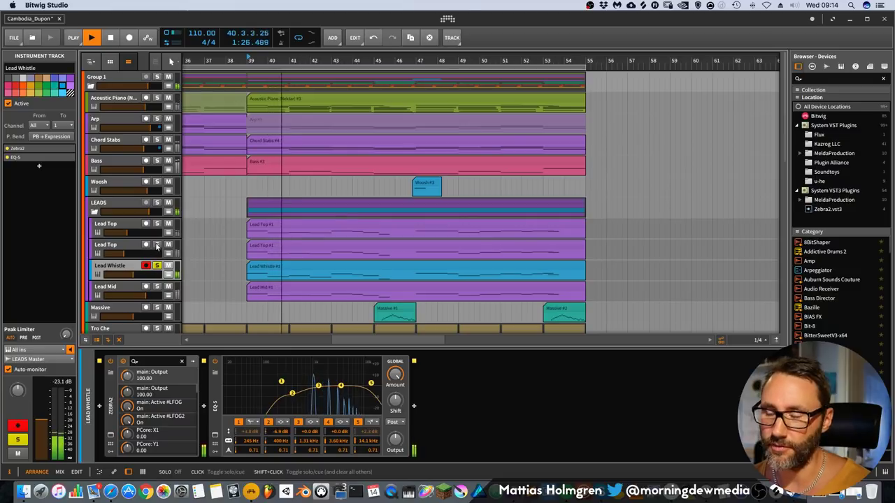
# Examine the Lead Whistle's Zebra2 patch in its plug-in window, close the window and stop playback.
pyautogui.click(112, 426)
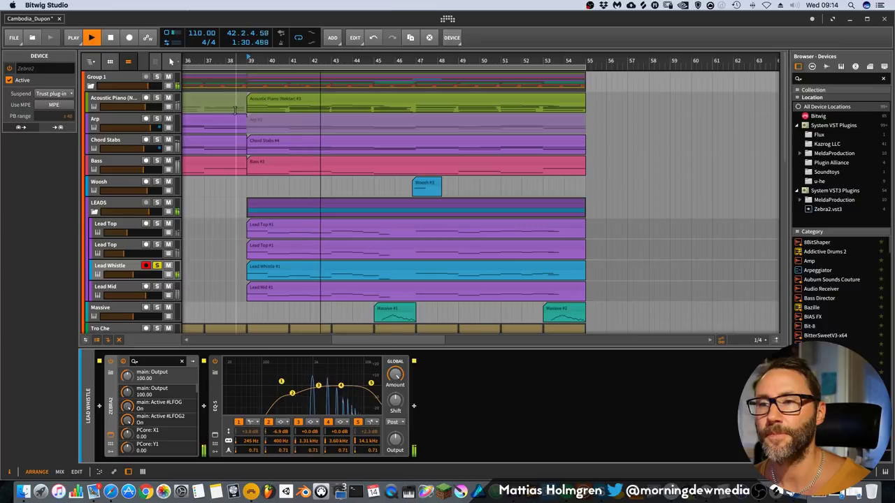
pyautogui.click(123, 360)
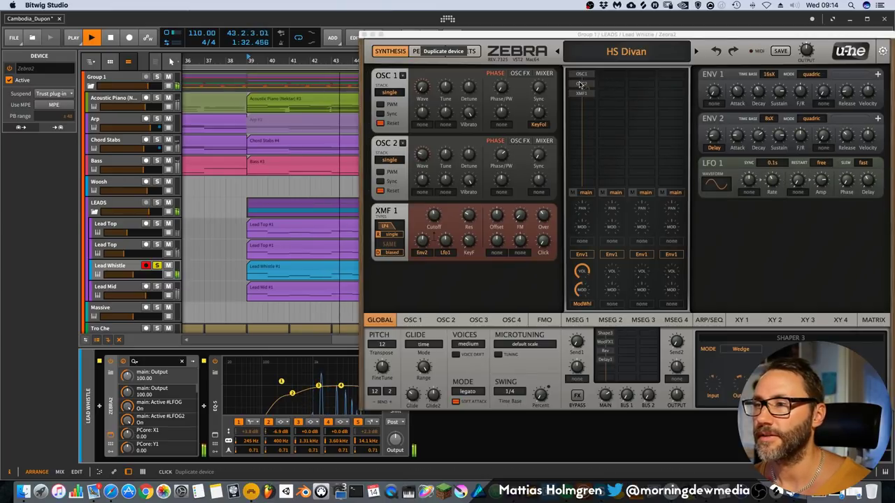
pyautogui.click(363, 34)
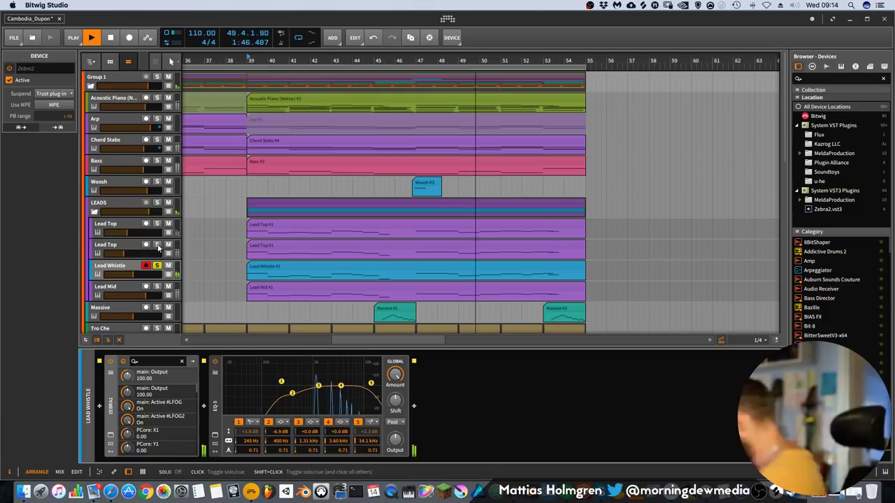
pyautogui.press('space')
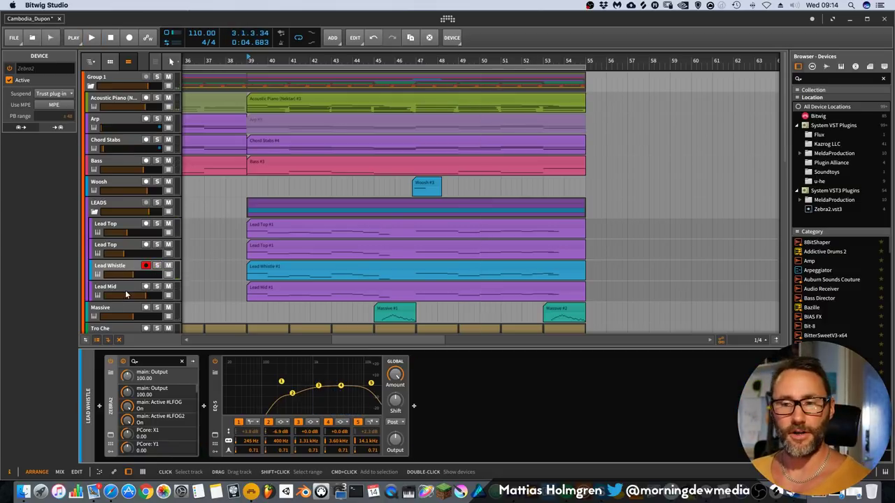
# Solo the Lead Mid track, play it from bar 39 and select its Polysynth device.
pyautogui.click(132, 286)
pyautogui.press('space')
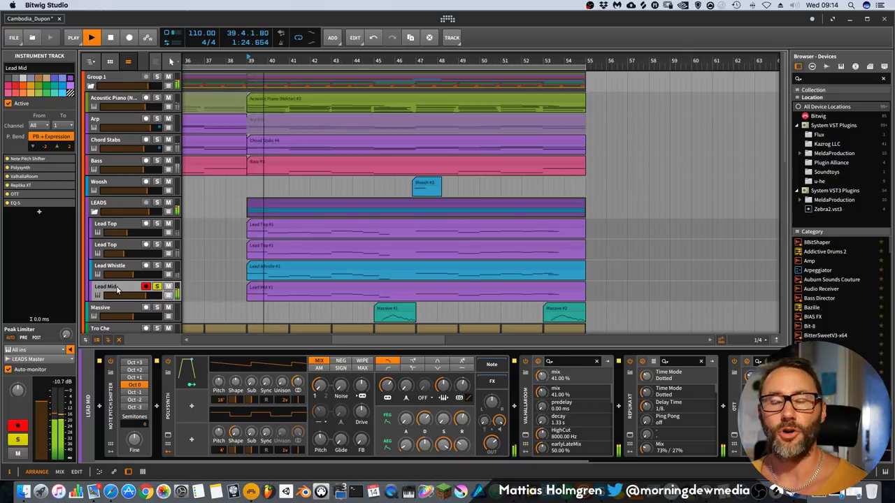
pyautogui.click(173, 413)
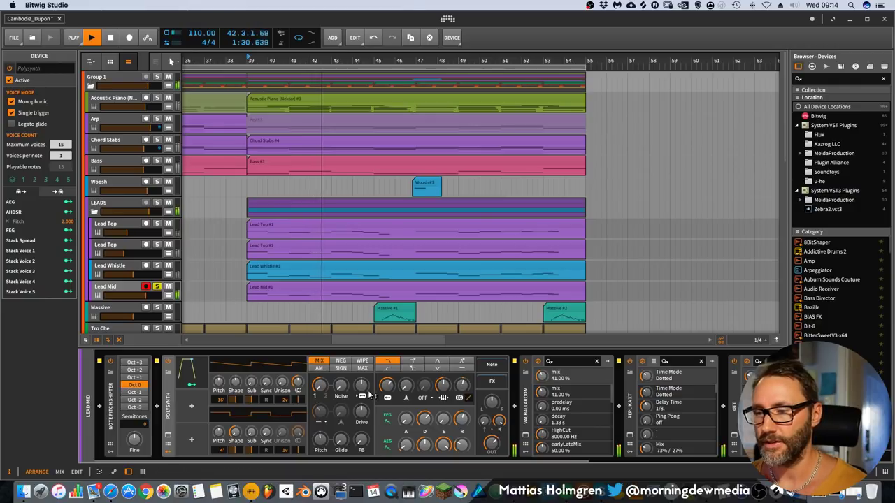
# Bypass the Lead Mid Polysynth's filter, restore its low-pass type, and view the effects chain through to EQ-5.
pyautogui.scroll(-3, 410, 369)
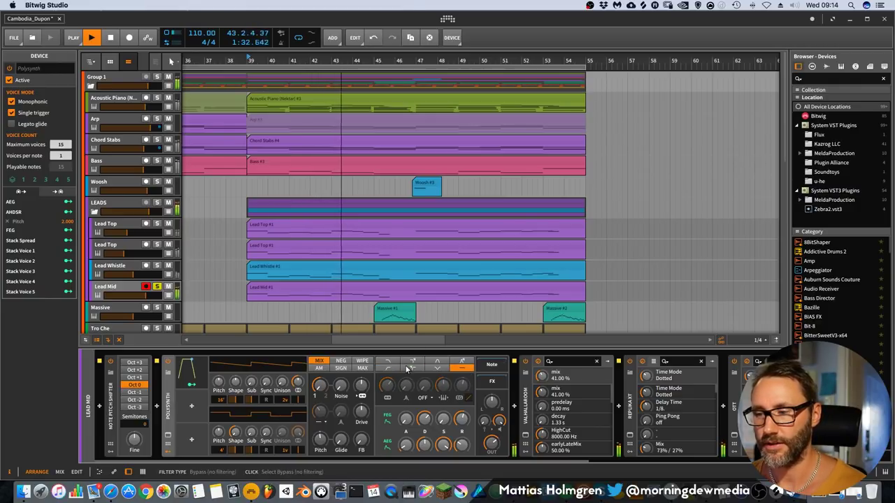
pyautogui.click(390, 361)
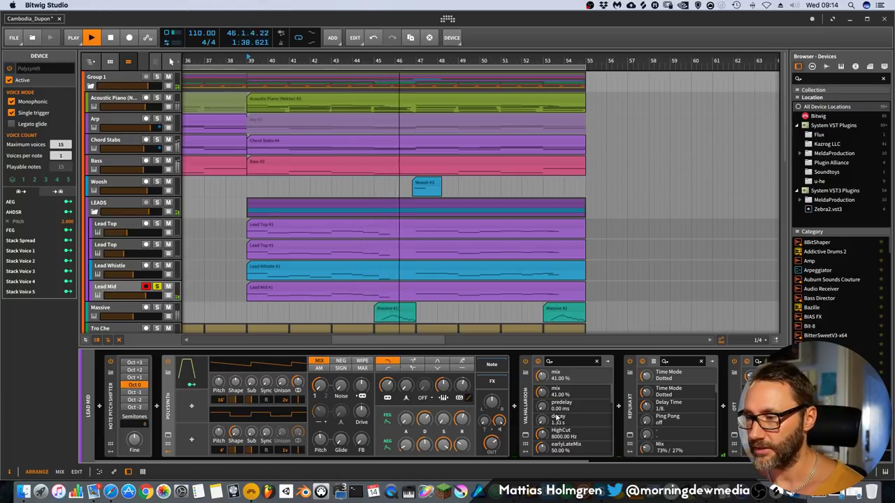
pyautogui.moveTo(536, 463); pyautogui.dragTo(633, 459)
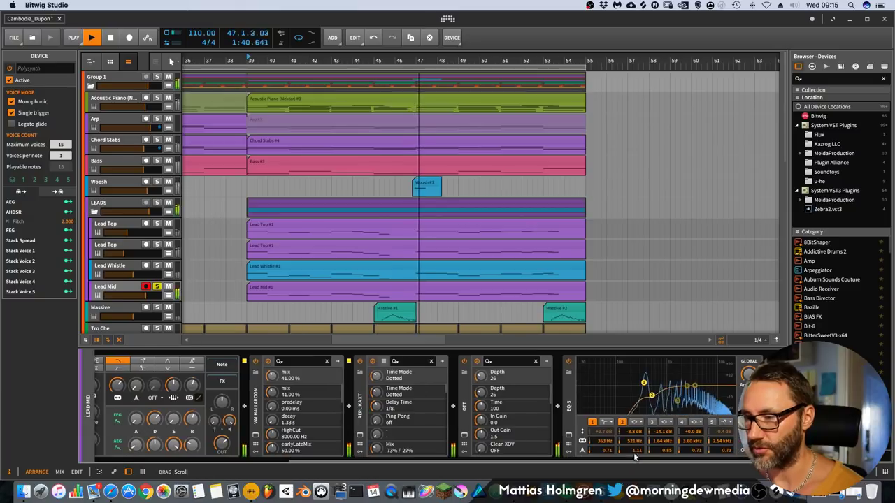
pyautogui.moveTo(327, 459); pyautogui.dragTo(84, 462)
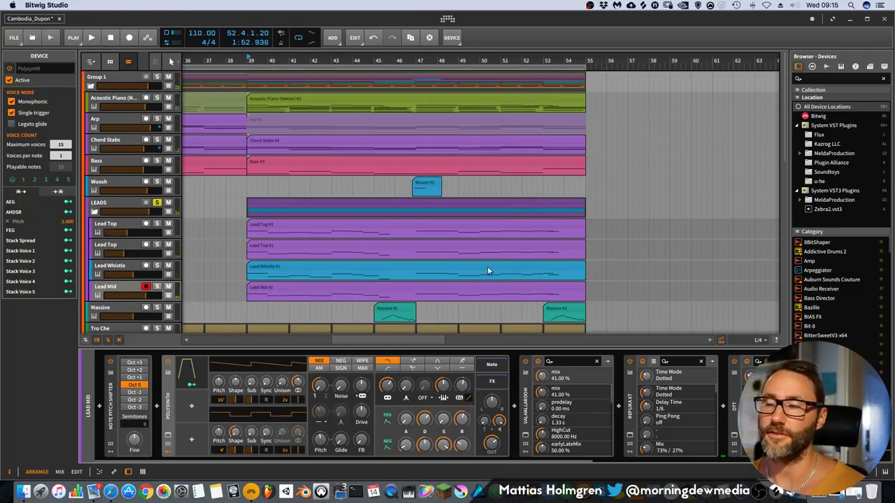
# Play the soloed LEADS group from bar 39, and stop playback to unsolo and collapse the group.
pyautogui.press('space')
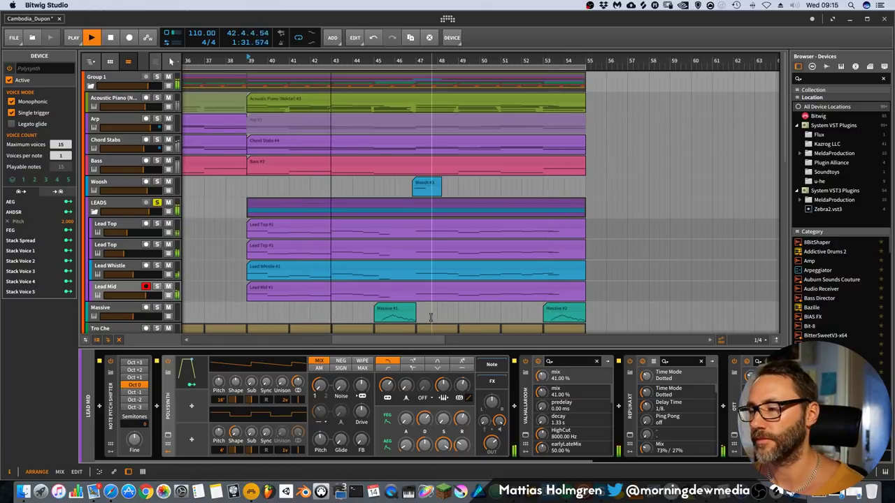
pyautogui.press('space')
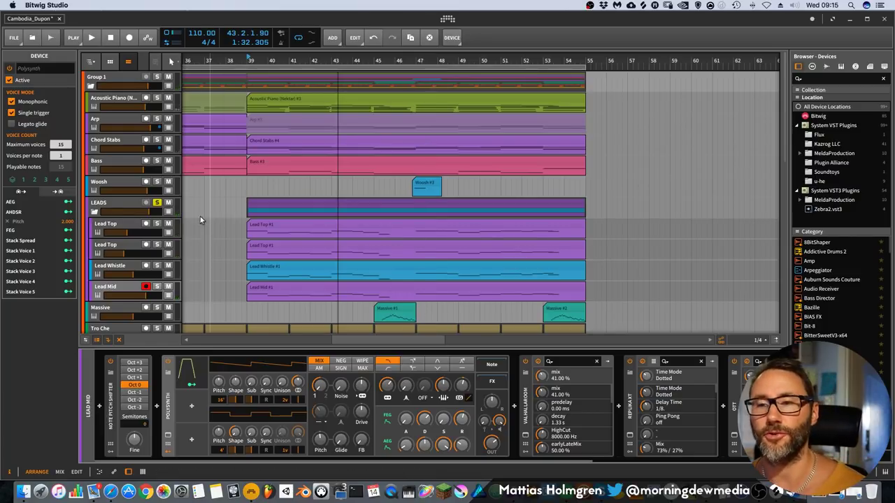
pyautogui.click(139, 207)
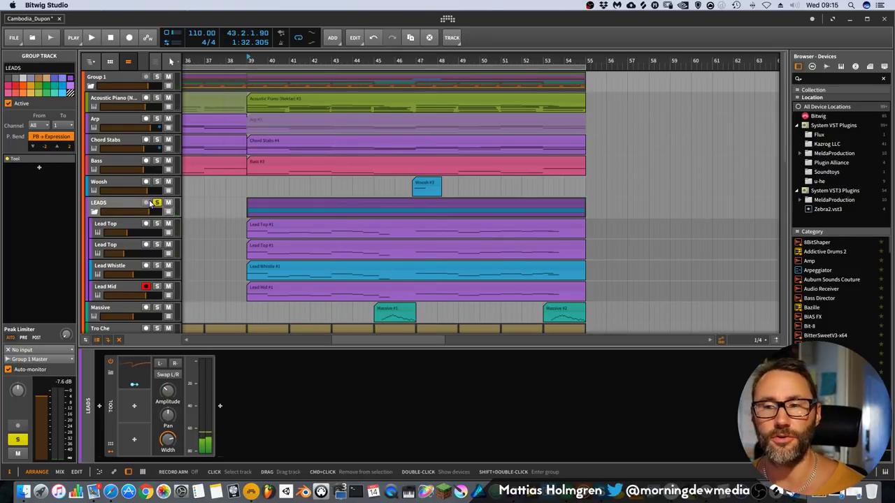
pyautogui.click(97, 210)
pyautogui.click(98, 210)
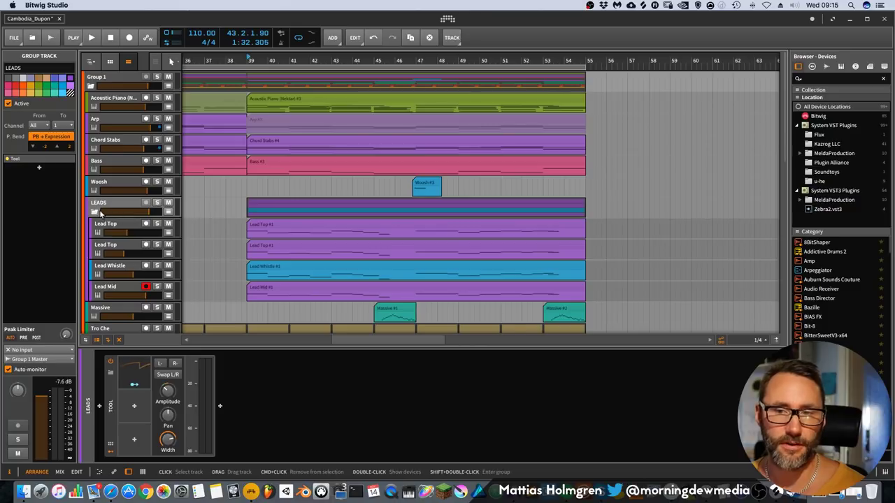
pyautogui.click(98, 211)
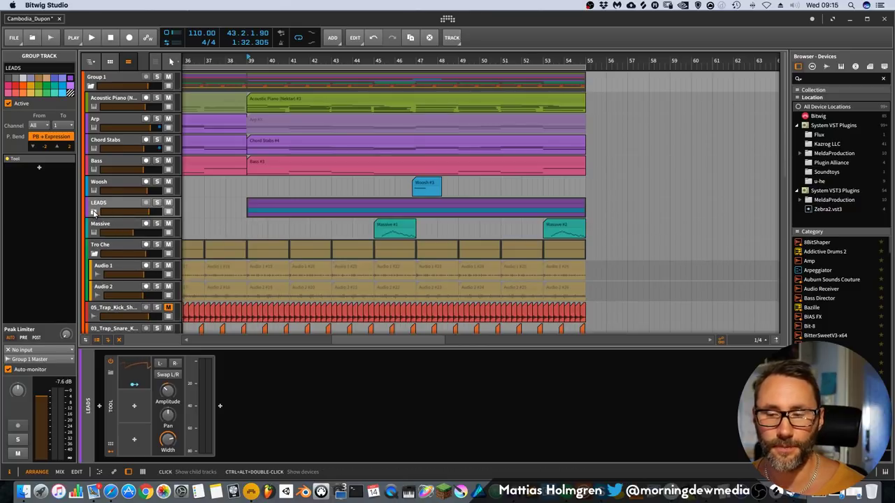
# Inspect the Classic LFO that modulates the gain of the LEADS group's Tool device, and hide its settings.
pyautogui.click(109, 413)
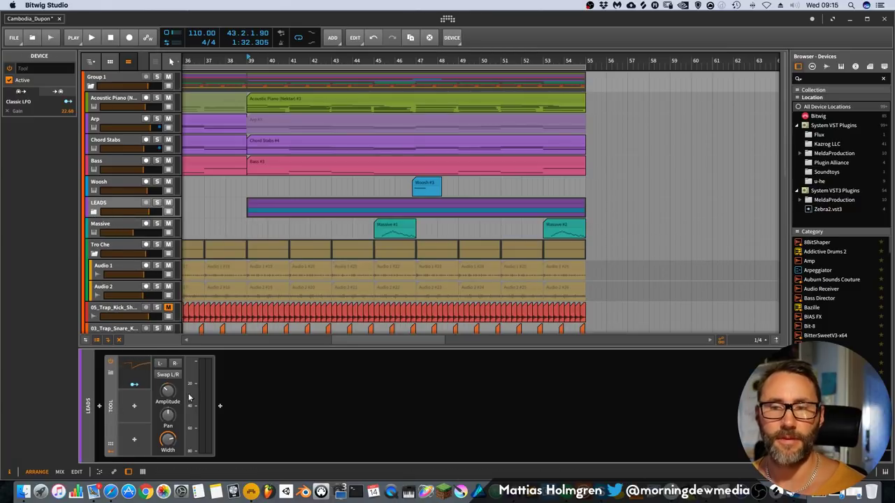
pyautogui.click(135, 370)
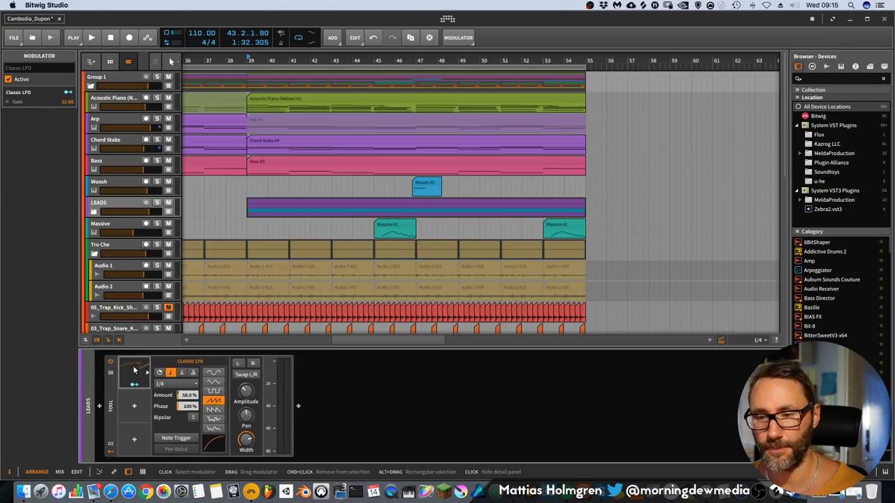
pyautogui.click(135, 371)
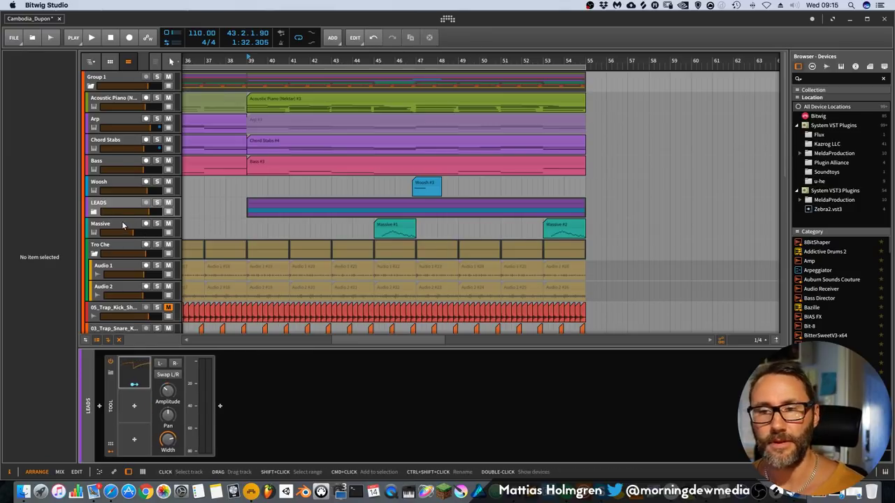
# Solo the Massive track, play its first clip from bar 45 and stop playback.
pyautogui.click(153, 221)
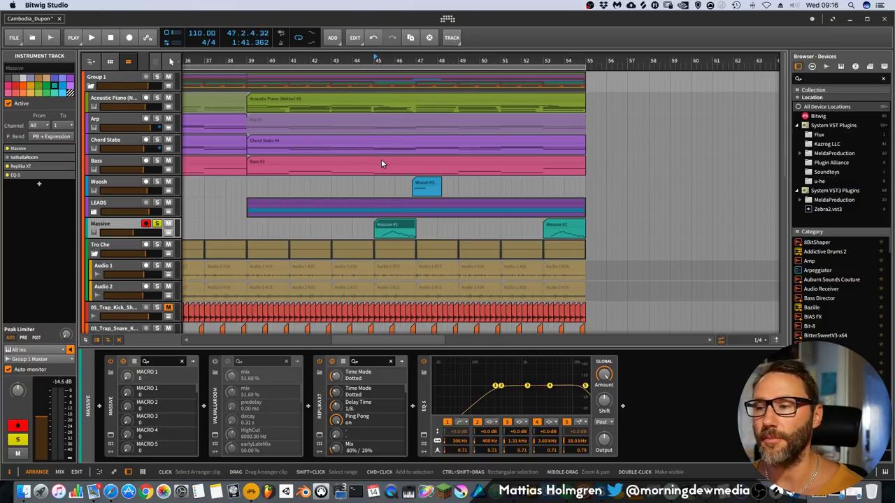
pyautogui.press('space')
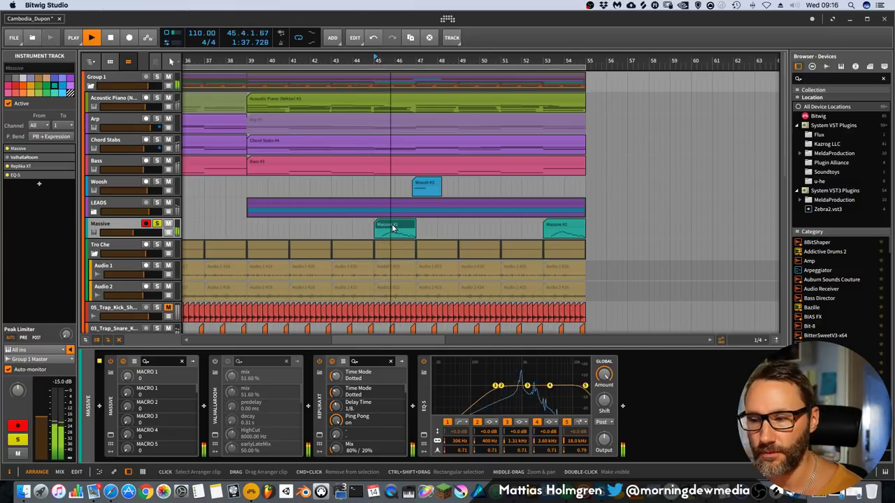
pyautogui.press('space')
# Inspect the Massive synth's oscillator 1 wavetable list, 5 Step stepper, first envelope and FX2, and close the plugin window.
pyautogui.click(111, 437)
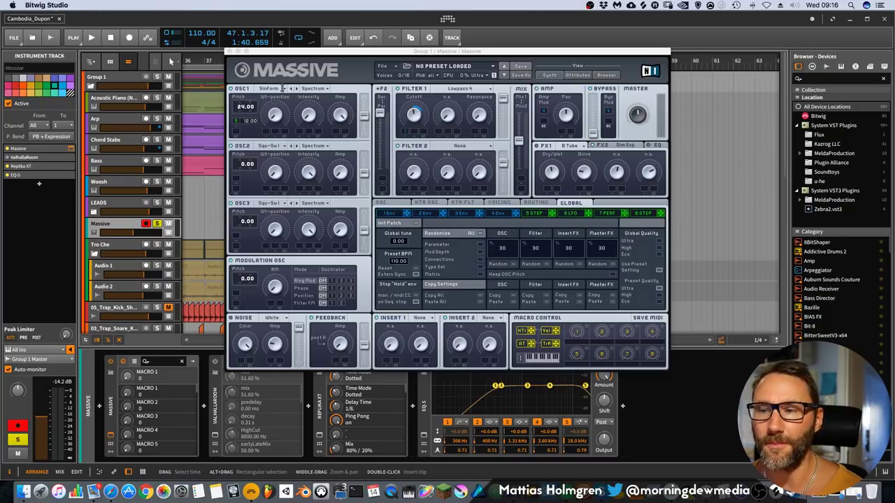
pyautogui.click(282, 89)
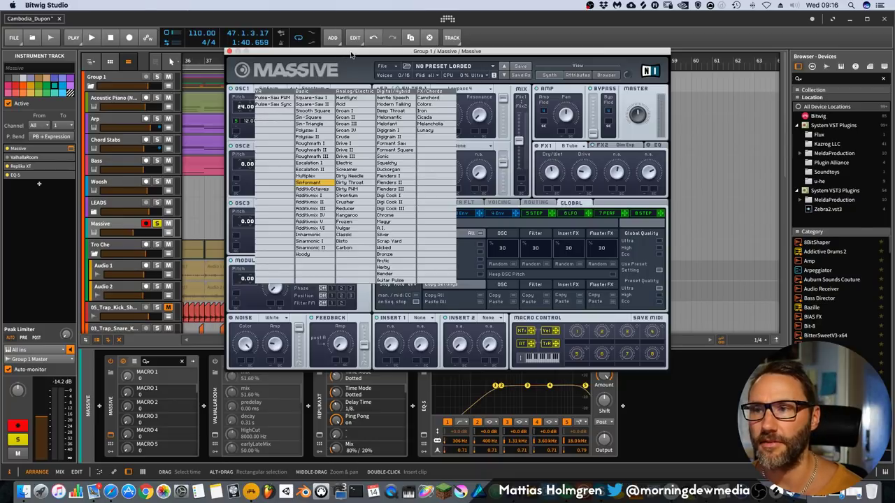
pyautogui.click(628, 64)
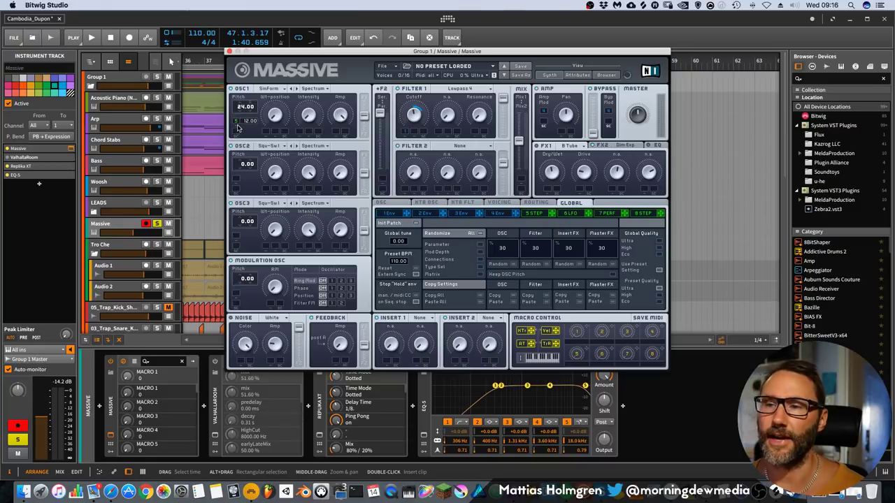
pyautogui.click(540, 213)
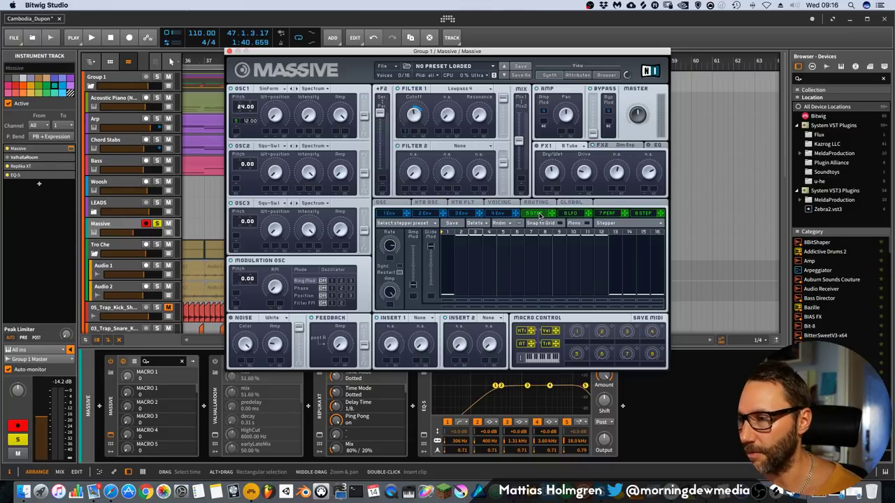
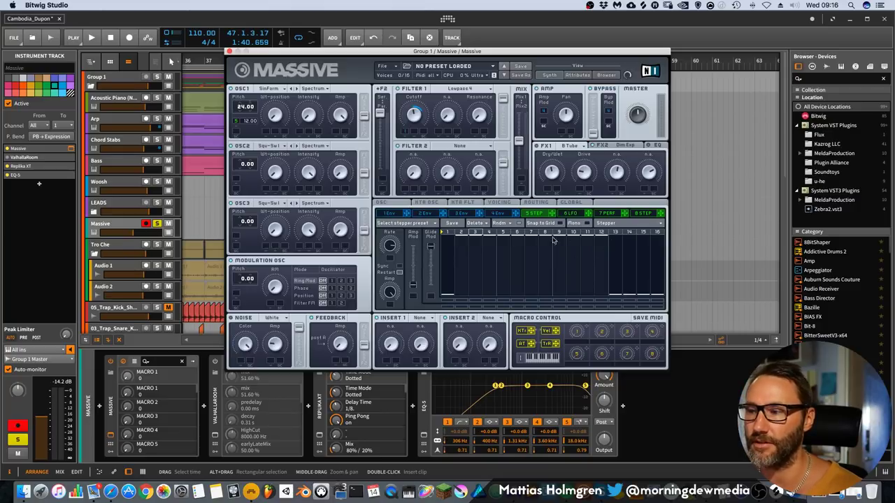
pyautogui.press('space')
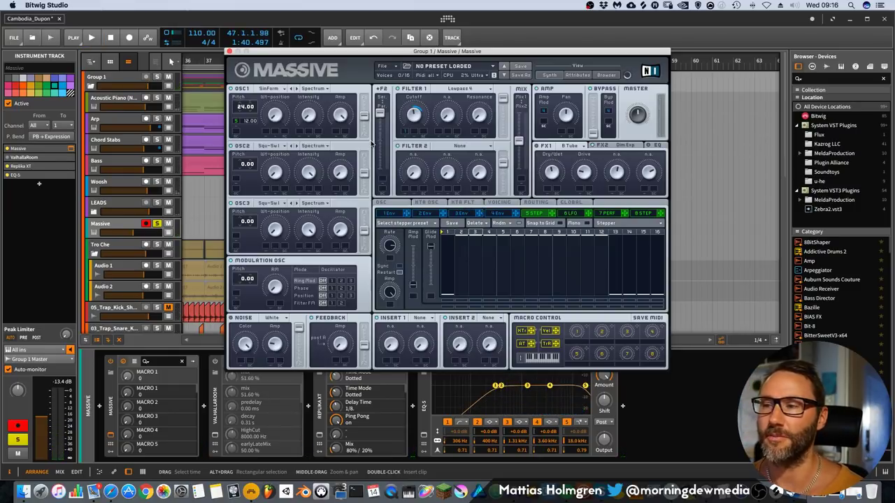
pyautogui.click(390, 214)
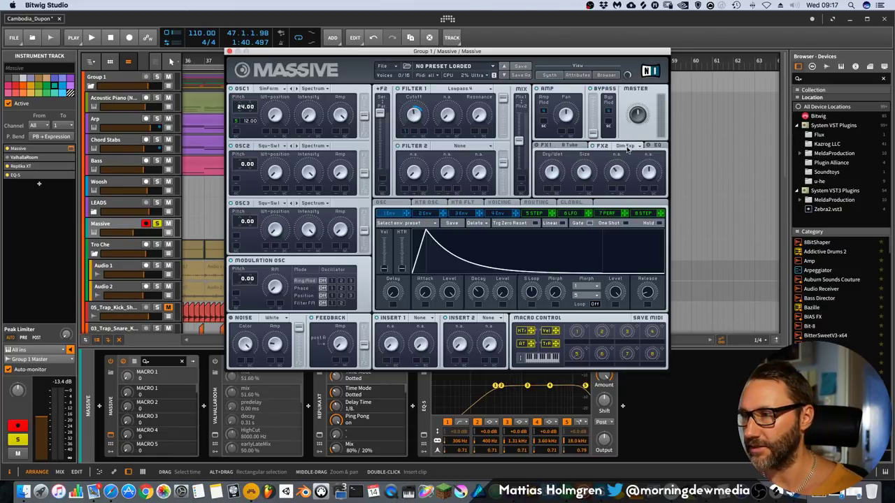
pyautogui.click(228, 53)
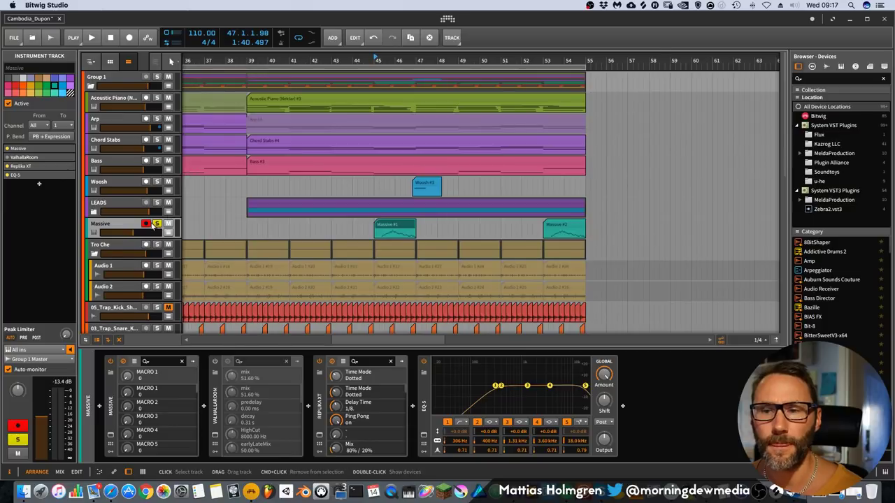
# Unsolo the Massive track, play the full mix from bar 45 while viewing the drum tracks, and stop playback.
pyautogui.press('space')
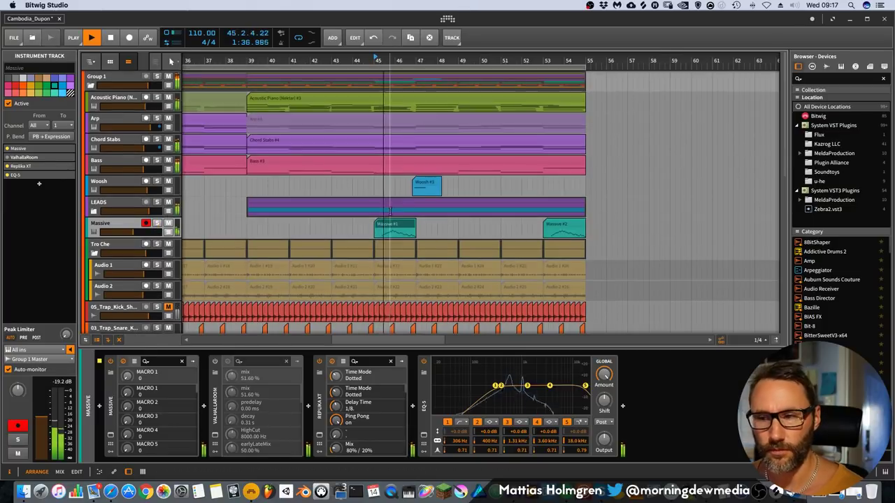
pyautogui.scroll(-2, 118, 239)
pyautogui.scroll(-2, 117, 238)
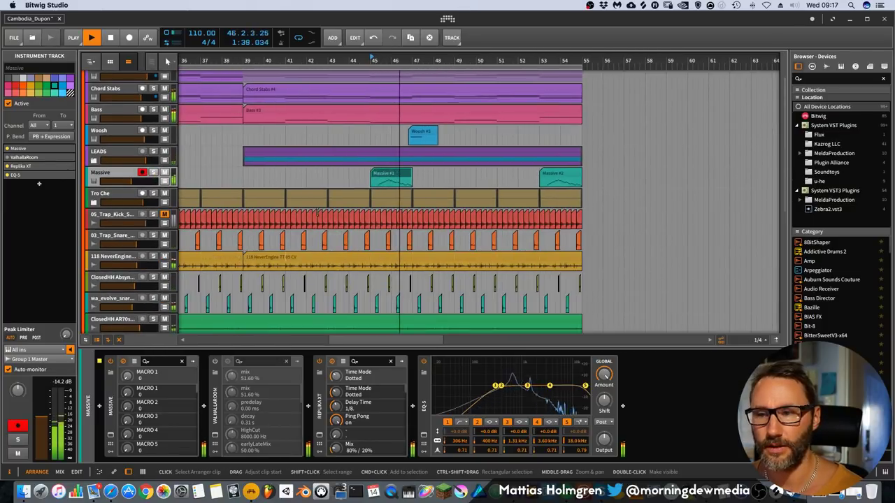
pyautogui.scroll(-3, 117, 238)
pyautogui.scroll(-4, 472, 150)
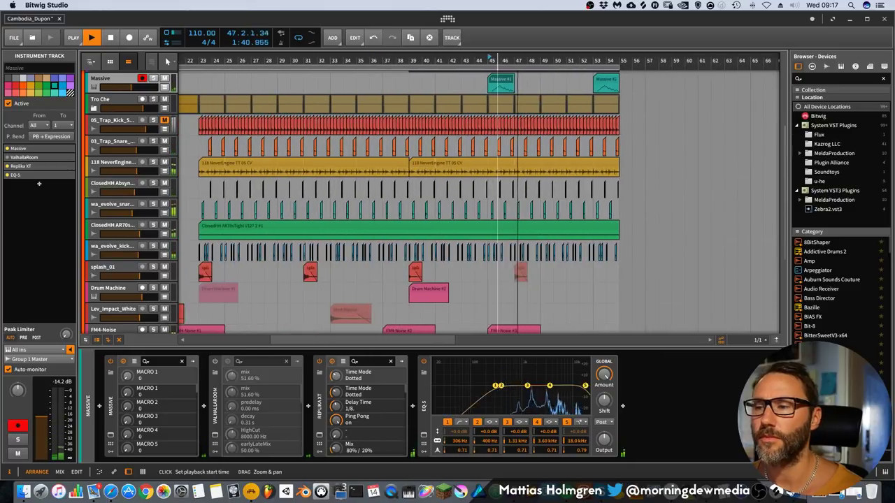
pyautogui.scroll(3, 471, 150)
pyautogui.scroll(-3, 472, 150)
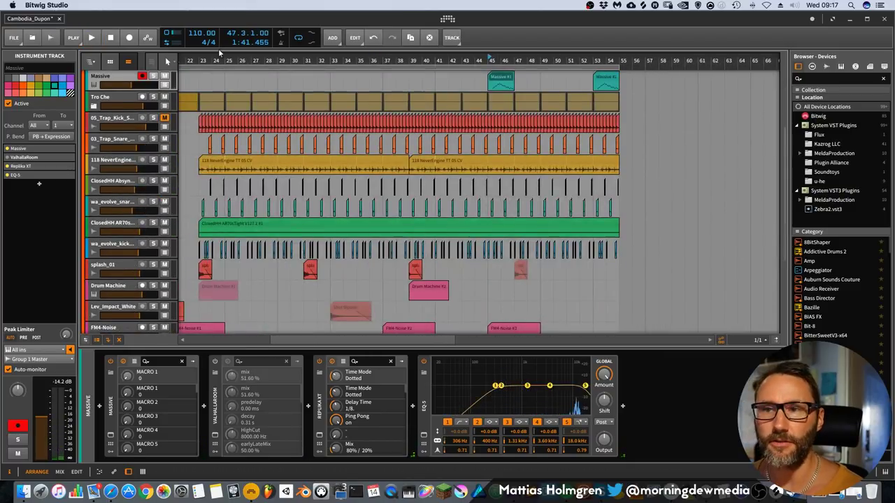
# Solo the 118 NeverEngine loop, play it from bar 23 with its EQ-5 bypassed for comparison, and restore the EQ-5 and unsolo.
pyautogui.scroll(3, 472, 150)
pyautogui.scroll(2, 272, 61)
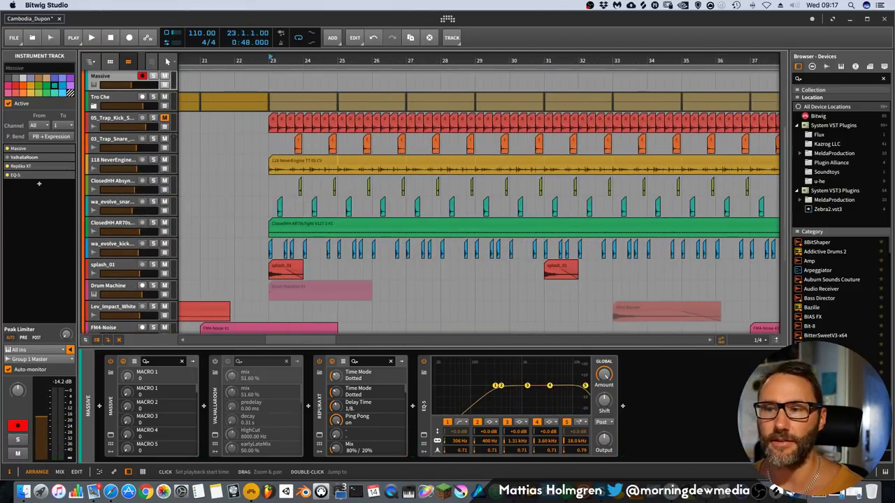
pyautogui.click(156, 162)
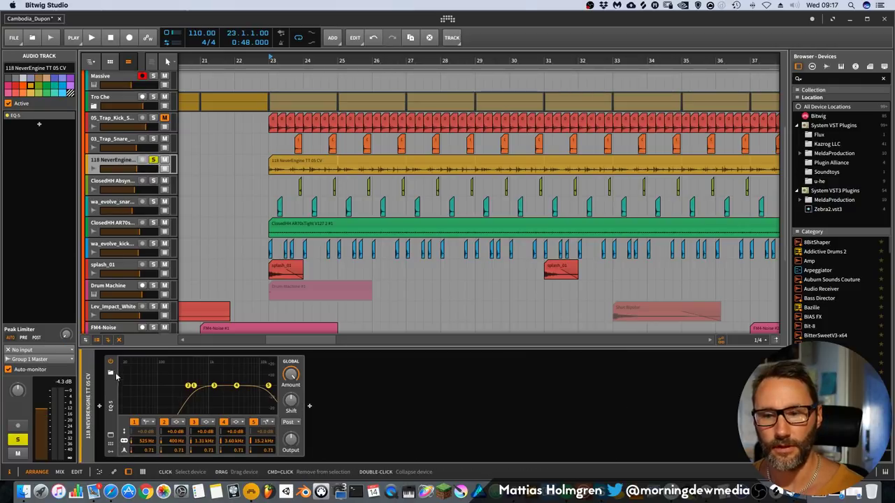
pyautogui.click(110, 362)
pyautogui.press('space')
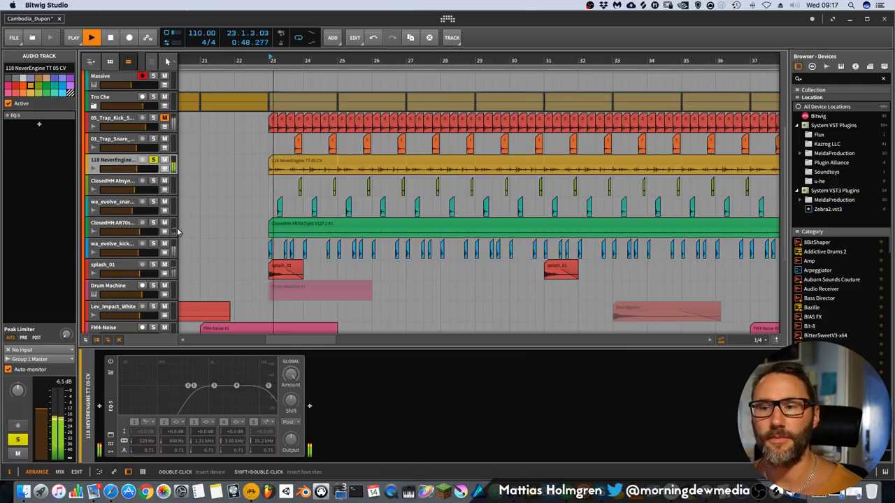
pyautogui.click(154, 161)
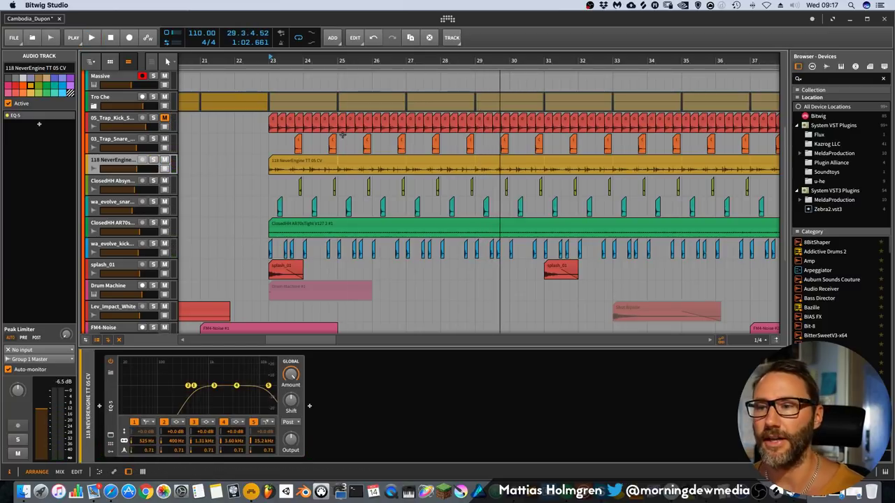
# Solo the wa_evolve kick and snare tracks and play them together from bar 23.
pyautogui.click(119, 245)
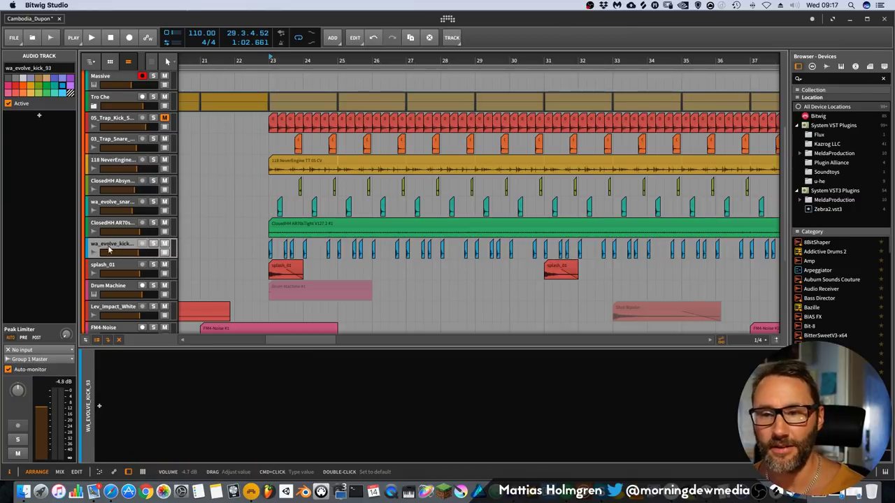
pyautogui.press('space')
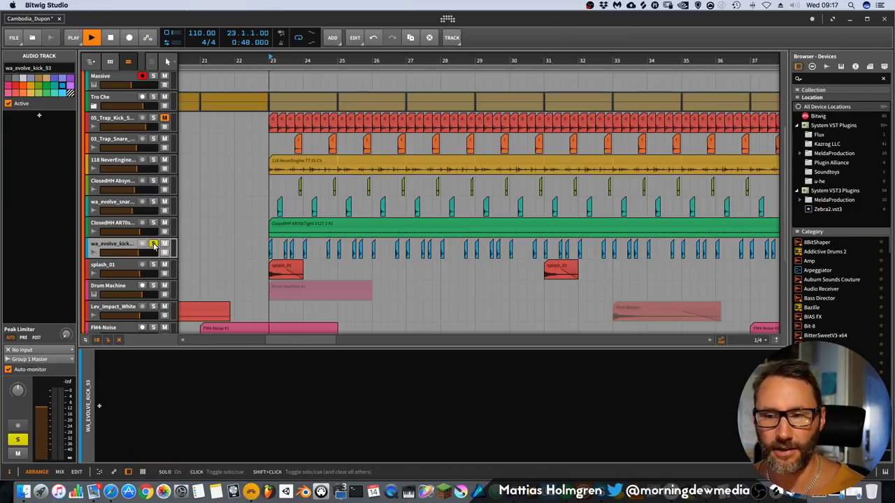
pyautogui.click(130, 203)
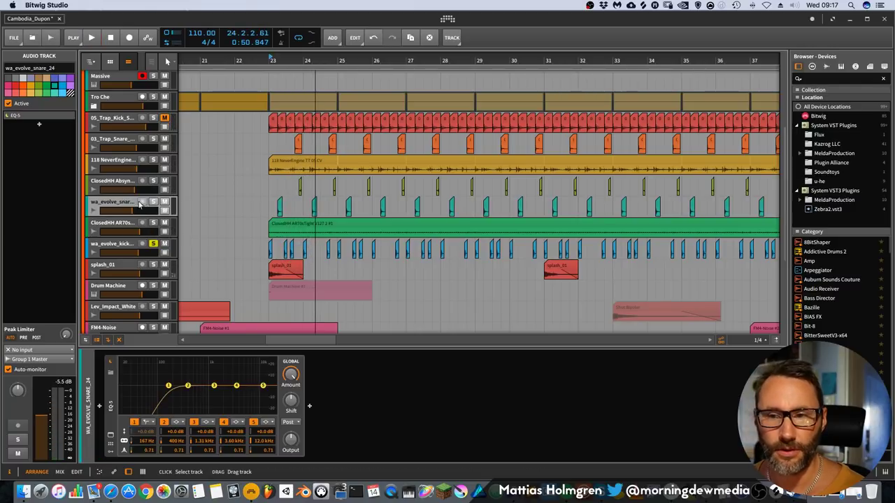
pyautogui.click(153, 202)
pyautogui.press('space')
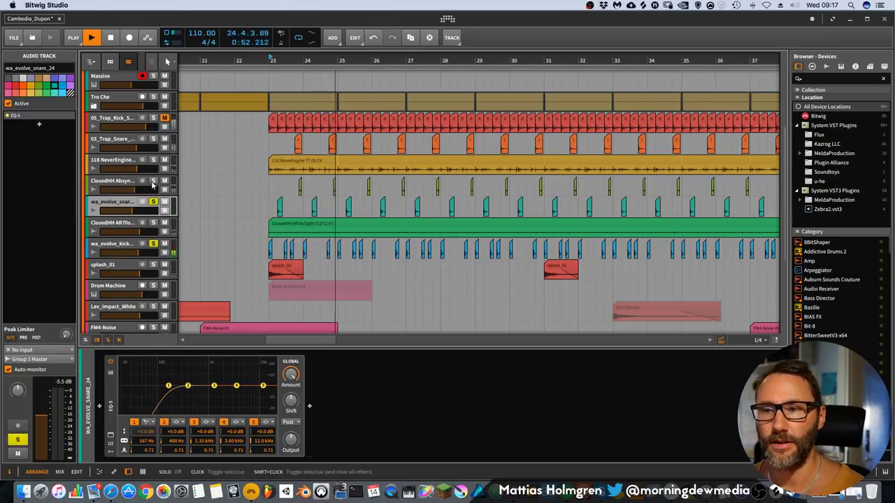
# Add the ClosedHH Absynth and 118 NeverEngine tracks to the solo, play from bar 23, and show the NeverEngine track's EQ-5.
pyautogui.click(153, 182)
pyautogui.press('space')
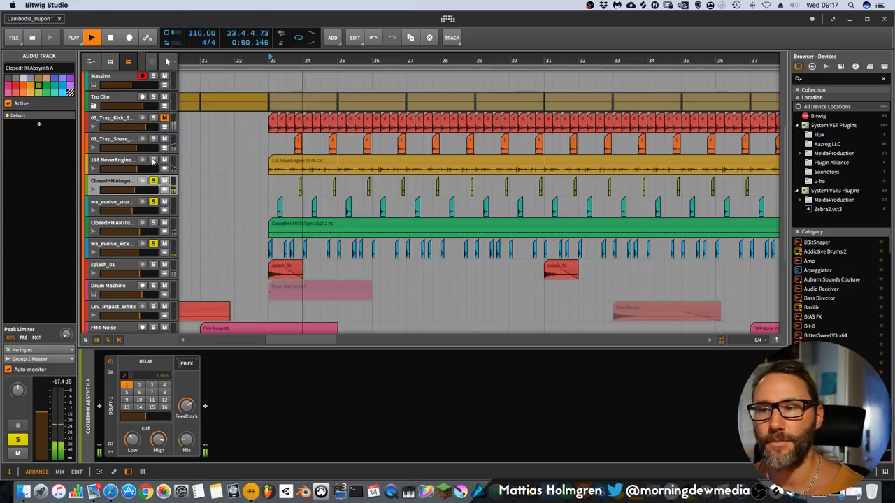
pyautogui.click(154, 161)
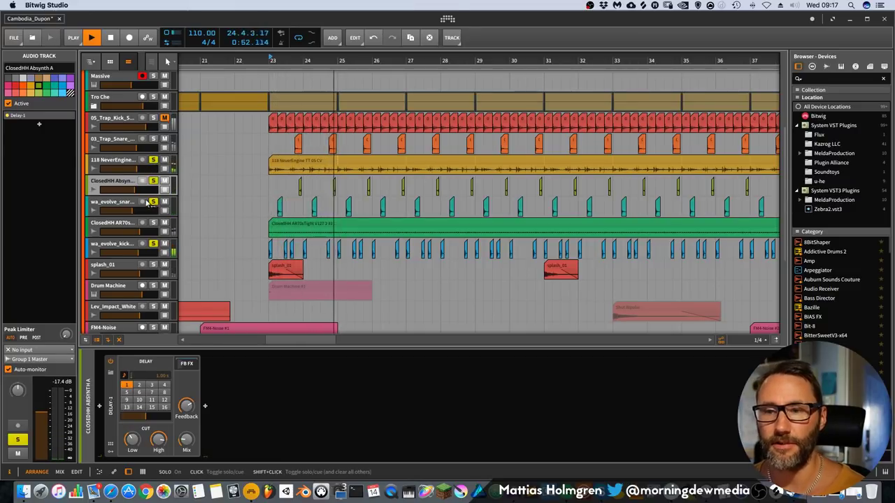
pyautogui.click(116, 163)
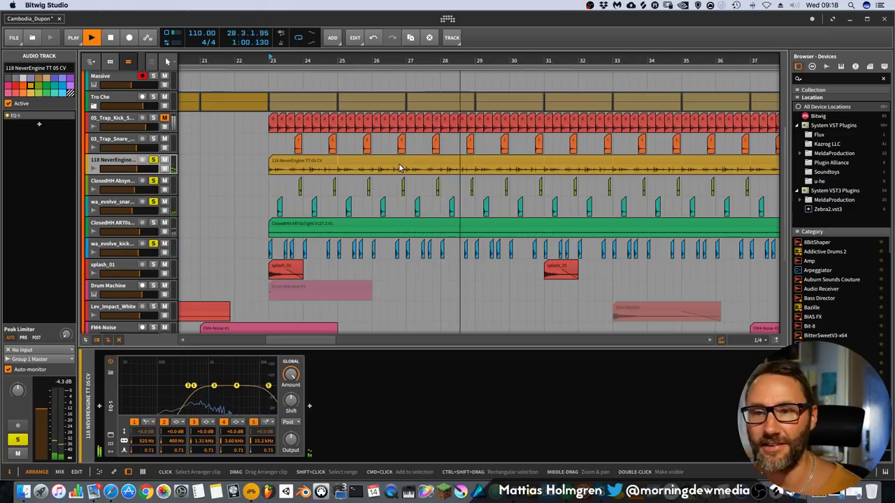
# Briefly solo the 03_Trap_Snare track with the other percussion, and unsolo all the percussion tracks.
pyautogui.click(153, 138)
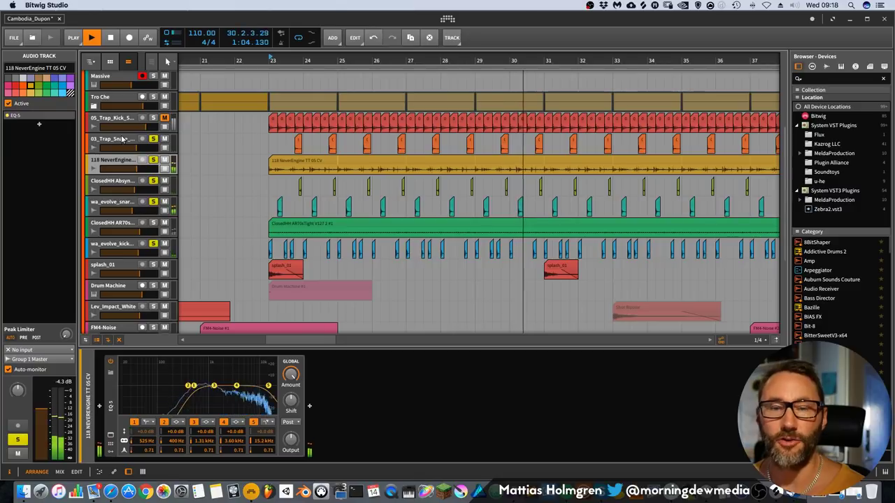
pyautogui.click(153, 159)
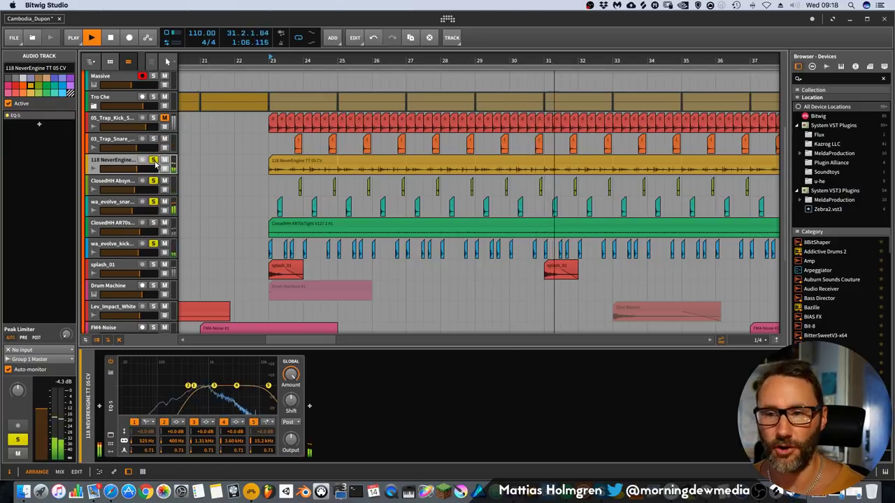
pyautogui.click(153, 201)
pyautogui.click(153, 243)
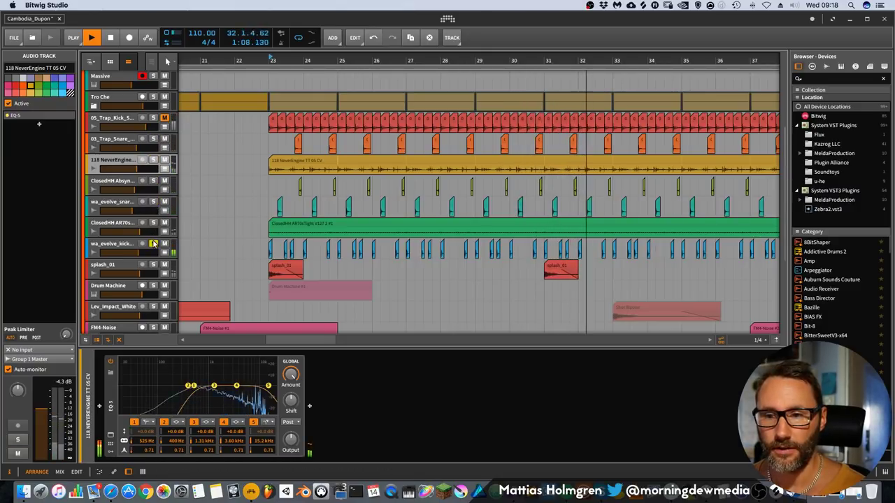
# Play the mix from bar 23, inspect the splash_01 clip and its ValhallaRoom reverb, and close the plugin and stop playback.
pyautogui.click(115, 269)
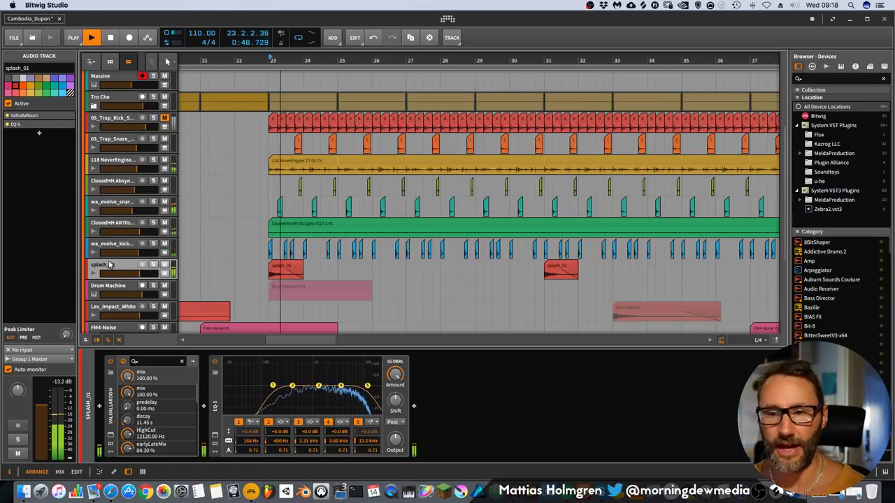
pyautogui.click(273, 270)
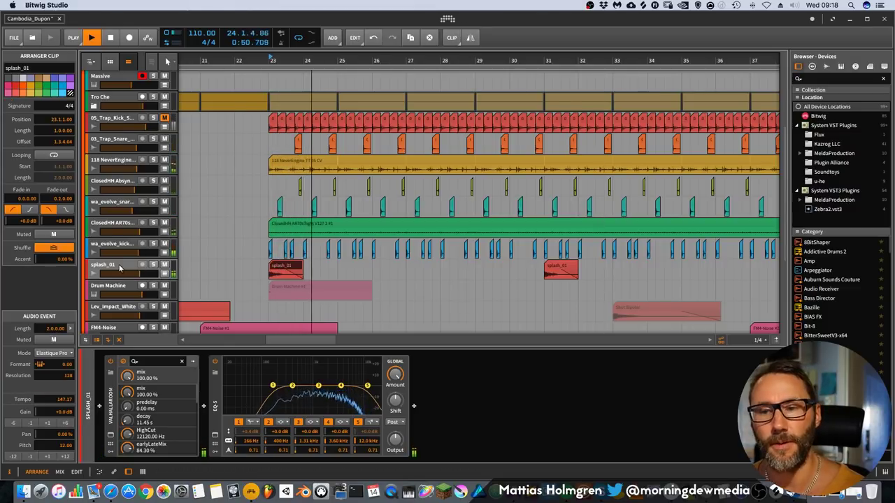
pyautogui.click(110, 411)
pyautogui.click(109, 434)
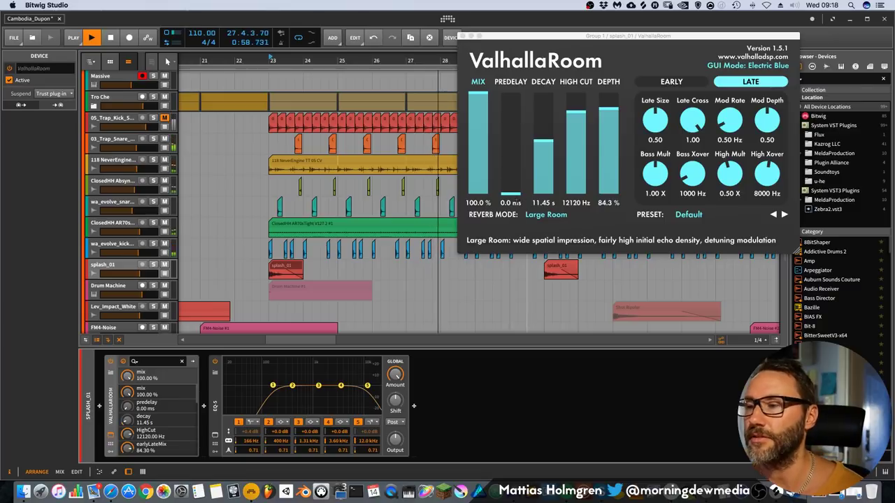
pyautogui.click(462, 36)
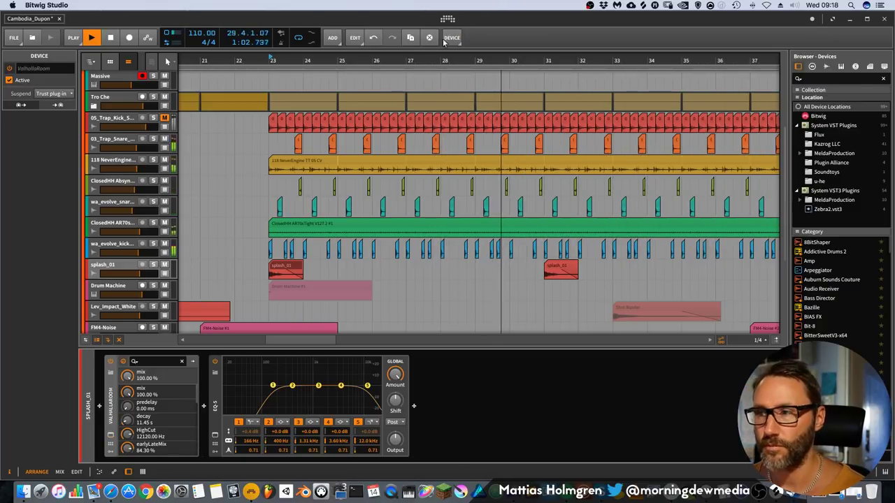
pyautogui.click(458, 64)
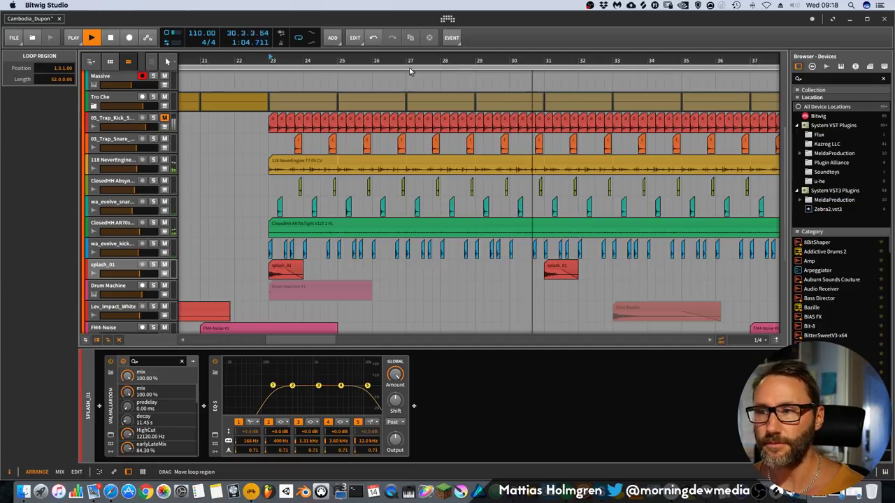
pyautogui.press('space')
pyautogui.click(119, 266)
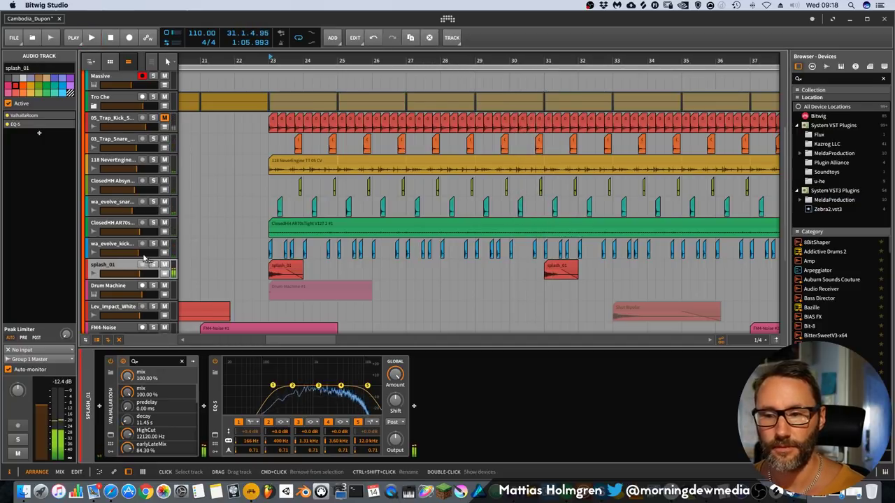
# Select the Cymatics Prometheus vocoder track, play briefly from bar 23, and solo the upper Ld Voc Stem track.
pyautogui.scroll(-5, 275, 198)
pyautogui.click(426, 255)
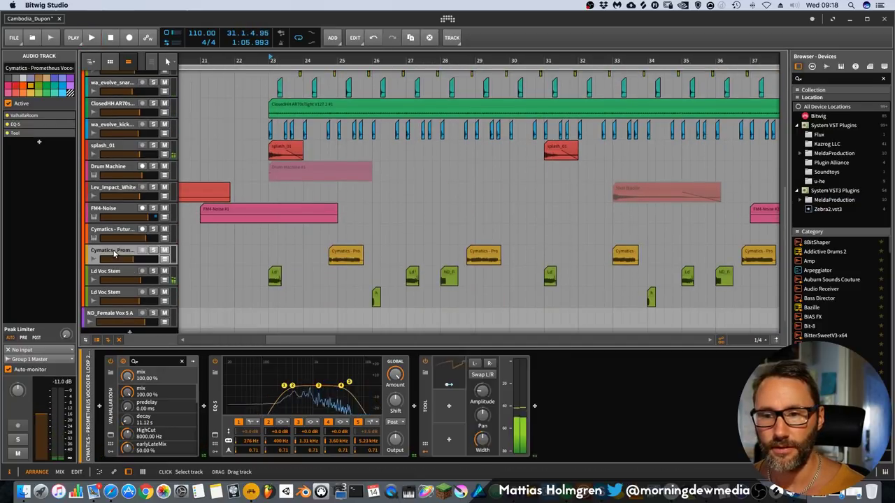
pyautogui.moveTo(426, 61); pyautogui.dragTo(210, 238)
pyautogui.press('space')
pyautogui.press('space')
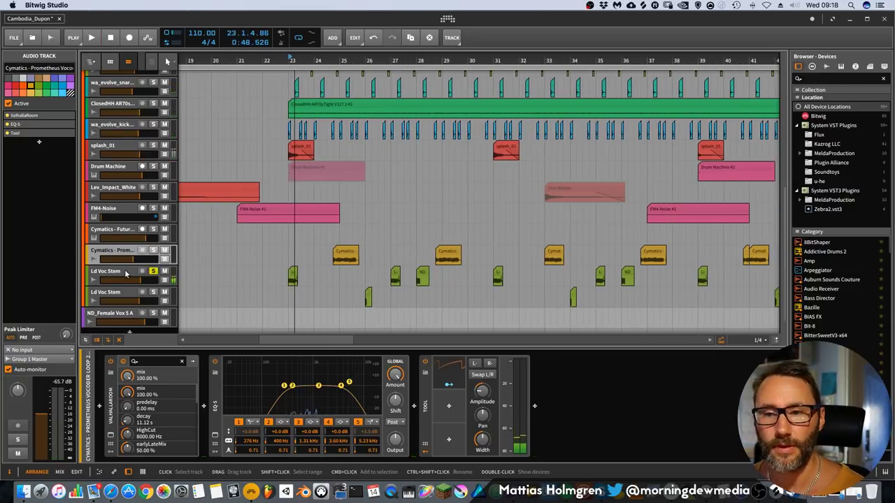
pyautogui.click(153, 271)
# Bypass ValhallaRoom, EQ-5 and Tool on the soloed Ld Voc Stem track and play the dry vocal briefly.
pyautogui.click(123, 361)
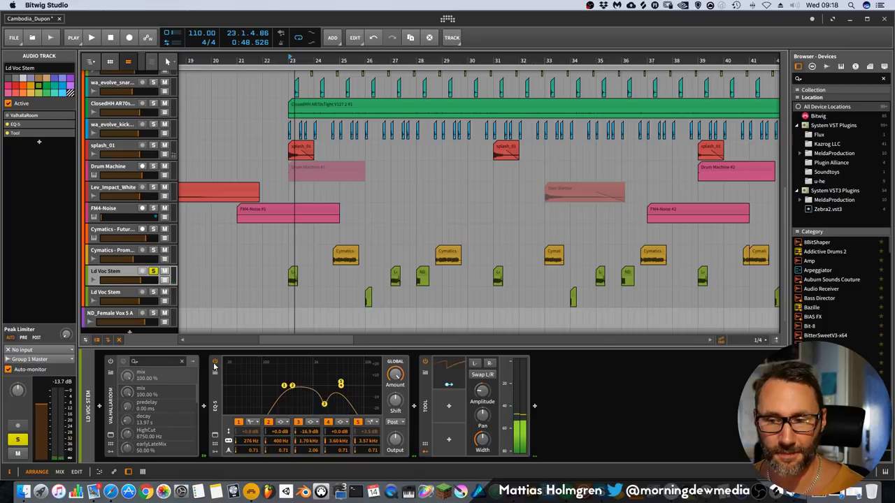
pyautogui.click(214, 362)
pyautogui.click(424, 362)
pyautogui.press('space')
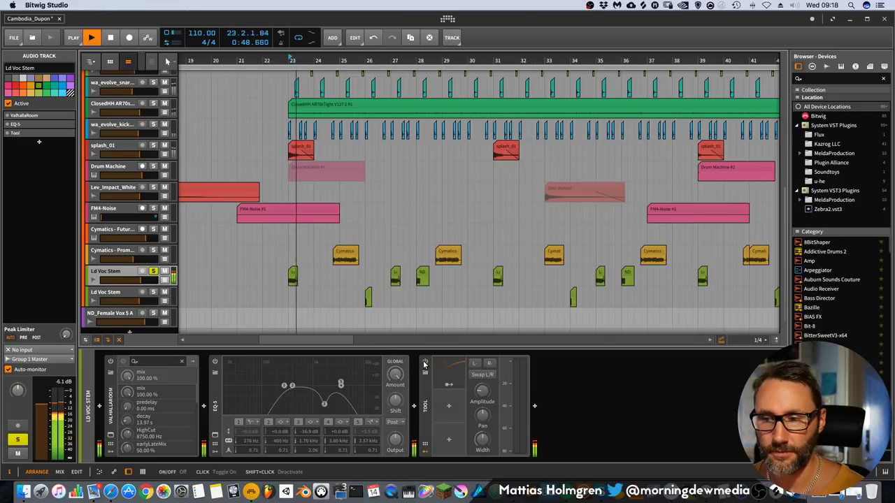
pyautogui.press('space')
# Re-enable Tool, EQ-5 and ValhallaRoom on the Ld Voc Stem track and play the processed vocal.
pyautogui.click(424, 363)
pyautogui.click(215, 362)
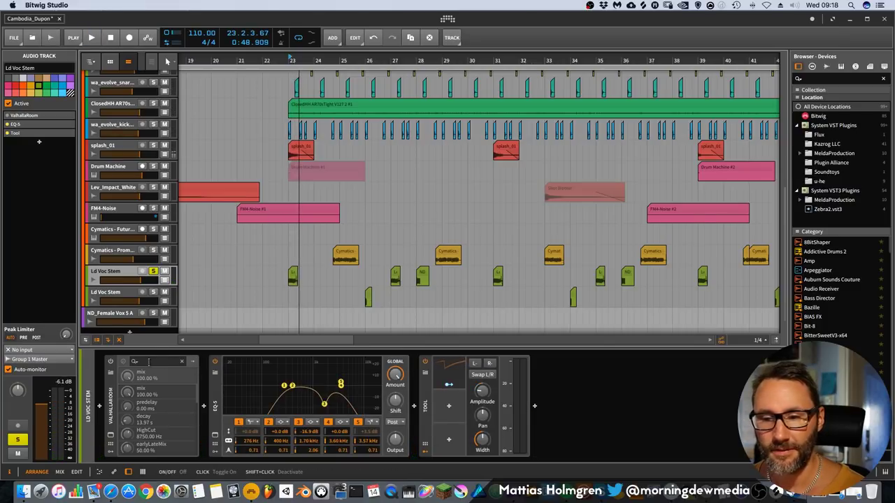
pyautogui.click(110, 362)
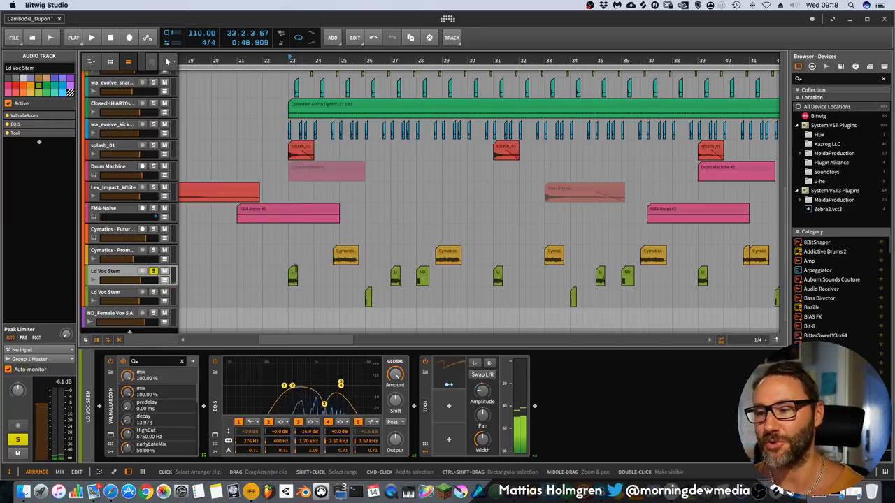
pyautogui.press('space')
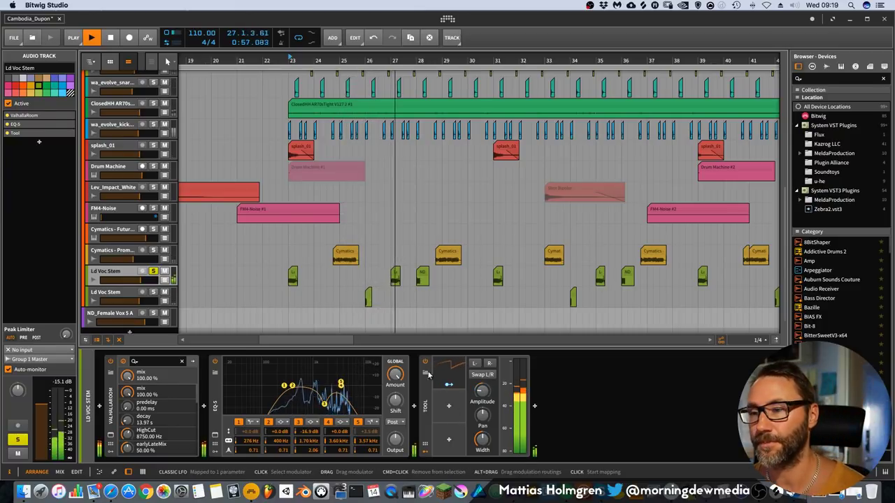
# Show the device chains of both Ld Voc Stem tracks during playback, and unsolo the upper one.
pyautogui.click(102, 257)
pyautogui.click(105, 273)
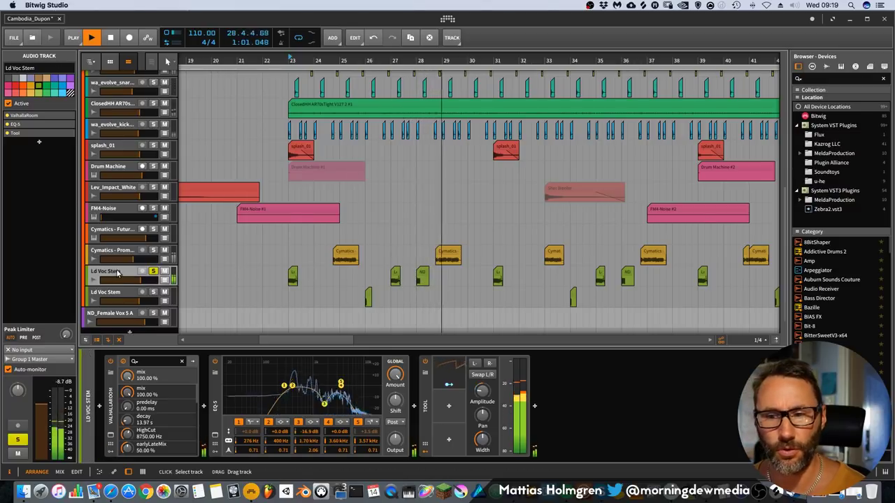
pyautogui.click(105, 293)
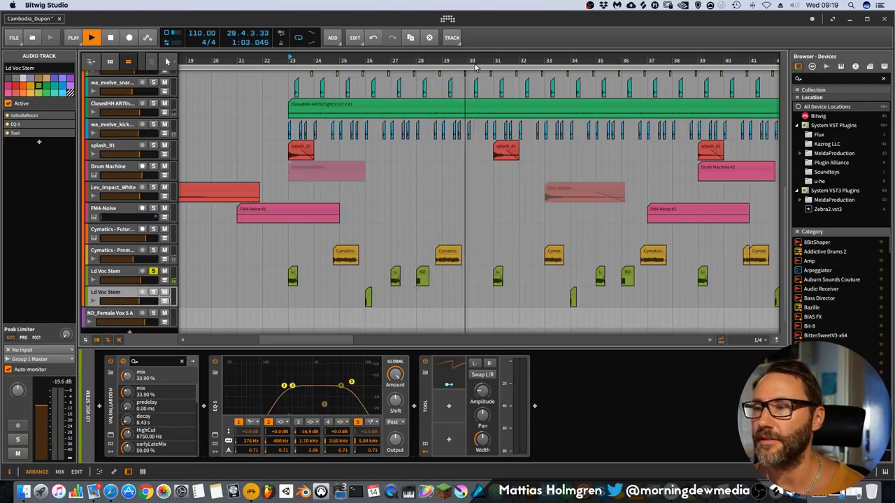
pyautogui.click(128, 272)
pyautogui.click(153, 272)
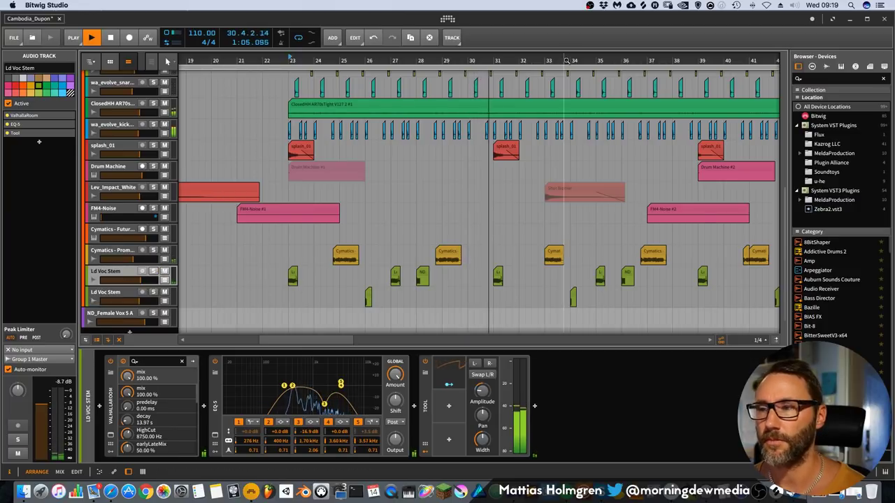
# Select the FM4-Noise track, stop playback, set the play start to bar 21, and inspect the FM-4 device and its noise output.
pyautogui.scroll(-3, 354, 192)
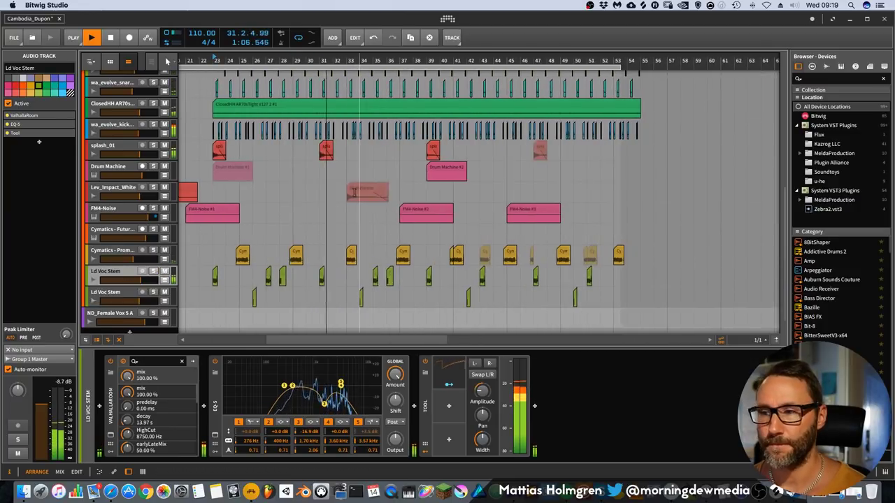
pyautogui.click(105, 209)
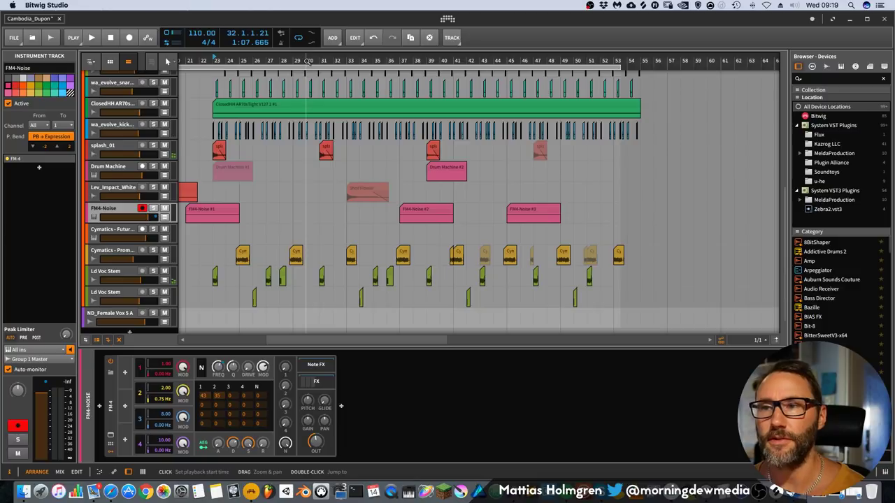
pyautogui.moveTo(307, 63); pyautogui.dragTo(590, 61)
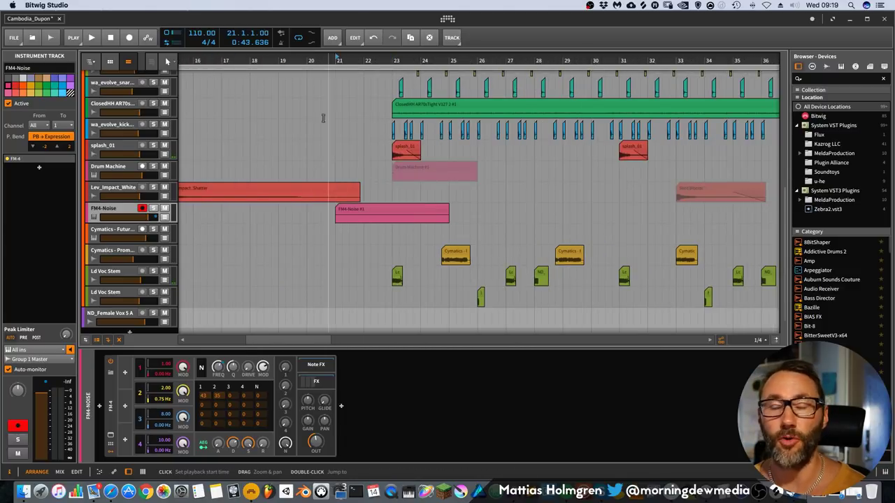
pyautogui.click(108, 417)
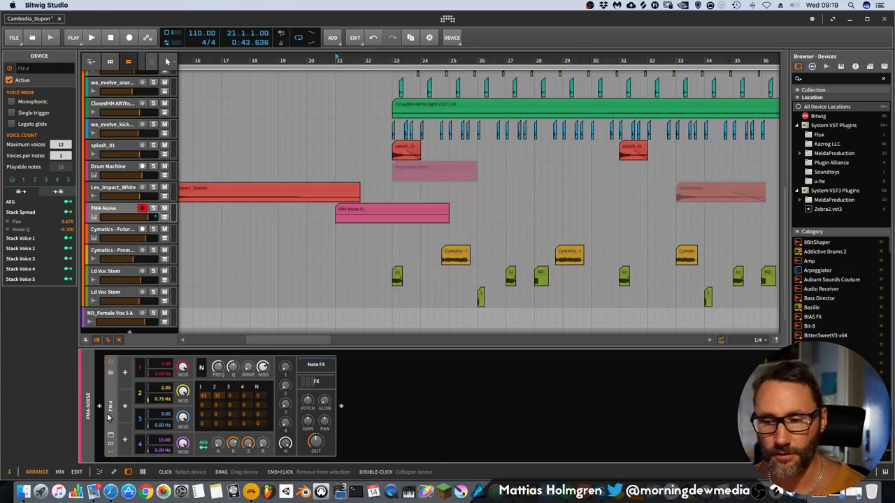
pyautogui.doubleClick(286, 367)
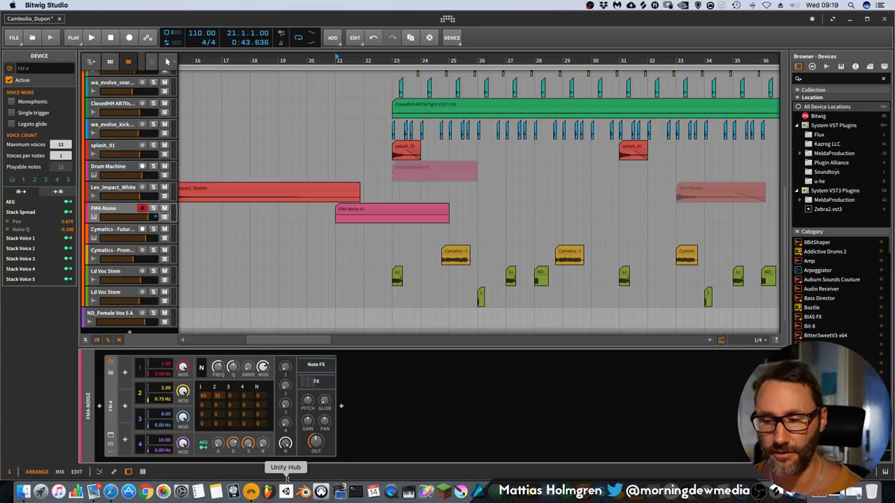
pyautogui.moveTo(286, 444); pyautogui.dragTo(291, 449)
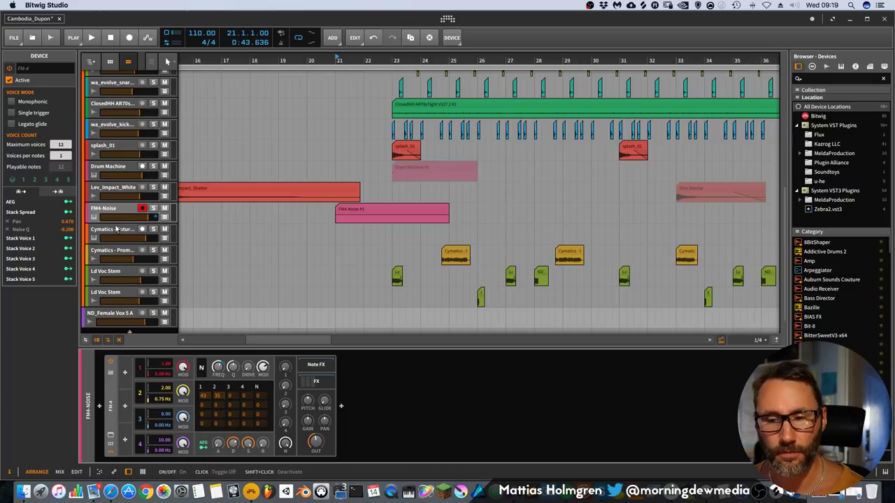
# Solo the FM4-Noise track, play it from bar 21, and show its volume, filter cutoff and noise cutoff automation lanes.
pyautogui.press('space')
pyautogui.click(166, 226)
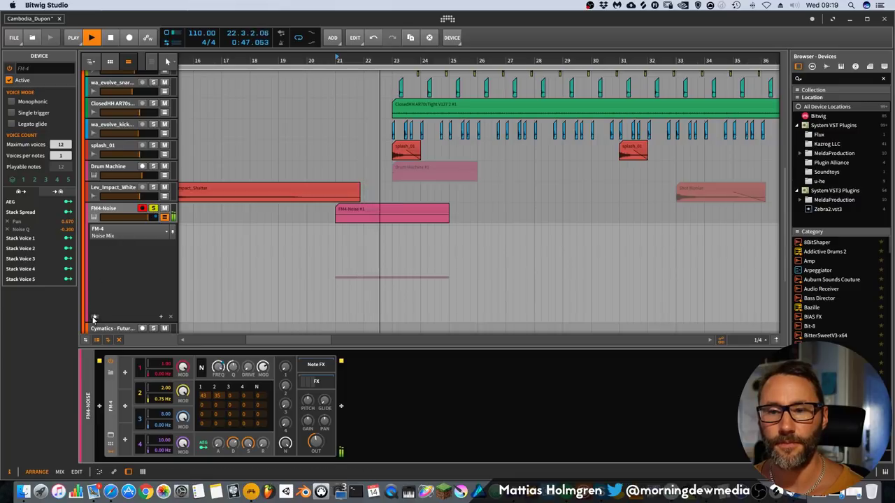
pyautogui.scroll(-5, 114, 281)
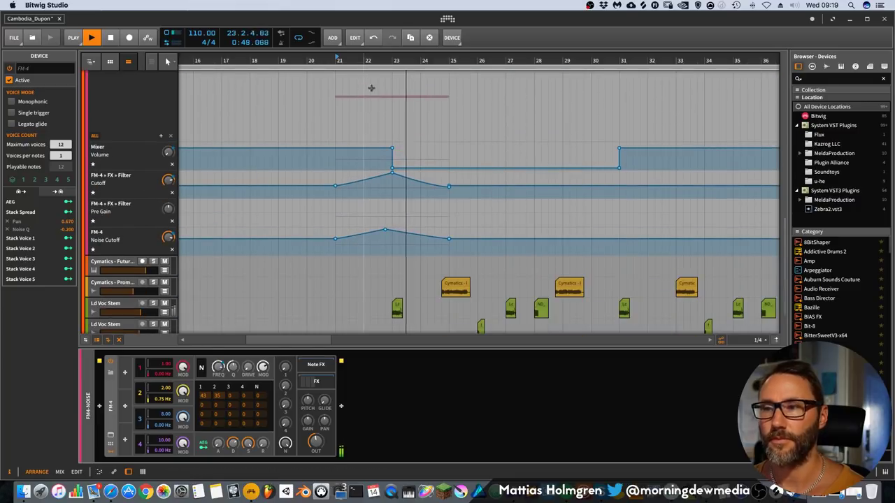
pyautogui.scroll(2, 388, 210)
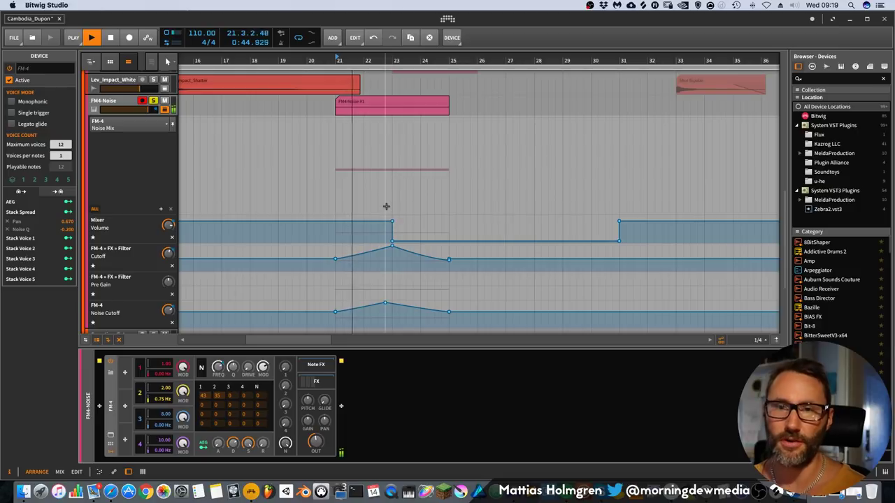
pyautogui.scroll(3, 383, 189)
pyautogui.click(153, 157)
pyautogui.click(153, 156)
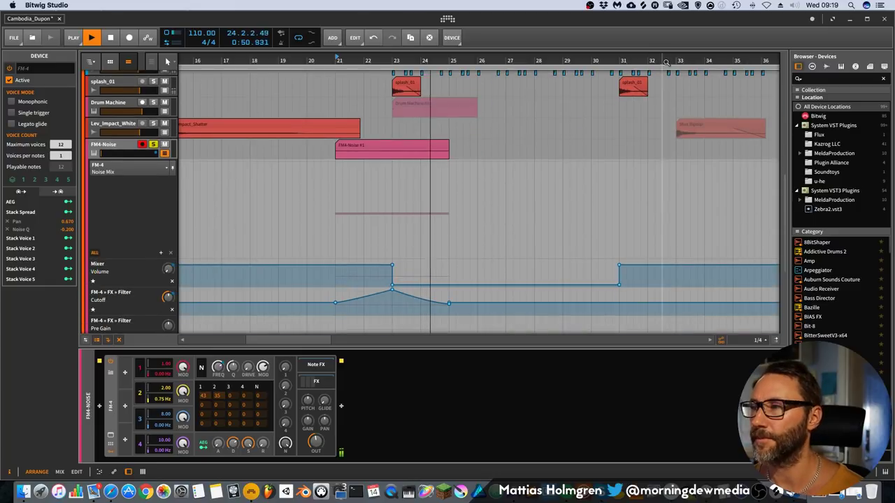
# Unsolo the FM4-Noise track and hide its automation lanes while the full mix keeps playing.
pyautogui.press('-')
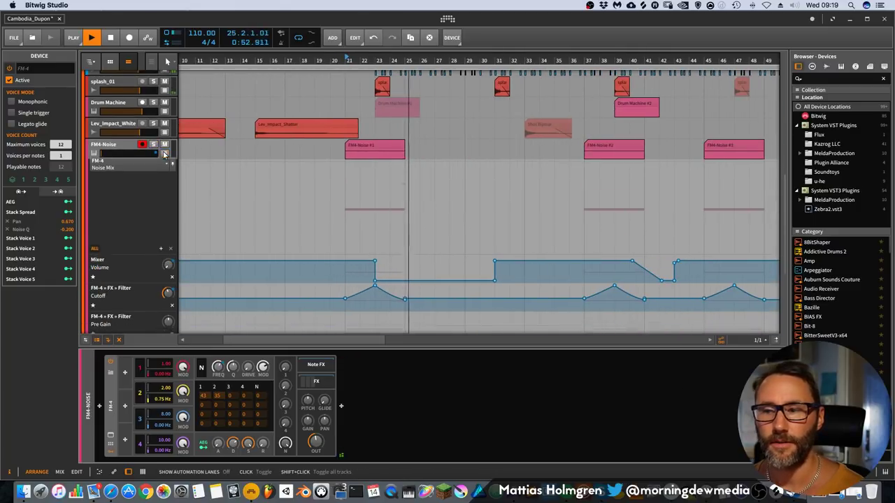
pyautogui.press('a')
pyautogui.moveTo(514, 63); pyautogui.dragTo(389, 138)
pyautogui.scroll(5, 423, 260)
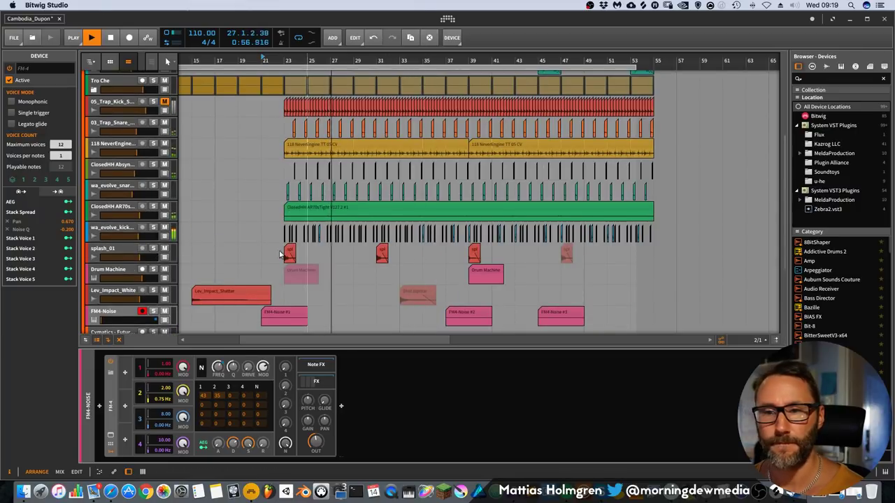
pyautogui.scroll(5, 241, 237)
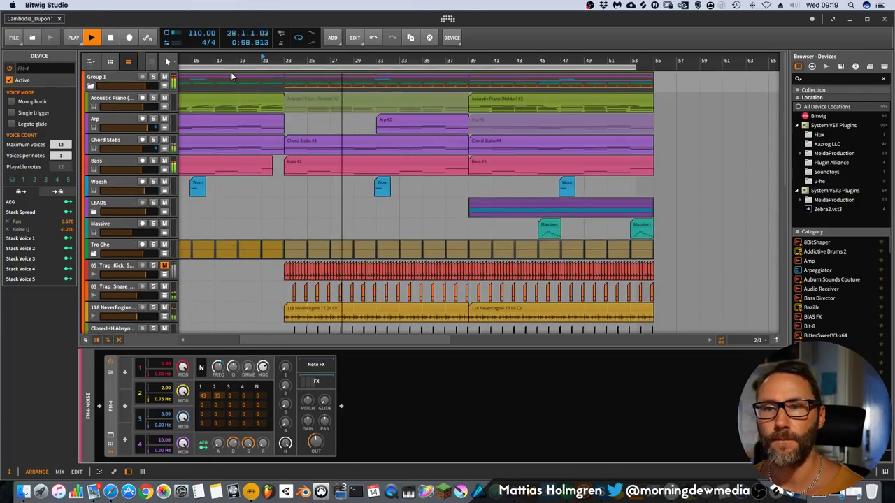
# Examine the whole arrangement from Group 1 down to the Master track while the full mix plays.
pyautogui.moveTo(252, 62); pyautogui.dragTo(302, 75)
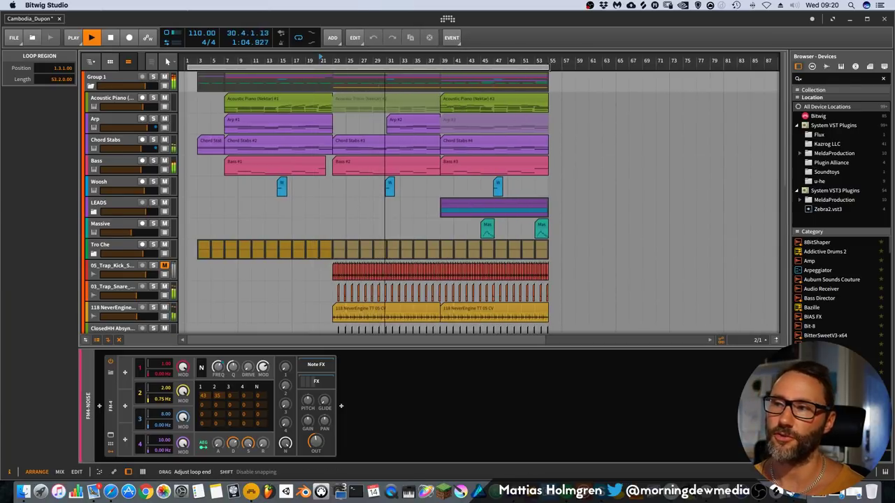
pyautogui.moveTo(420, 63); pyautogui.dragTo(422, 70)
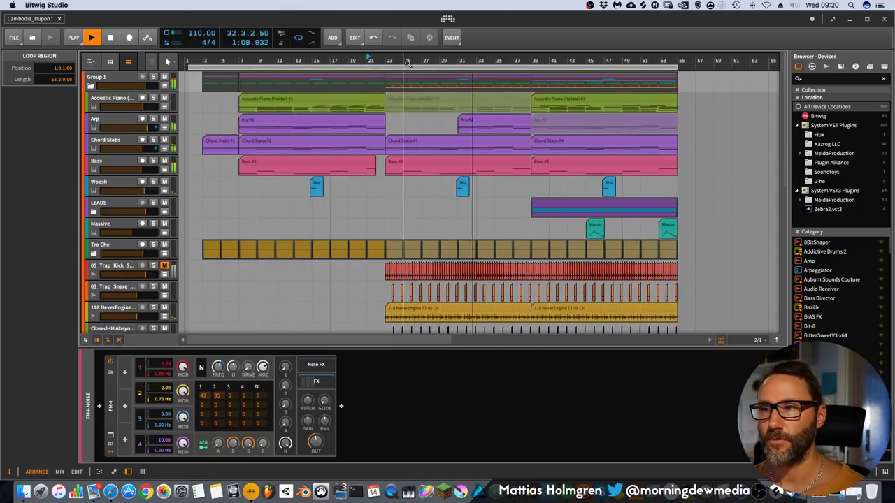
pyautogui.moveTo(407, 64); pyautogui.dragTo(406, 60)
pyautogui.scroll(-10, 404, 159)
pyautogui.scroll(-5, 404, 161)
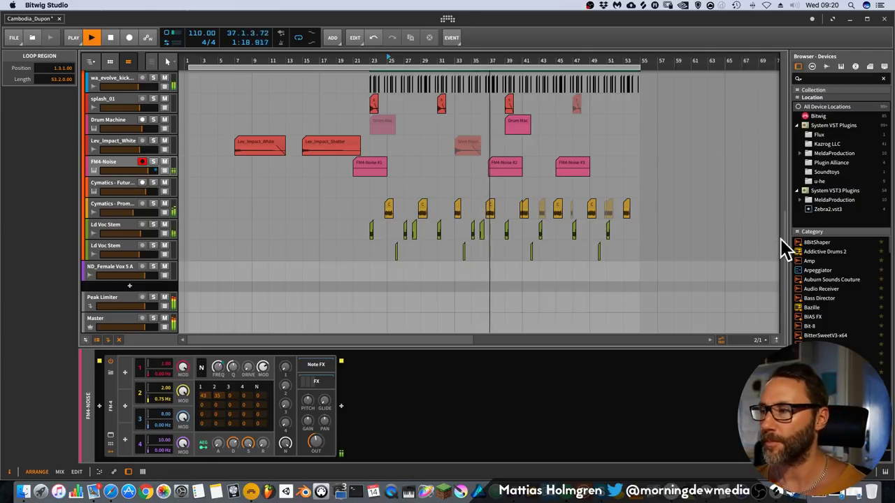
pyautogui.scroll(5, 783, 241)
pyautogui.scroll(5, 769, 126)
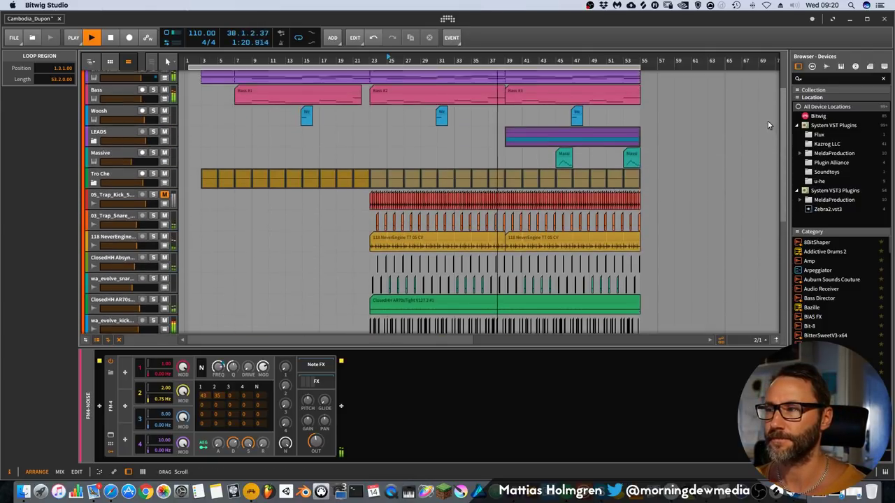
pyautogui.scroll(2, 766, 91)
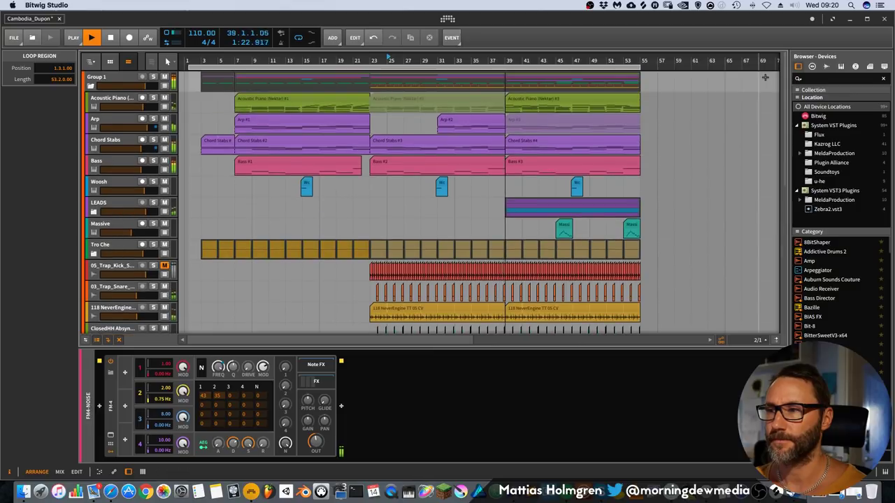
# Expand the LEADS group to show its lead tracks, listen to the end of the arrangement, and stop playback.
pyautogui.click(94, 211)
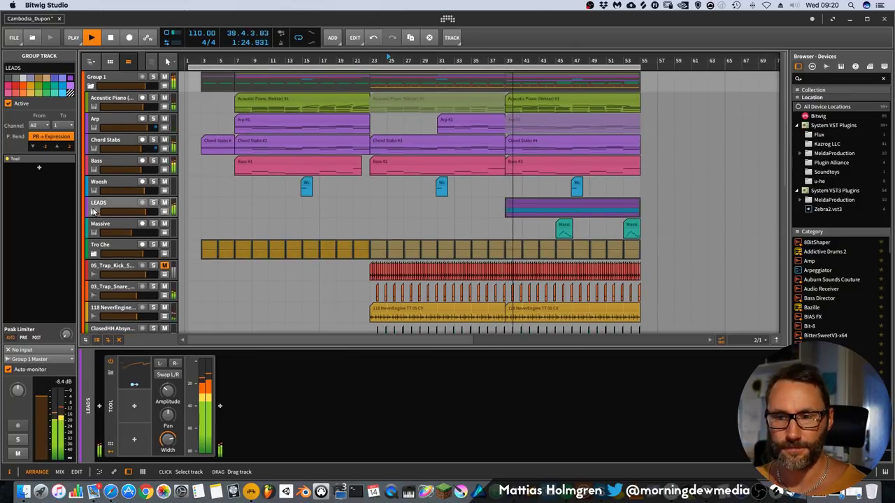
pyautogui.click(93, 212)
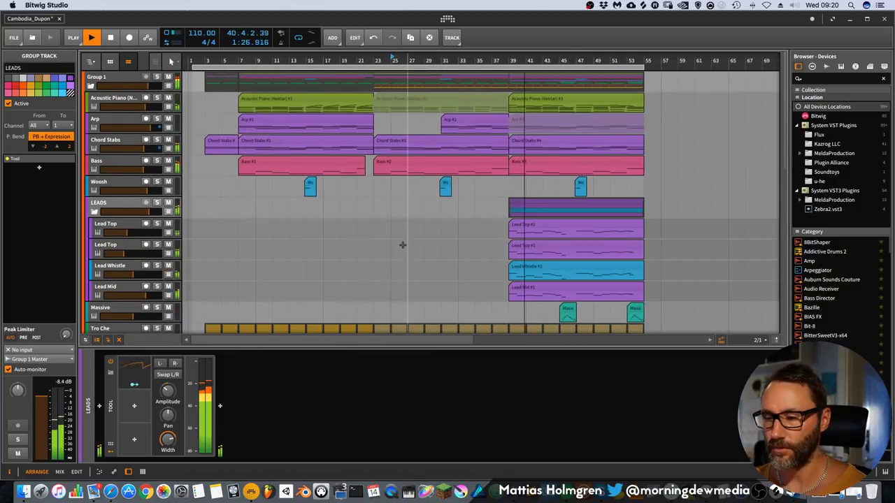
pyautogui.press('XF86AudioLowerVolume')
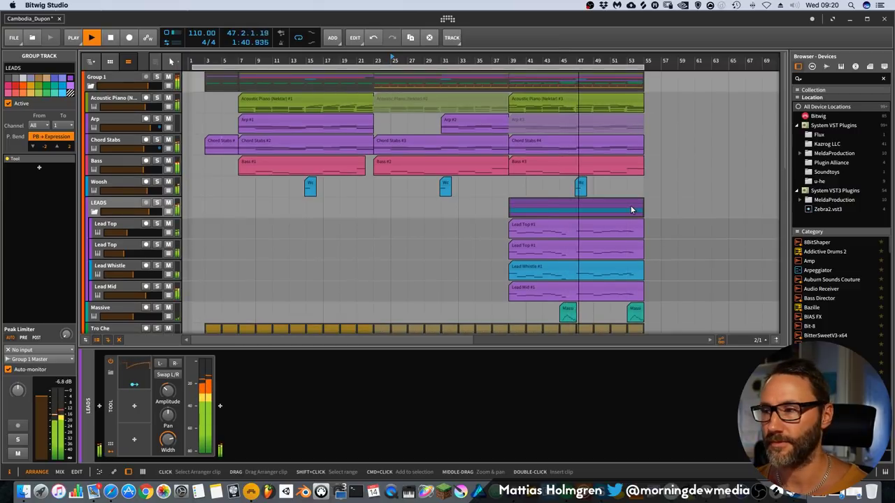
pyautogui.scroll(-4, 630, 207)
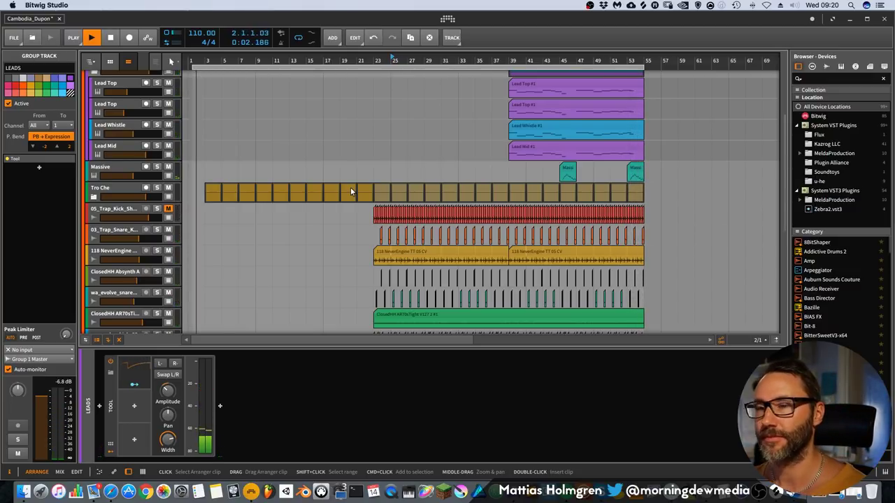
pyautogui.press('space')
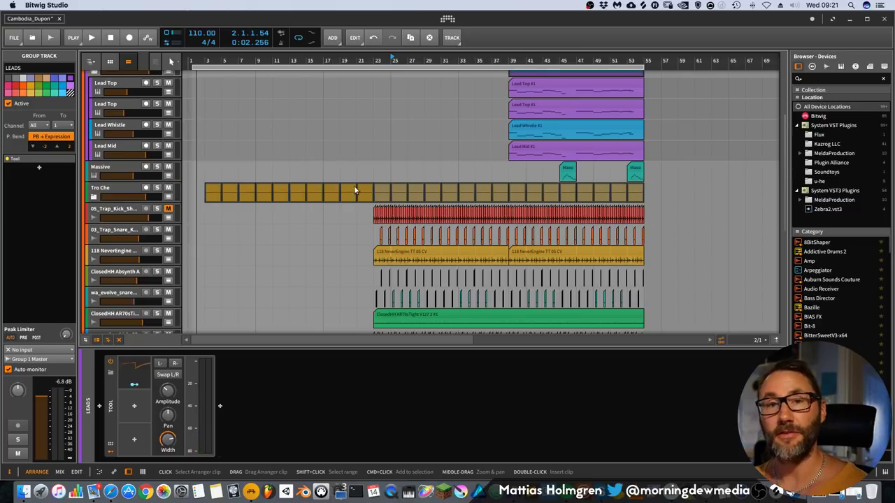